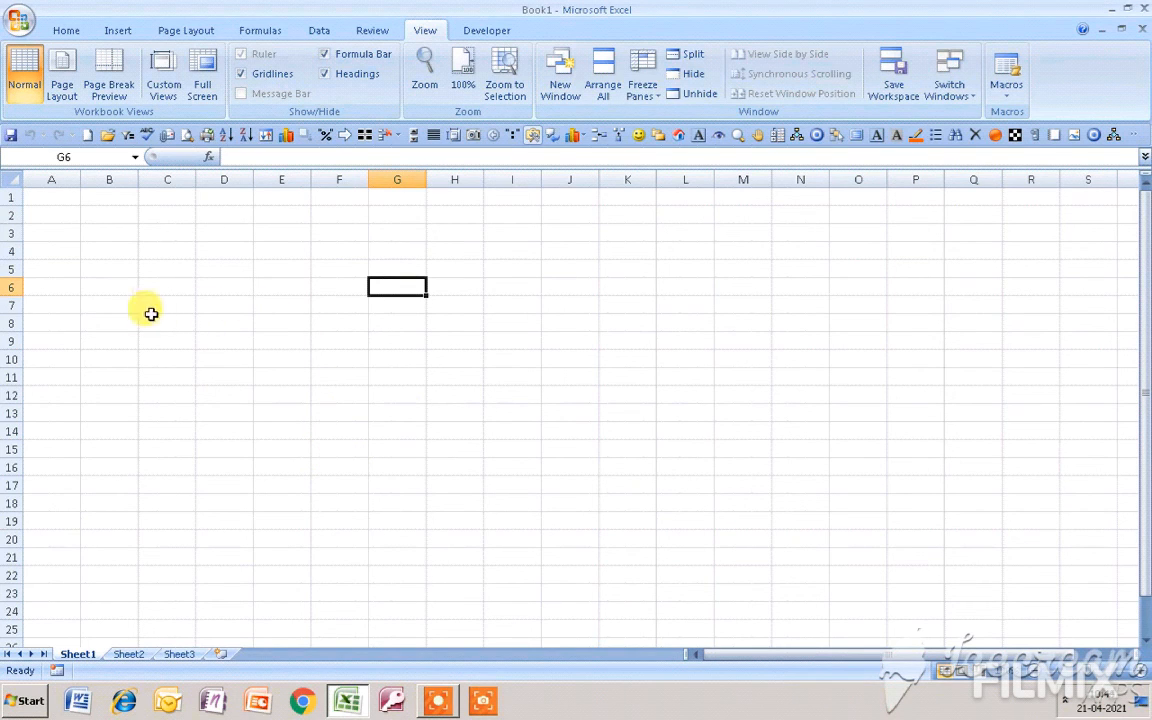
click(175, 287)
drag(175, 287, 248, 361)
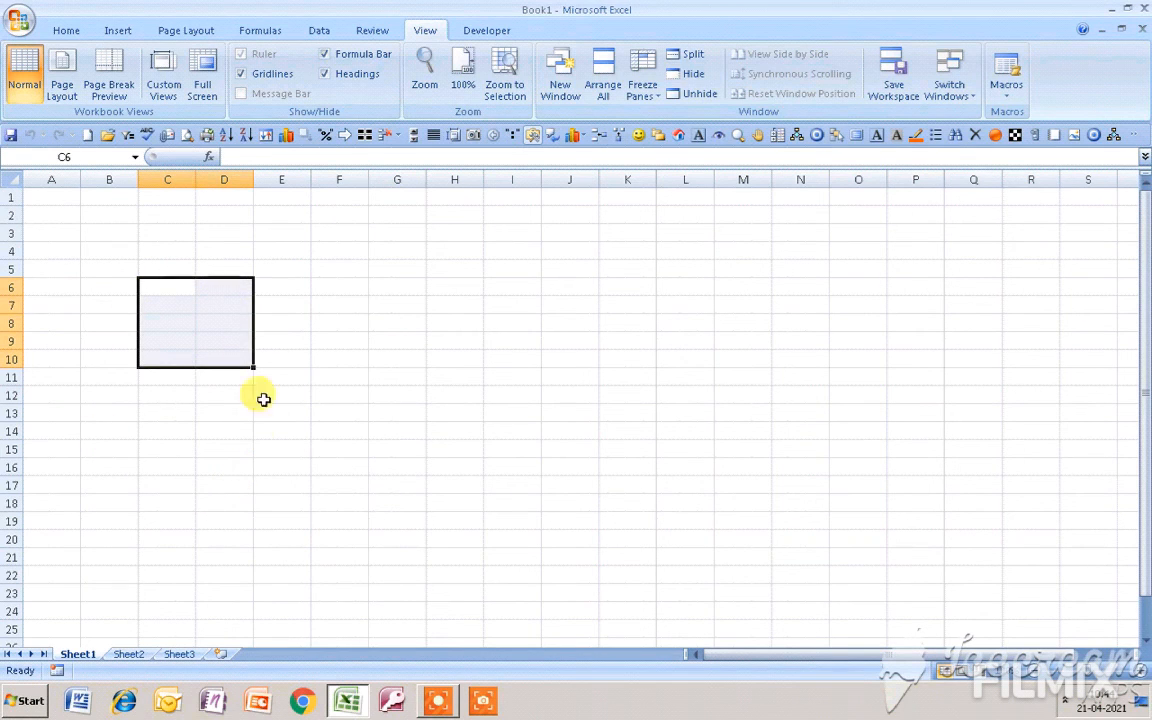
click(63, 28)
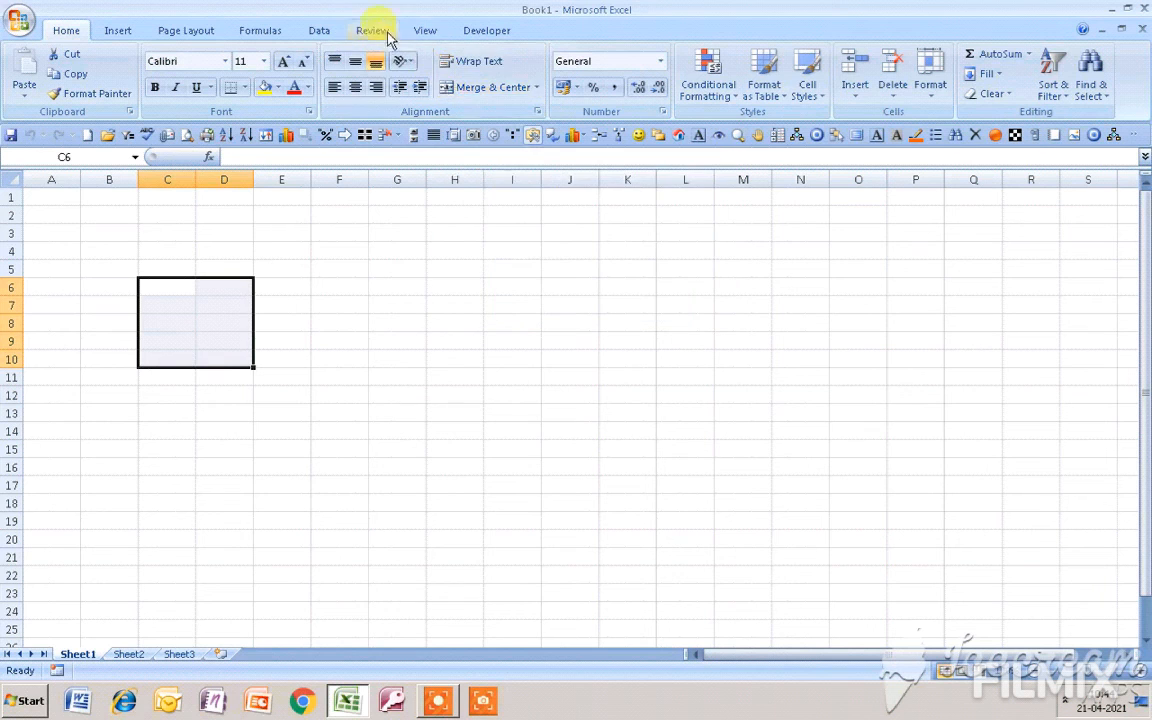
click(426, 31)
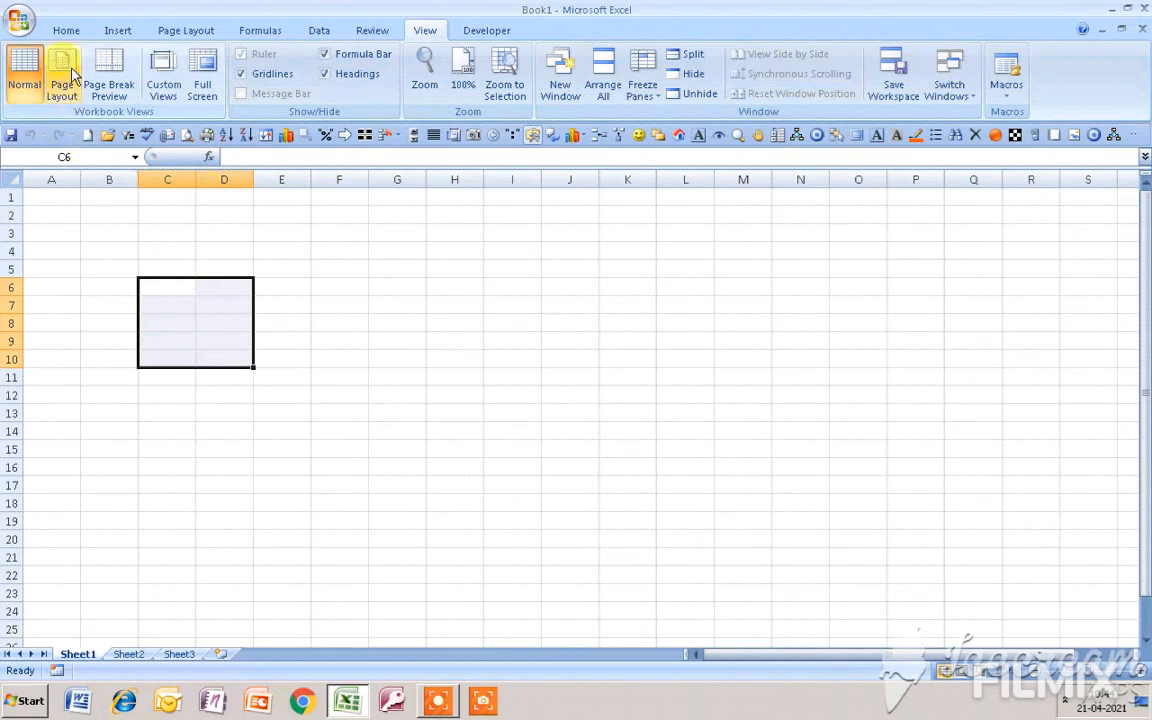
click(58, 28)
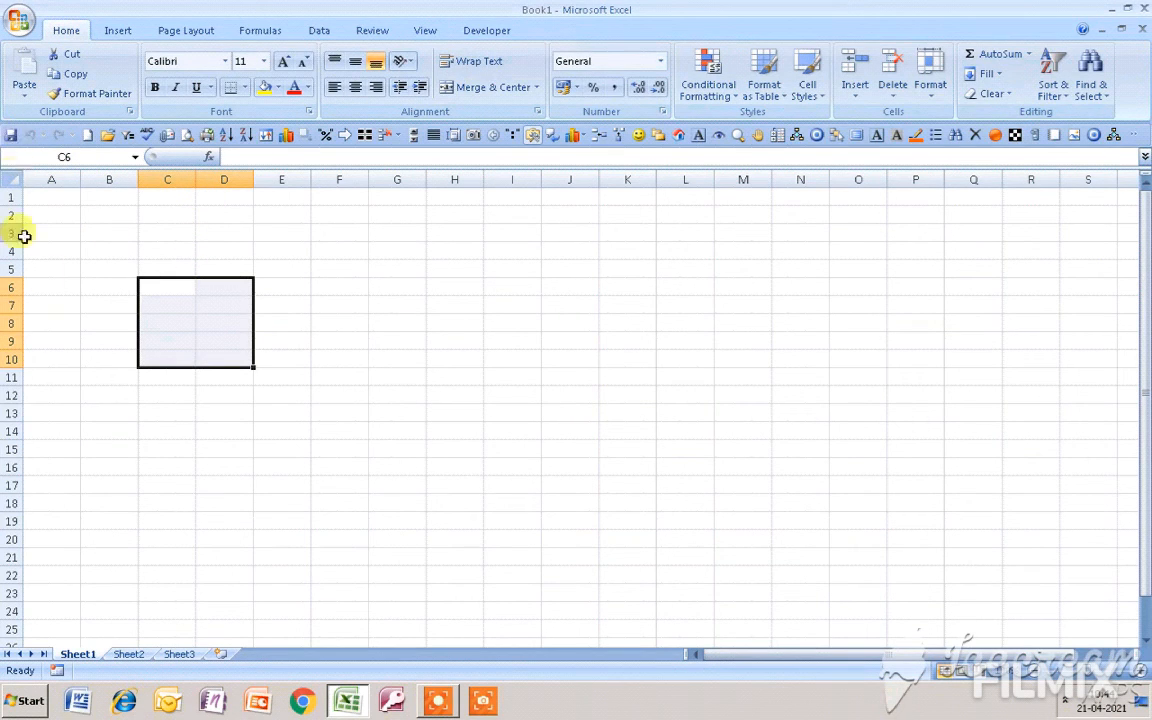
click(55, 304)
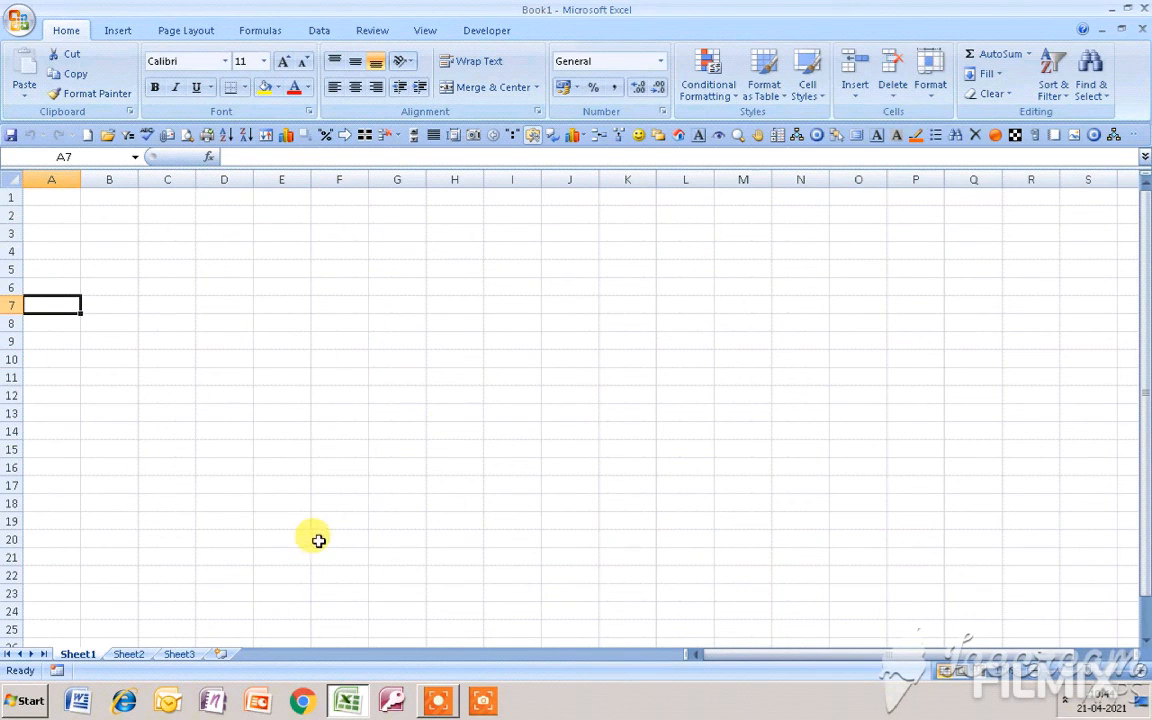
click(433, 29)
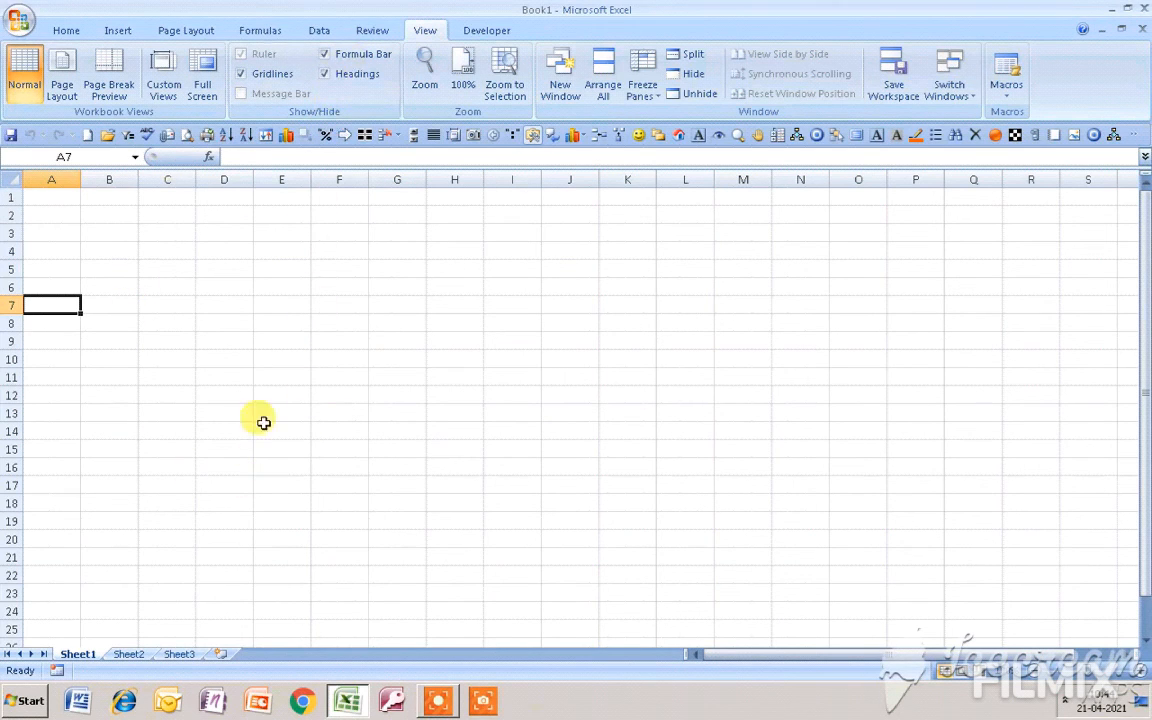
click(388, 31)
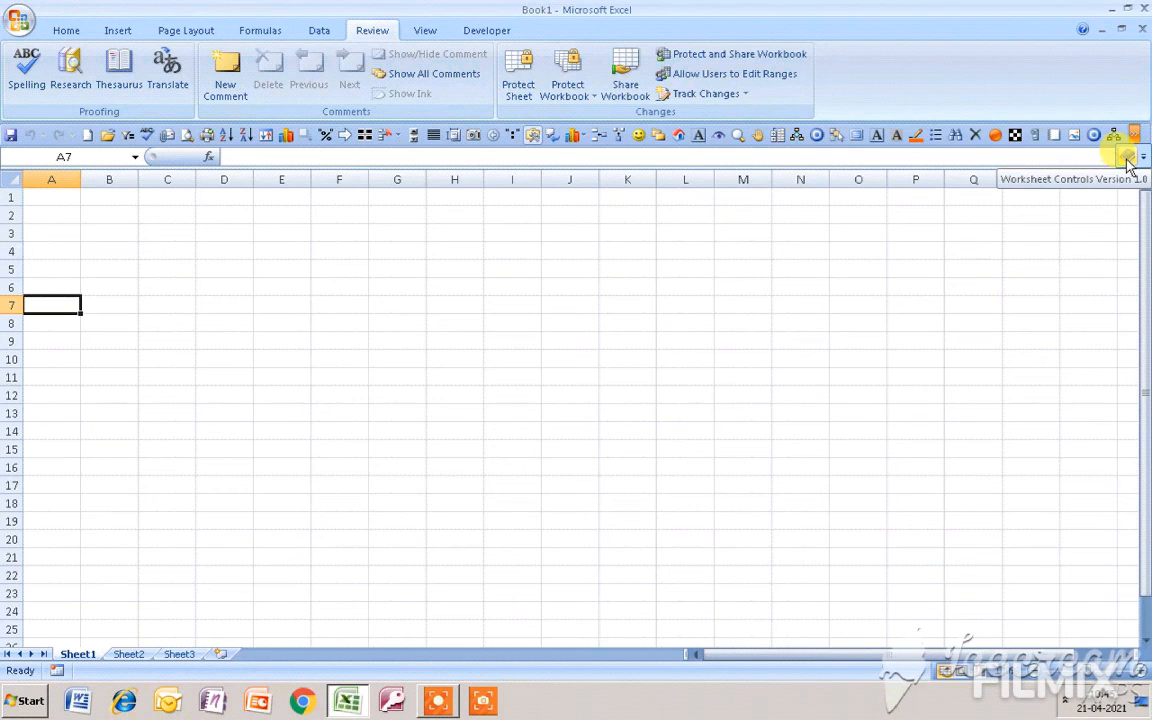
Open the Worksheet Controls form and use its sheet selector to activate Sheet2 and then Sheet3
click(1127, 158)
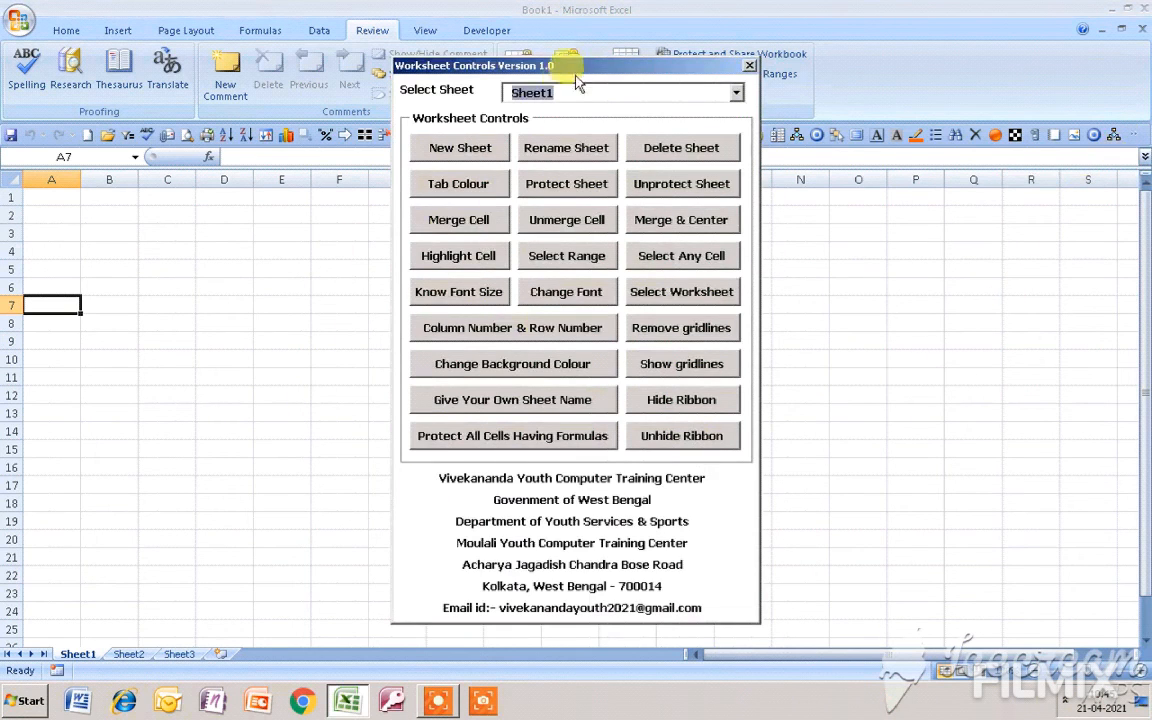
drag(584, 70, 545, 35)
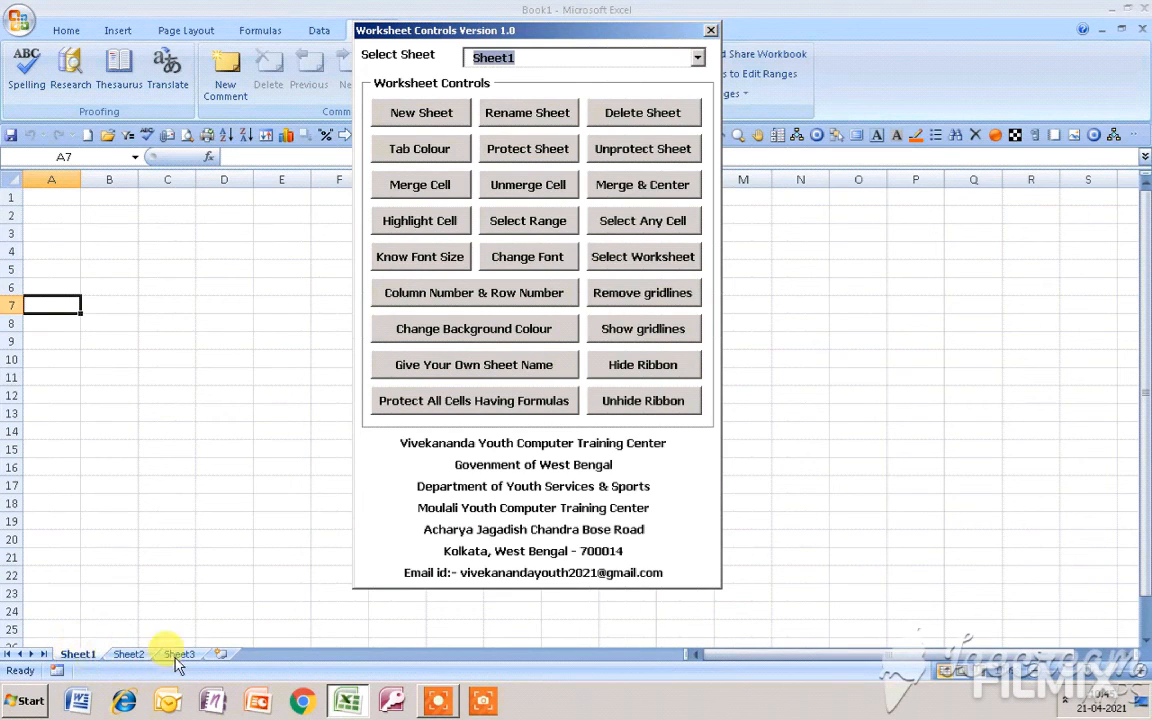
click(535, 61)
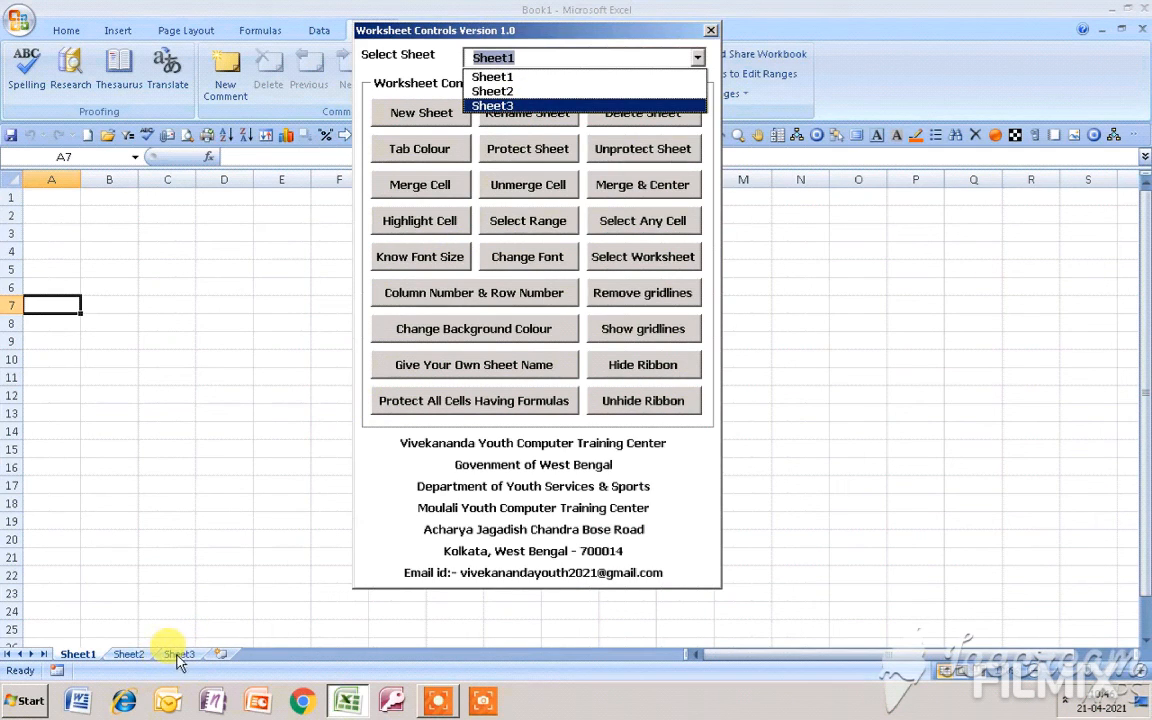
click(528, 92)
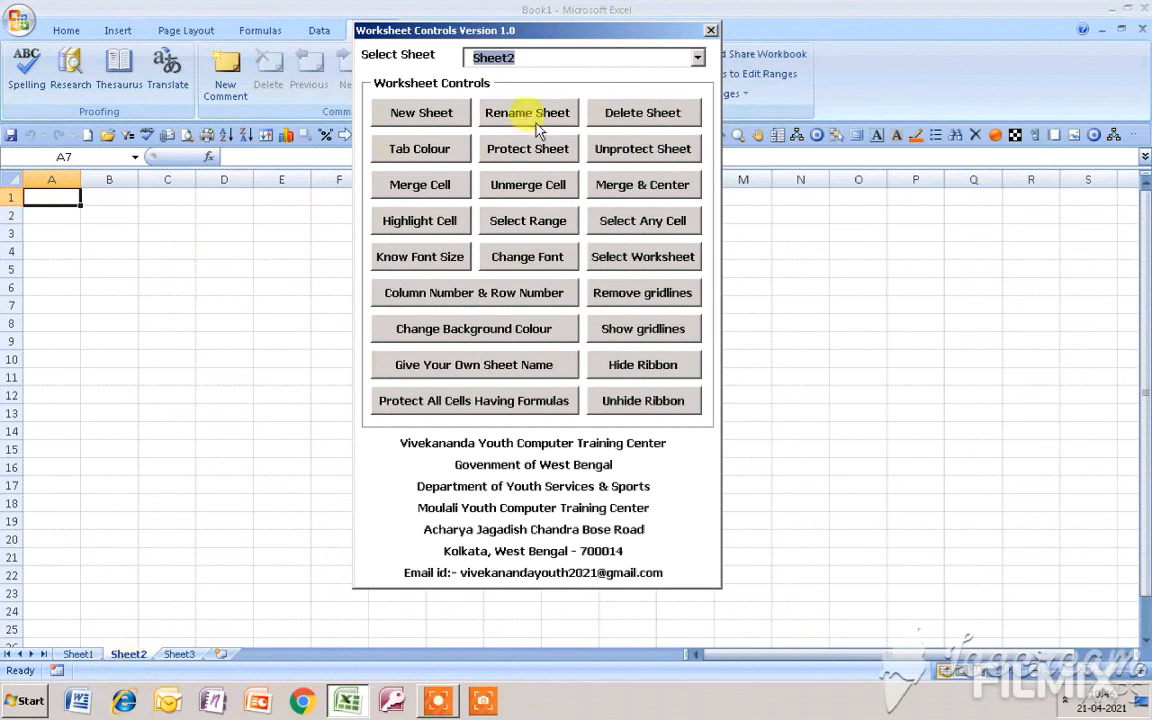
click(510, 55)
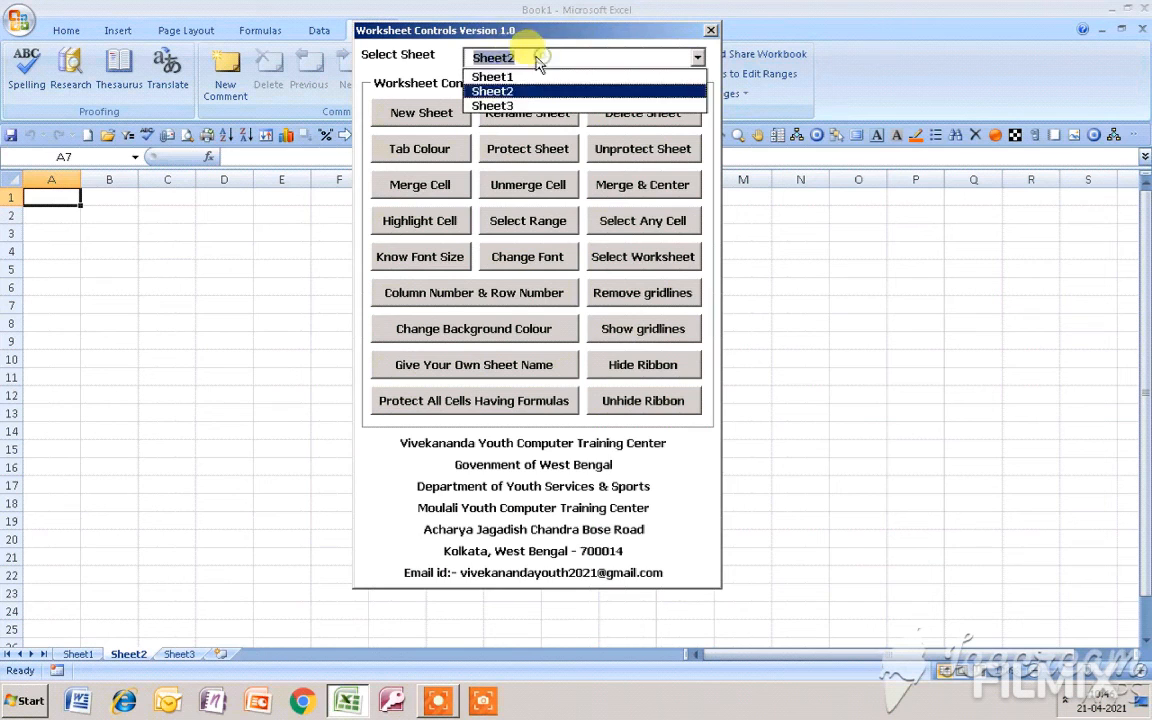
click(510, 106)
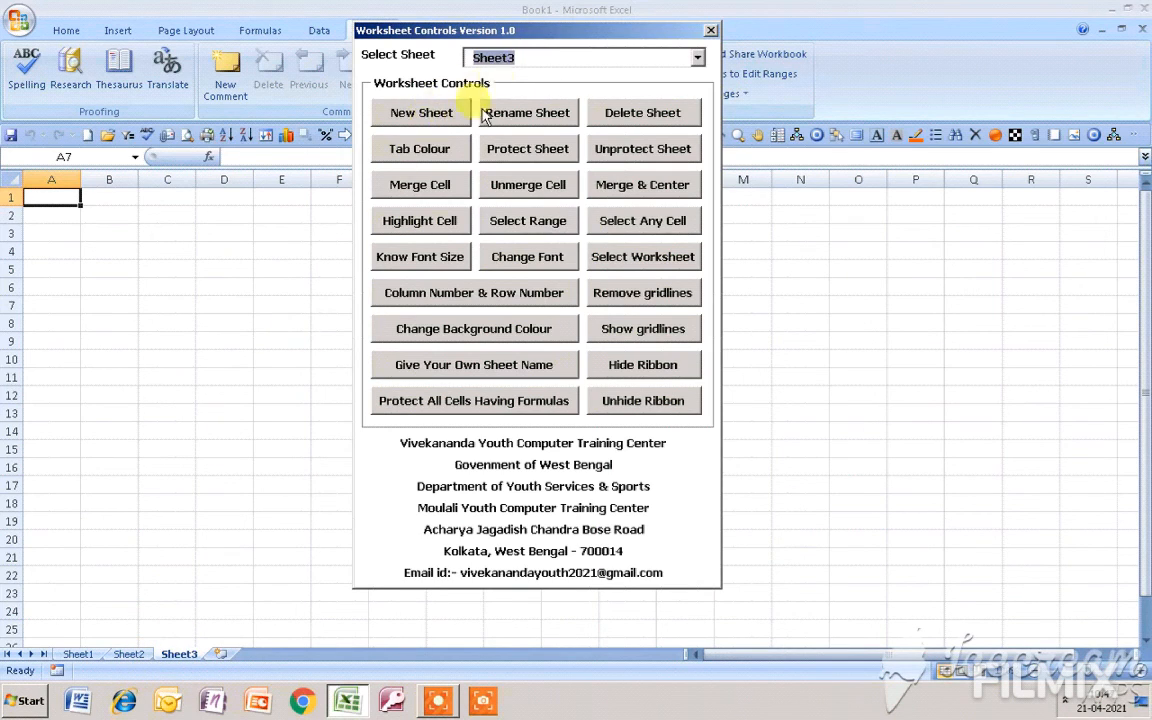
Add a new worksheet to the workbook with the Worksheet Controls form
click(524, 60)
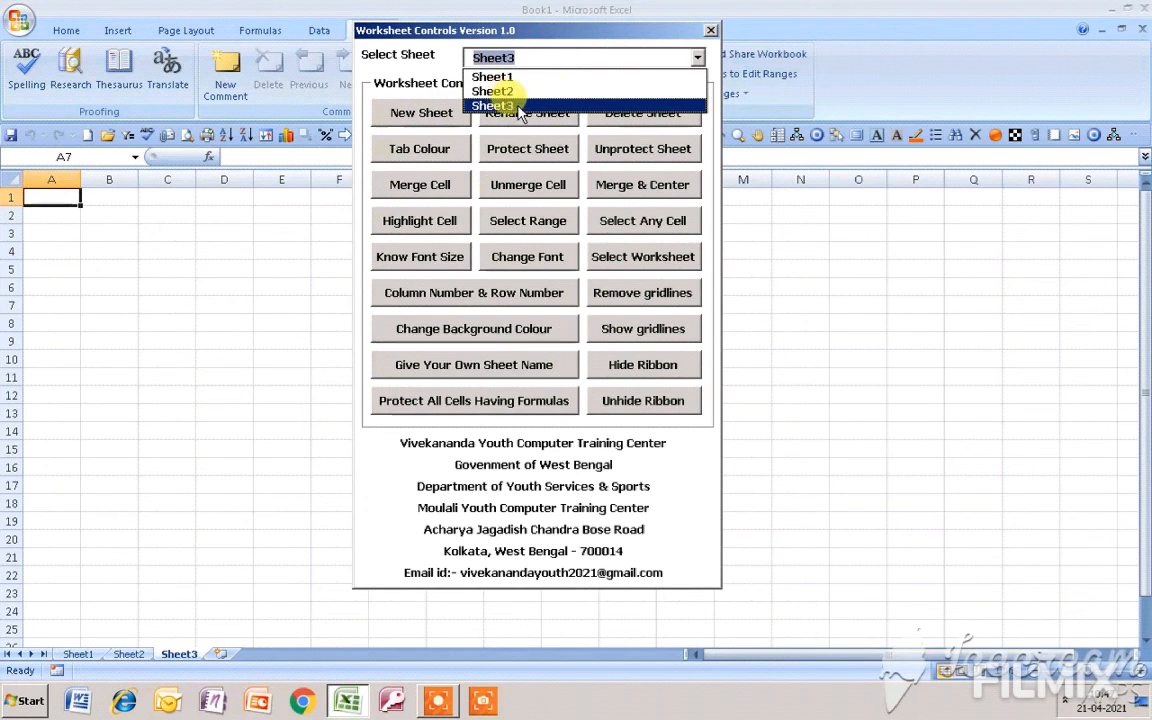
click(413, 116)
click(425, 112)
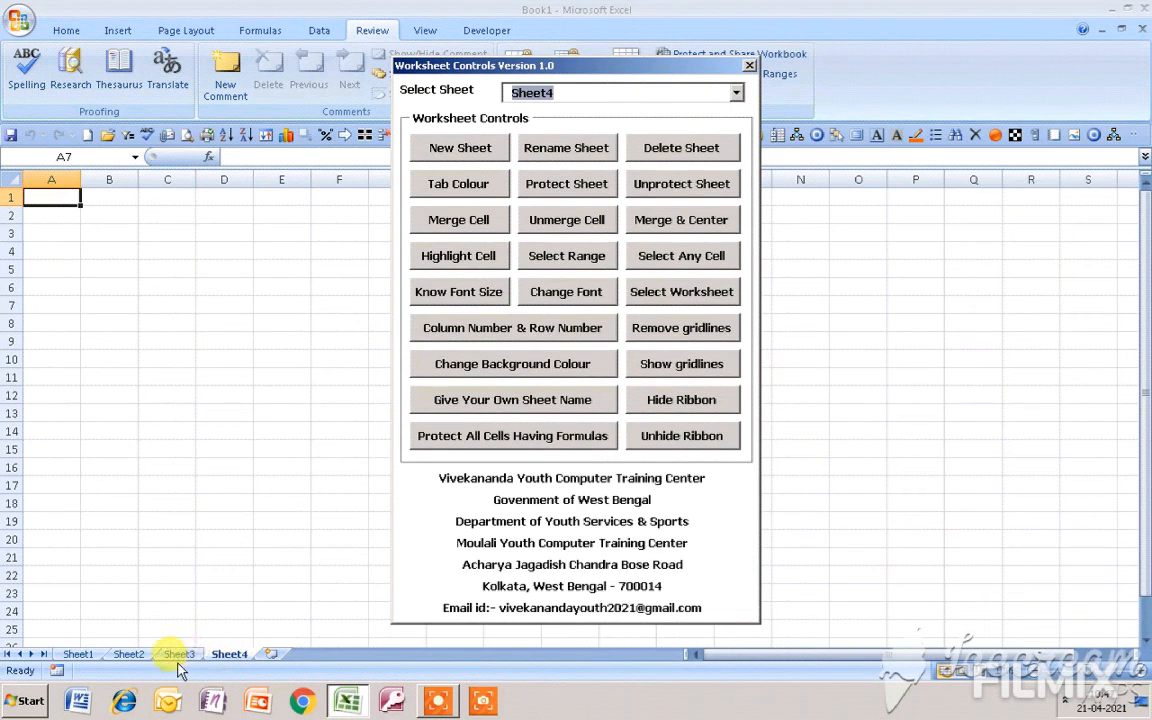
Step back through Sheet3, Sheet2 and Sheet1 with the form's sheet selector
click(553, 92)
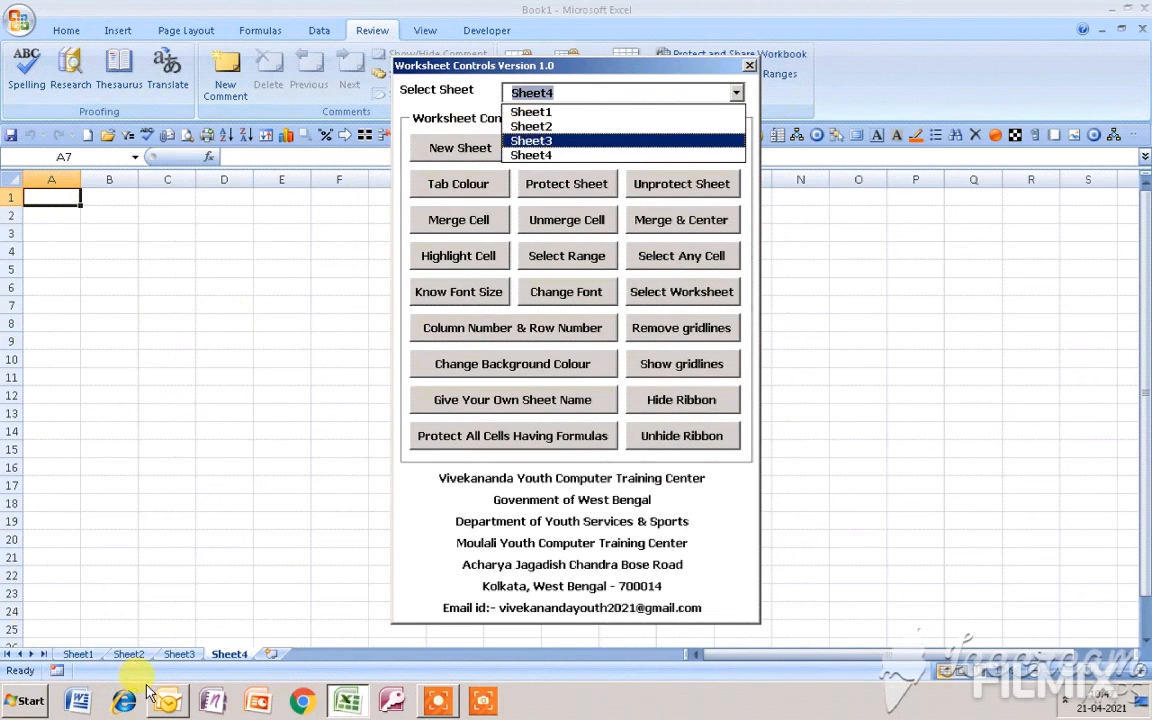
click(566, 141)
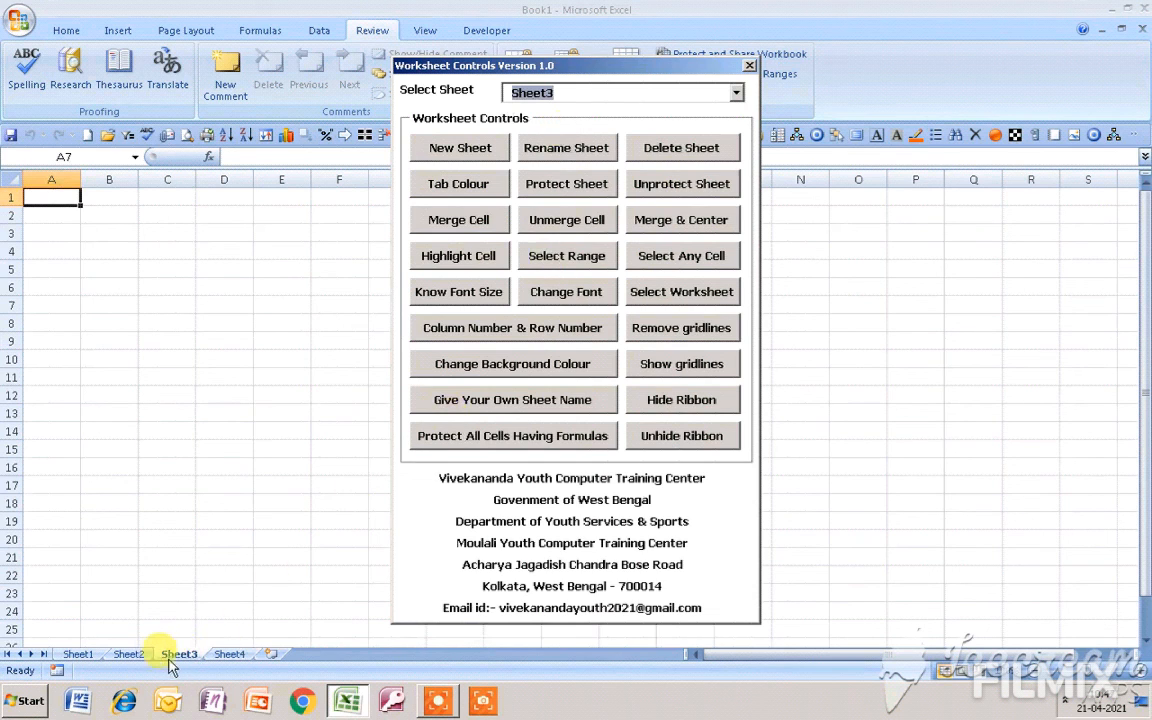
click(591, 92)
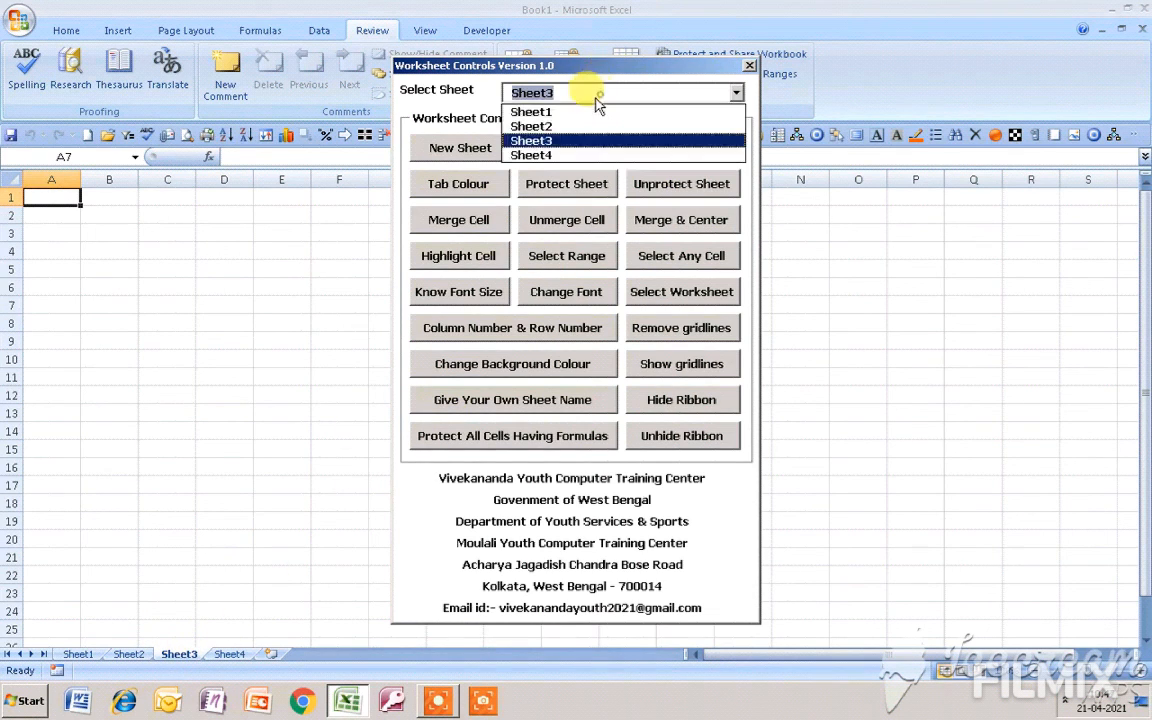
click(580, 127)
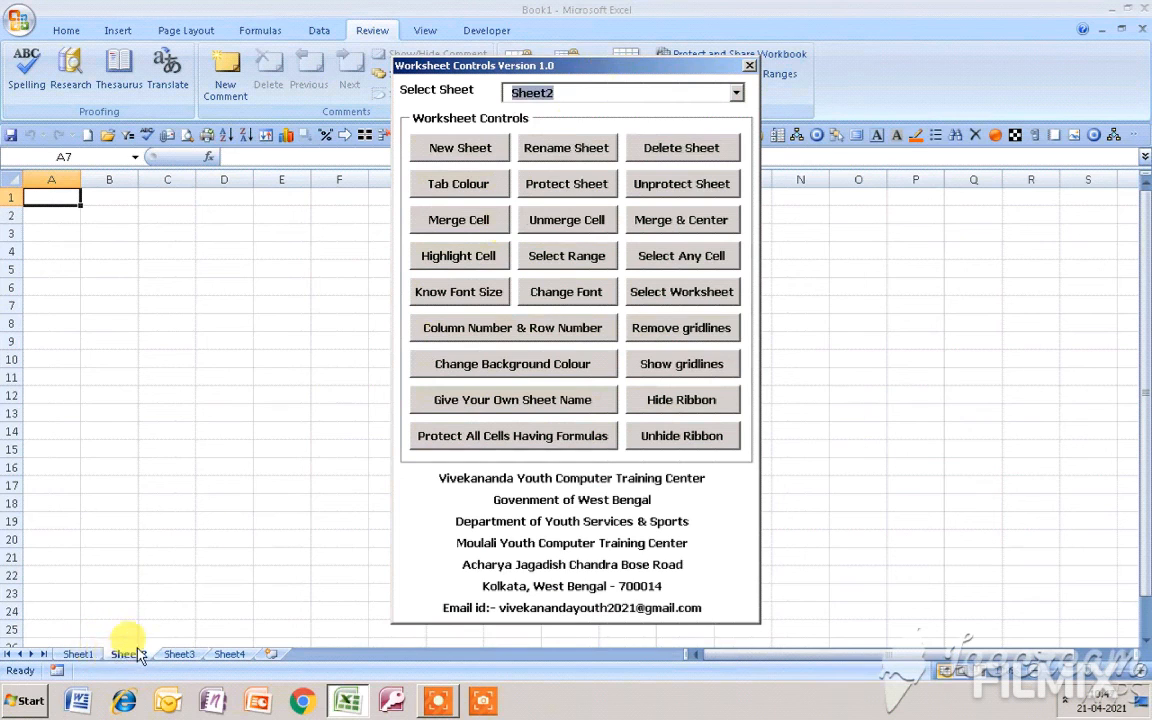
click(597, 93)
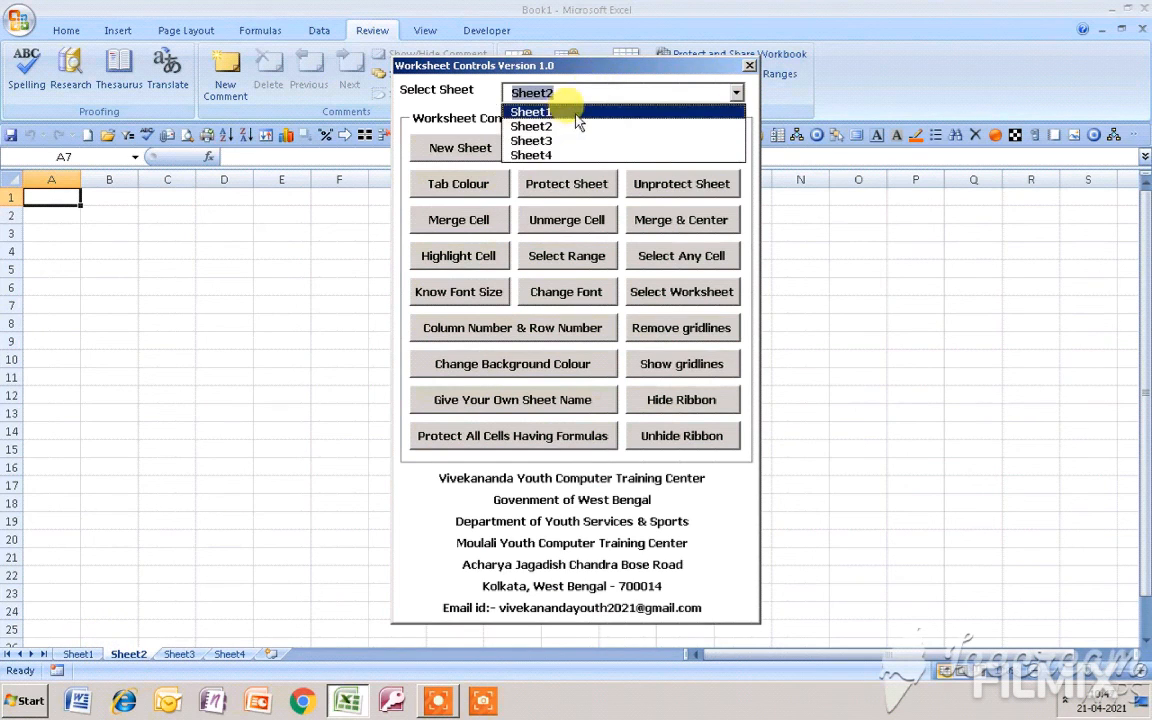
click(577, 114)
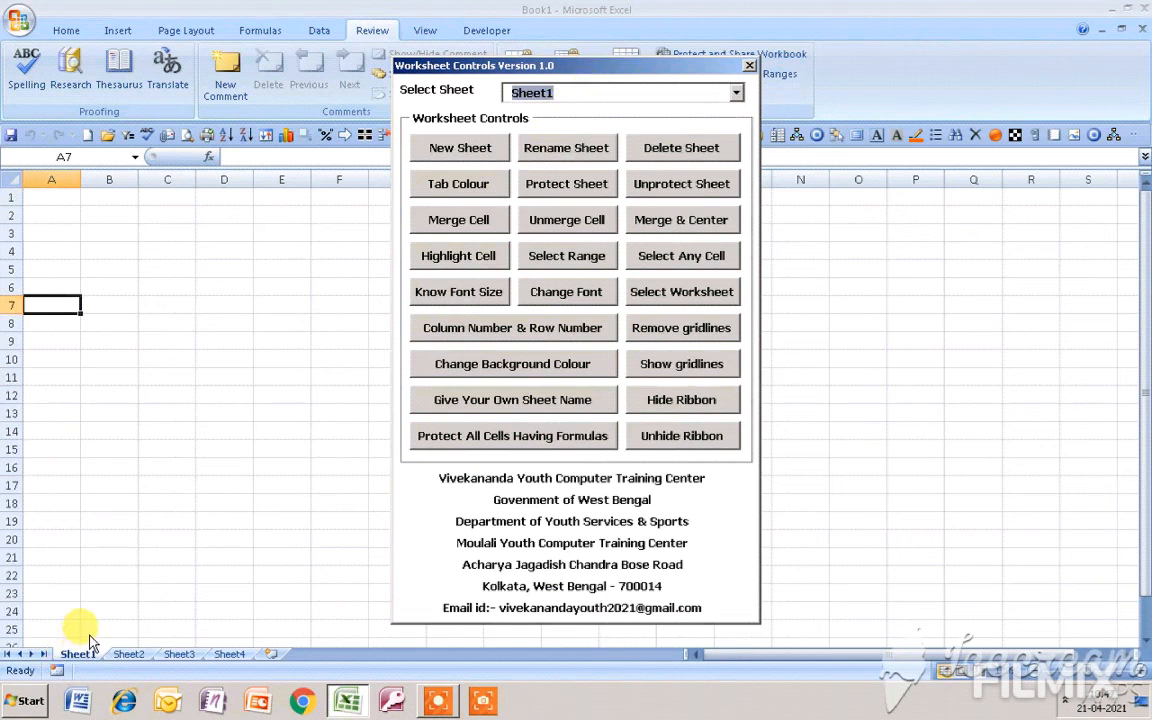
click(340, 557)
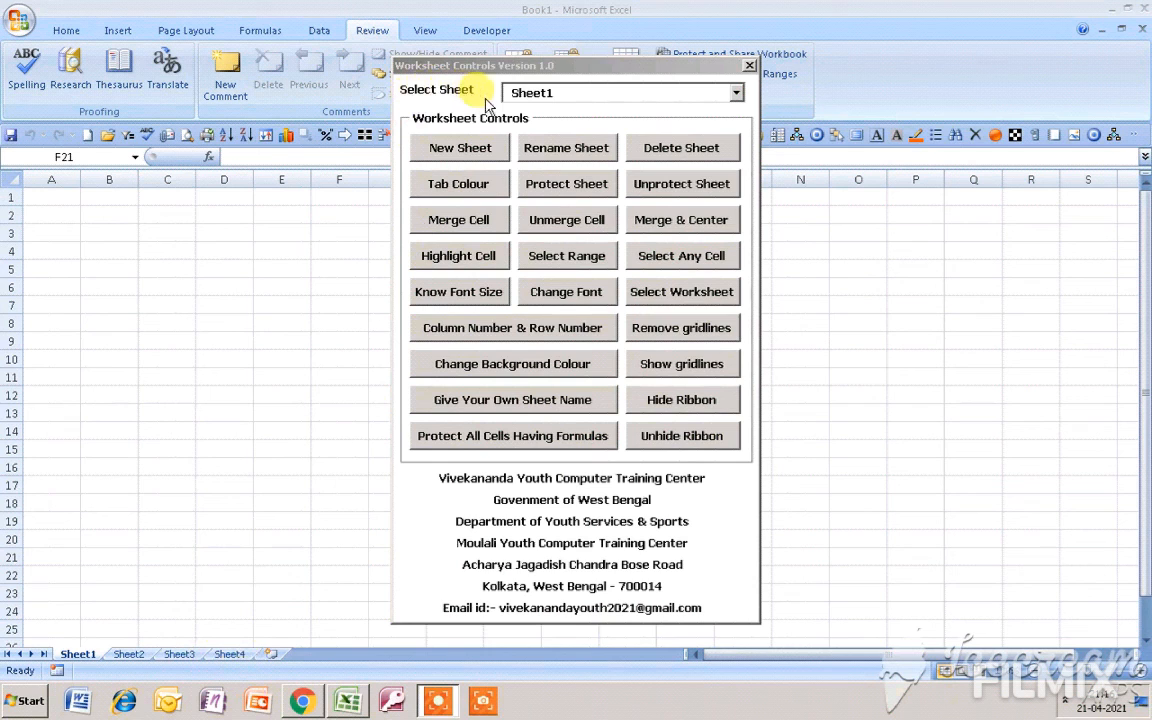
Select Sheet4 in the Worksheet Controls form and rename it Purchase
click(524, 97)
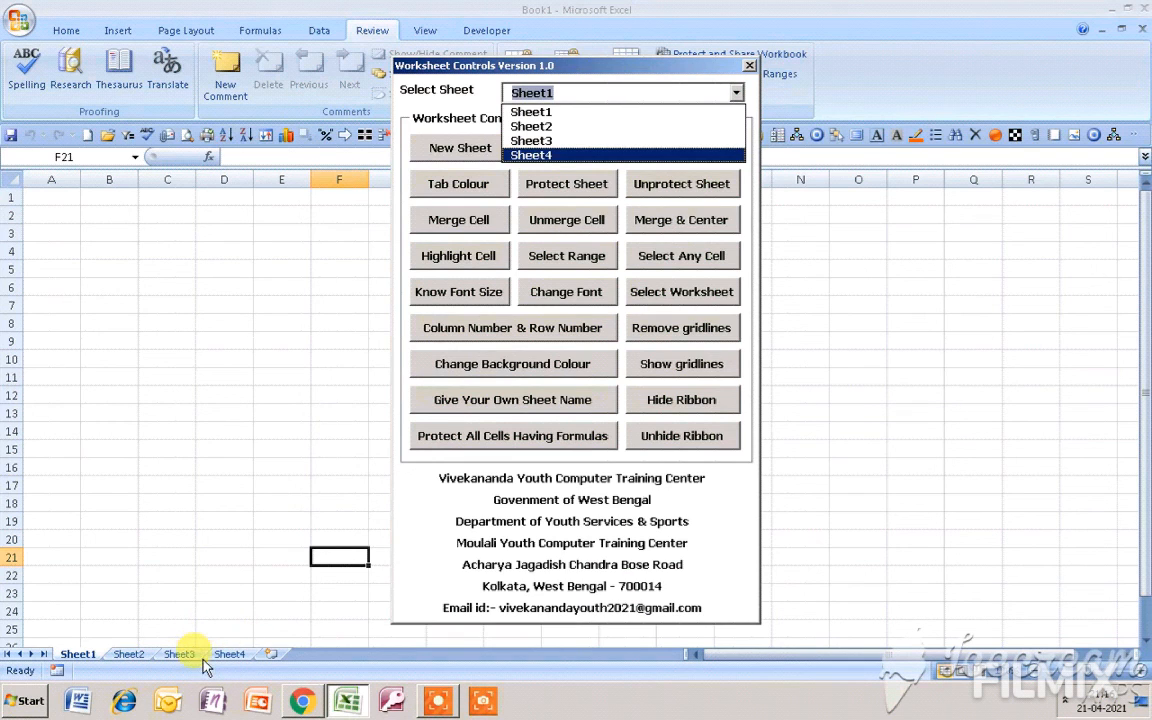
click(613, 157)
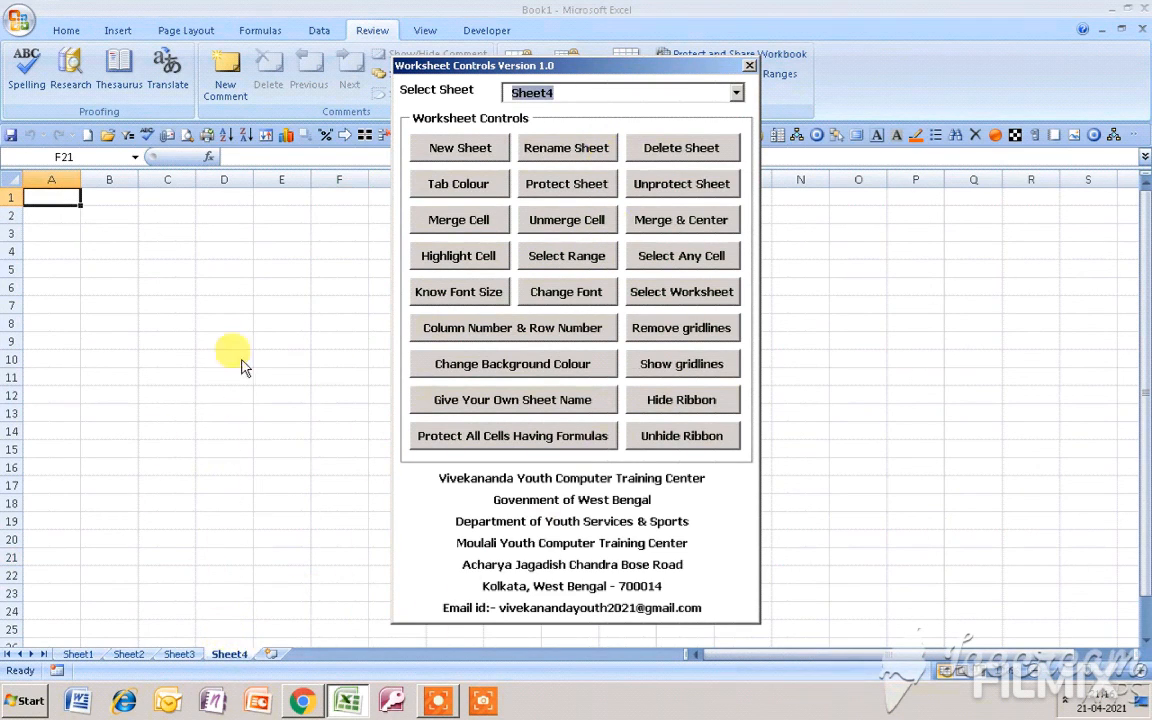
click(558, 156)
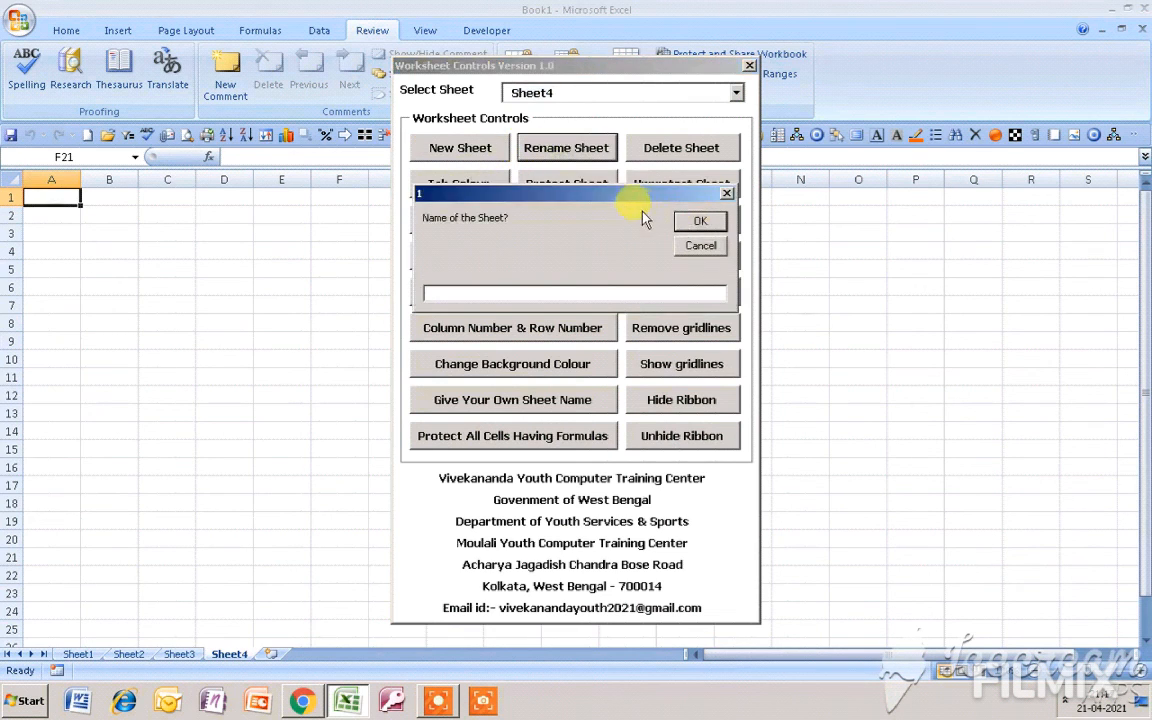
drag(580, 190, 395, 267)
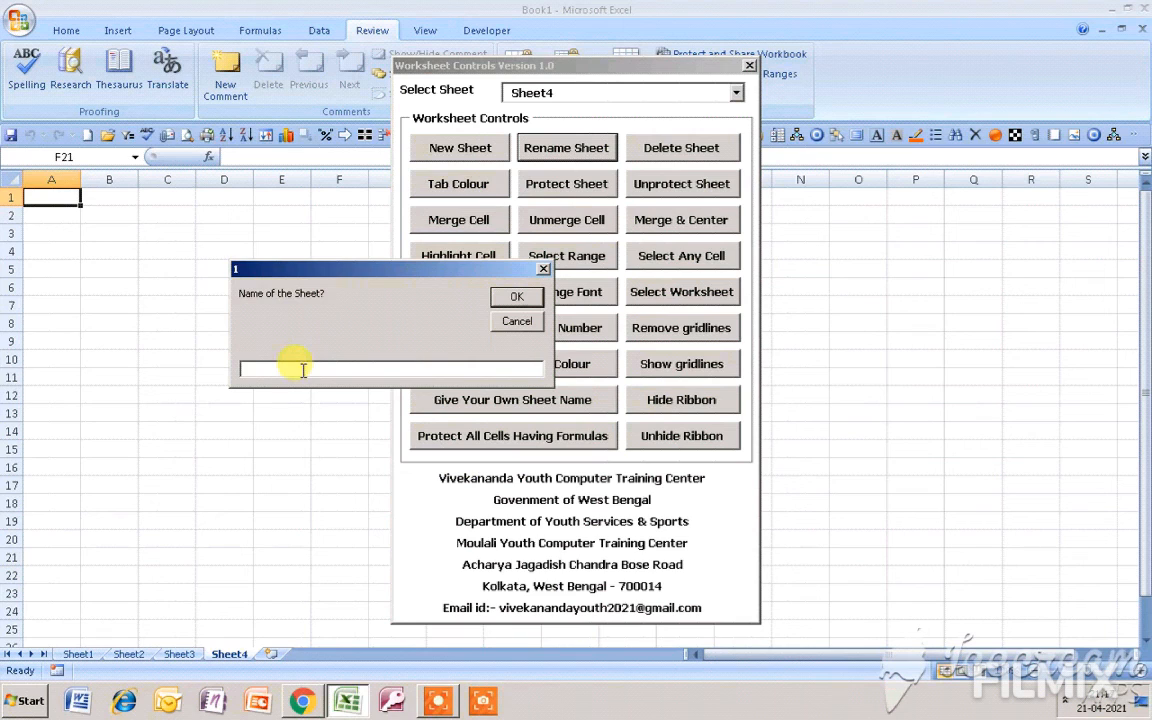
text(Purchase)
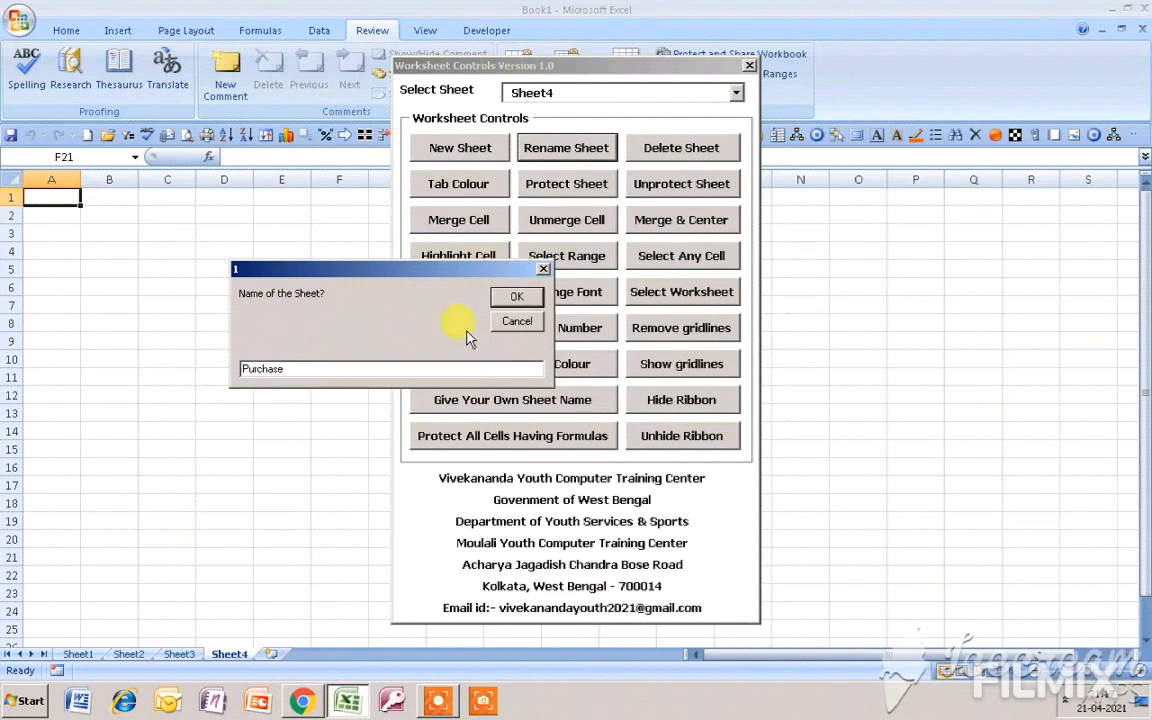
click(509, 297)
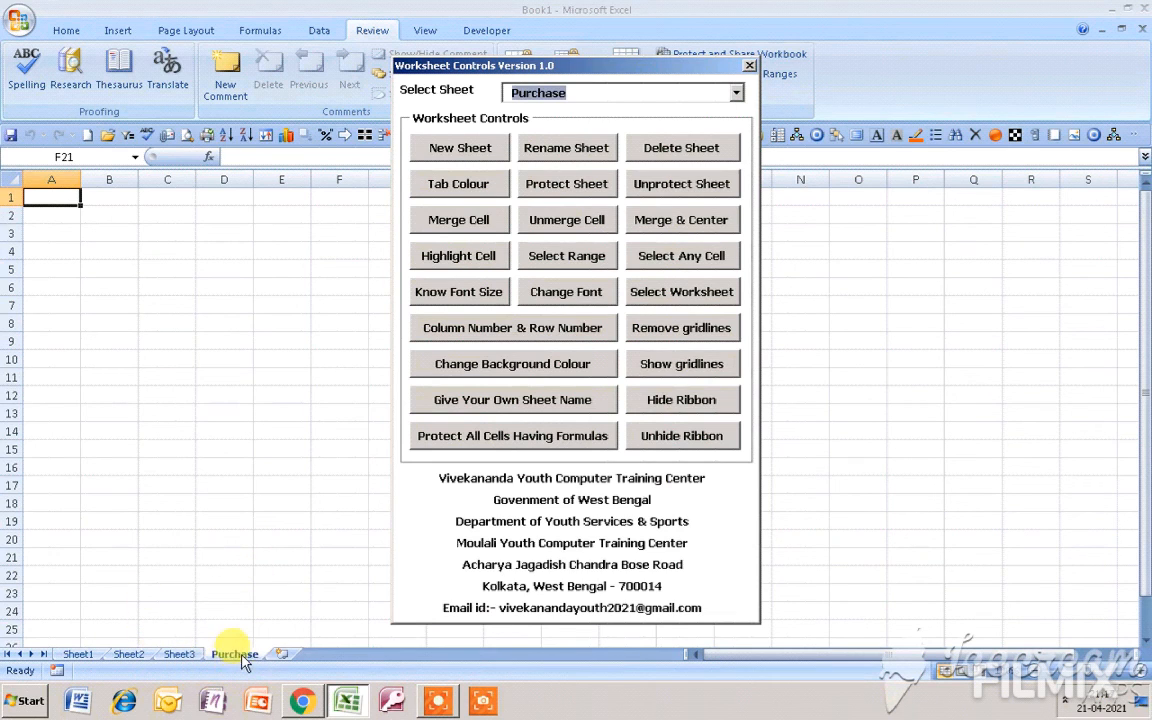
Delete the Purchase worksheet with the form and check the remaining sheets in the selector
click(515, 92)
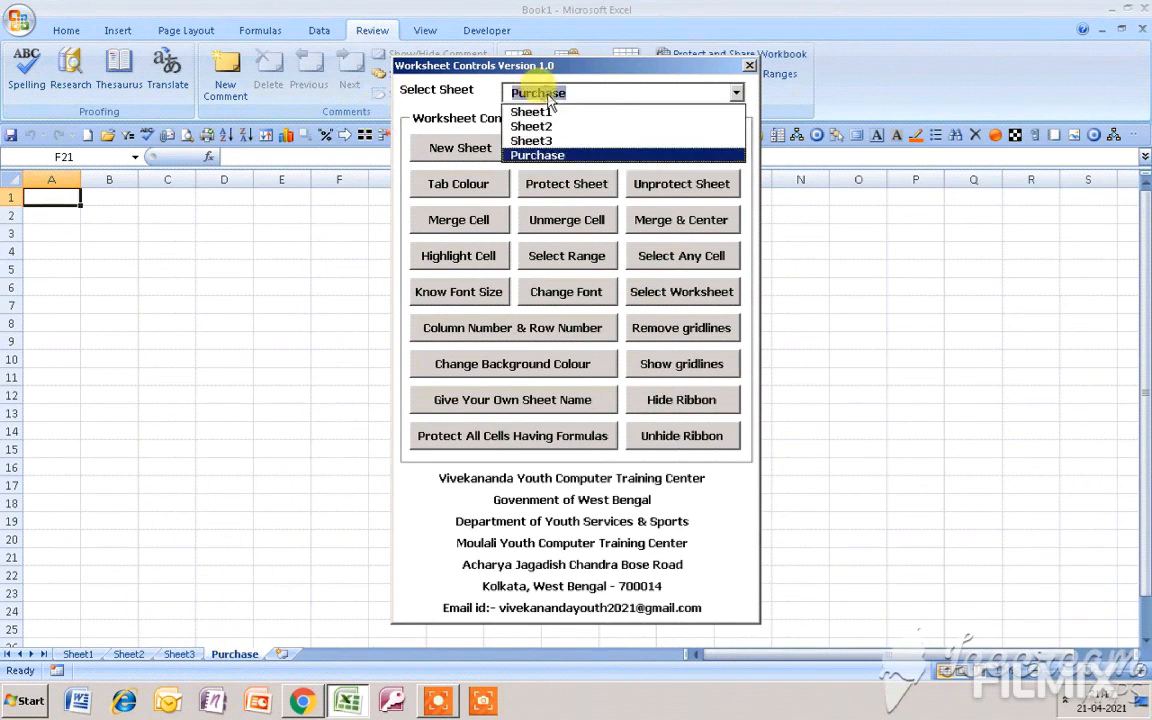
click(560, 156)
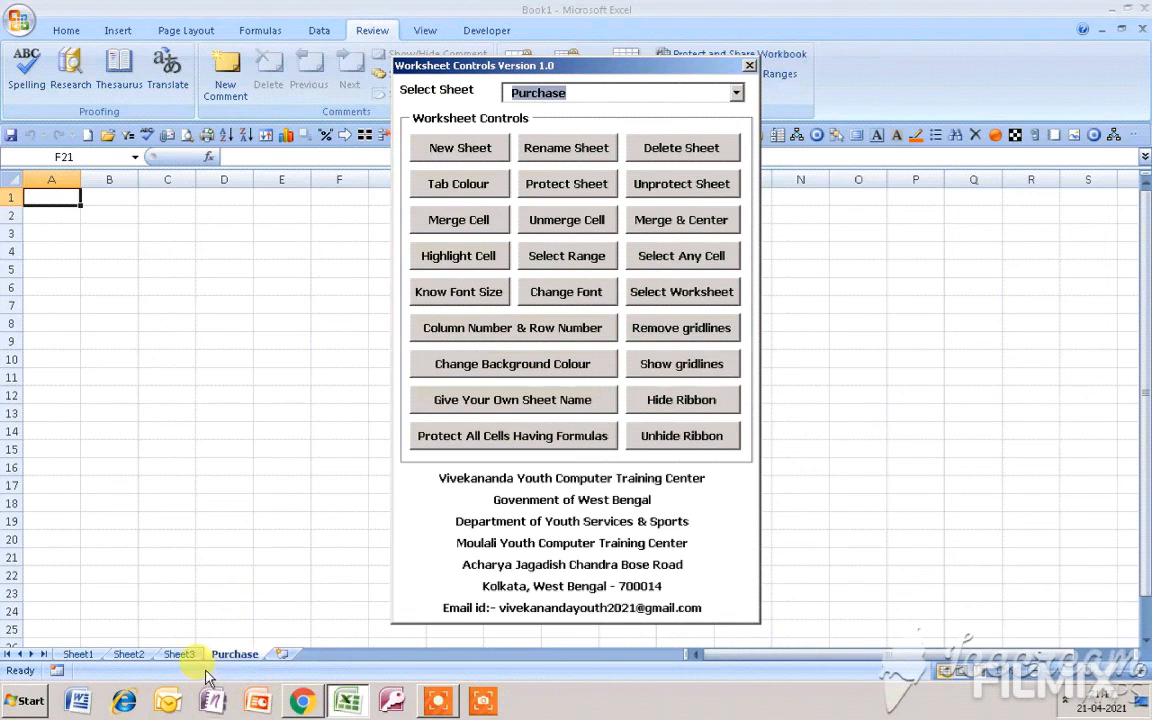
click(652, 152)
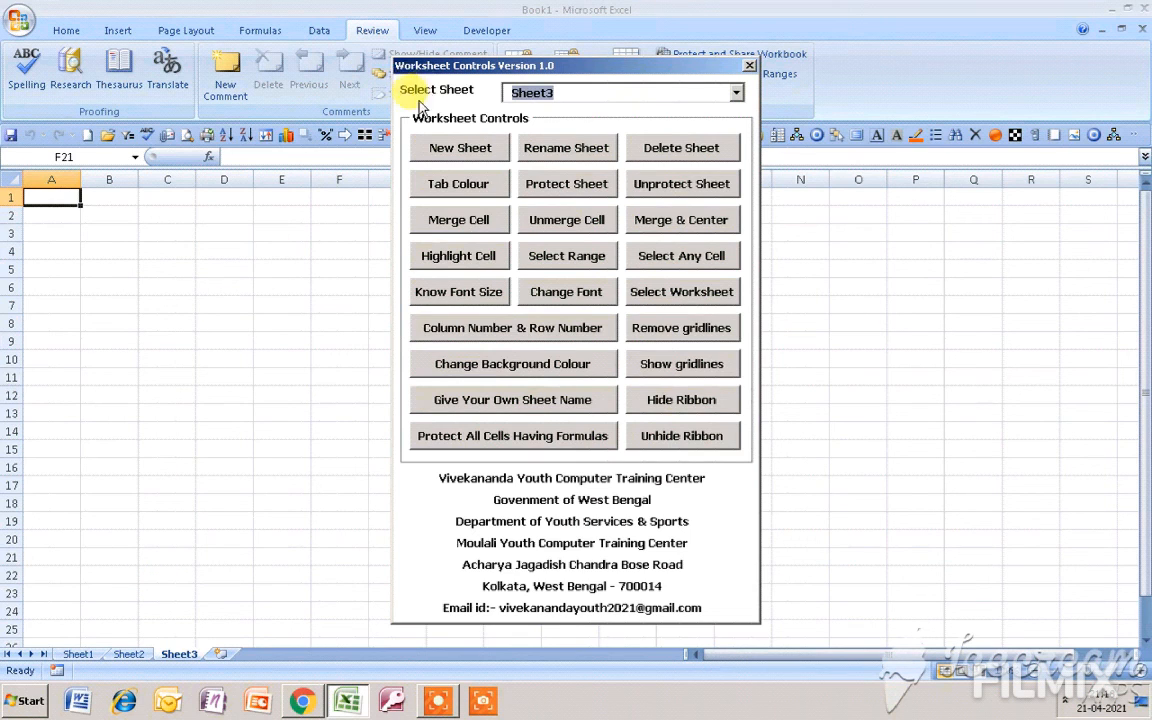
click(537, 95)
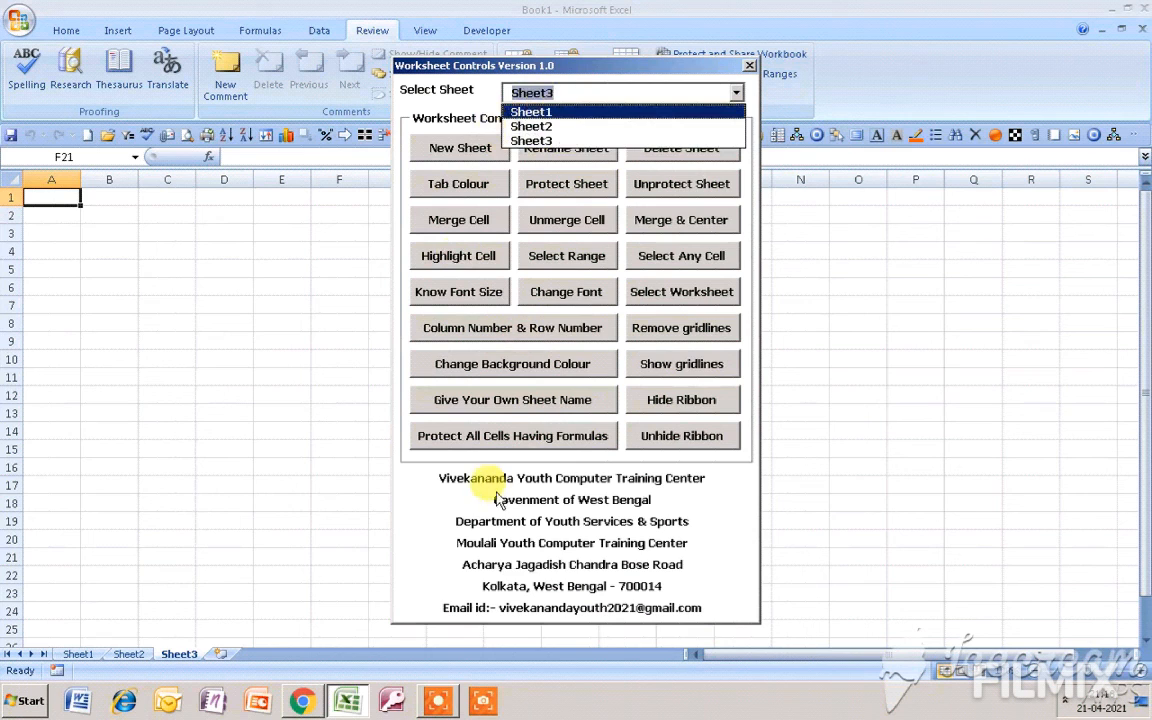
click(455, 92)
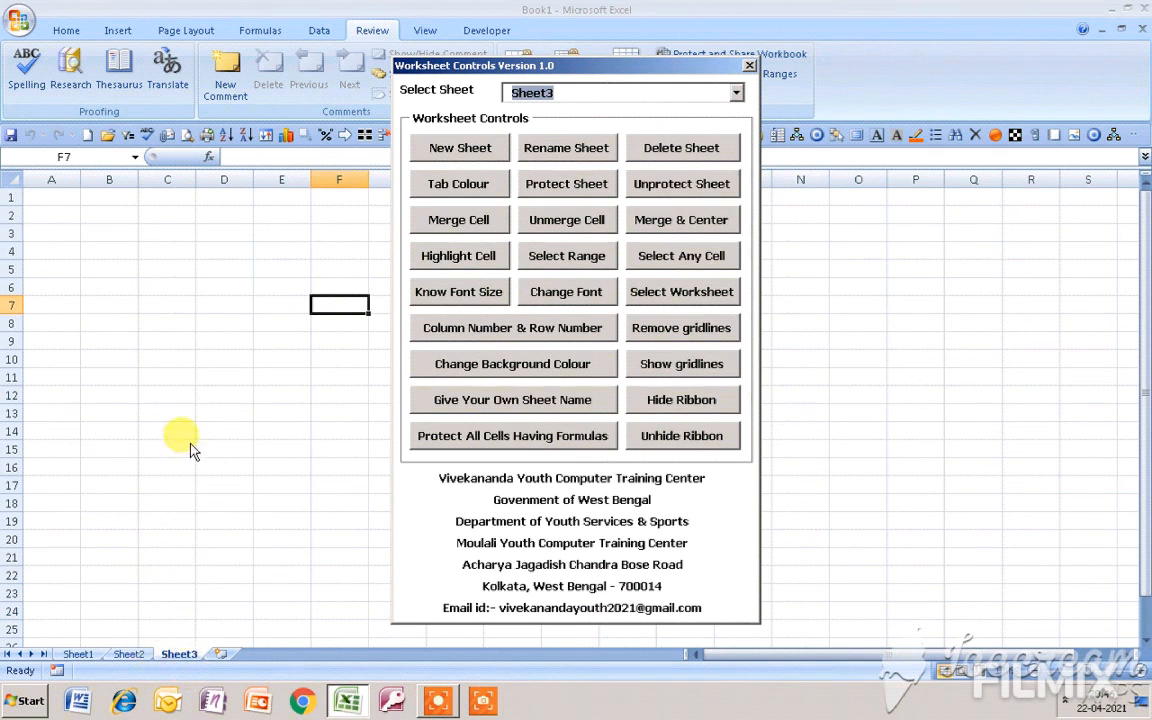
Set Sheet3's tab colour to red with the form's Tab Colour command
click(476, 195)
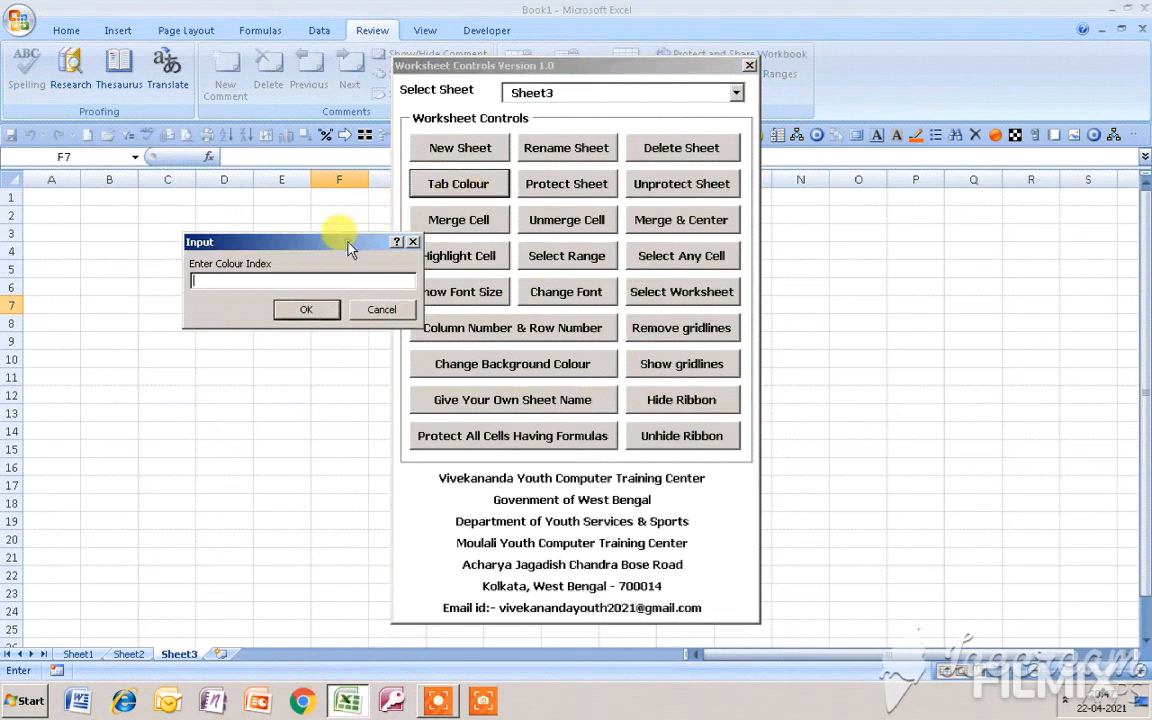
drag(345, 247, 335, 262)
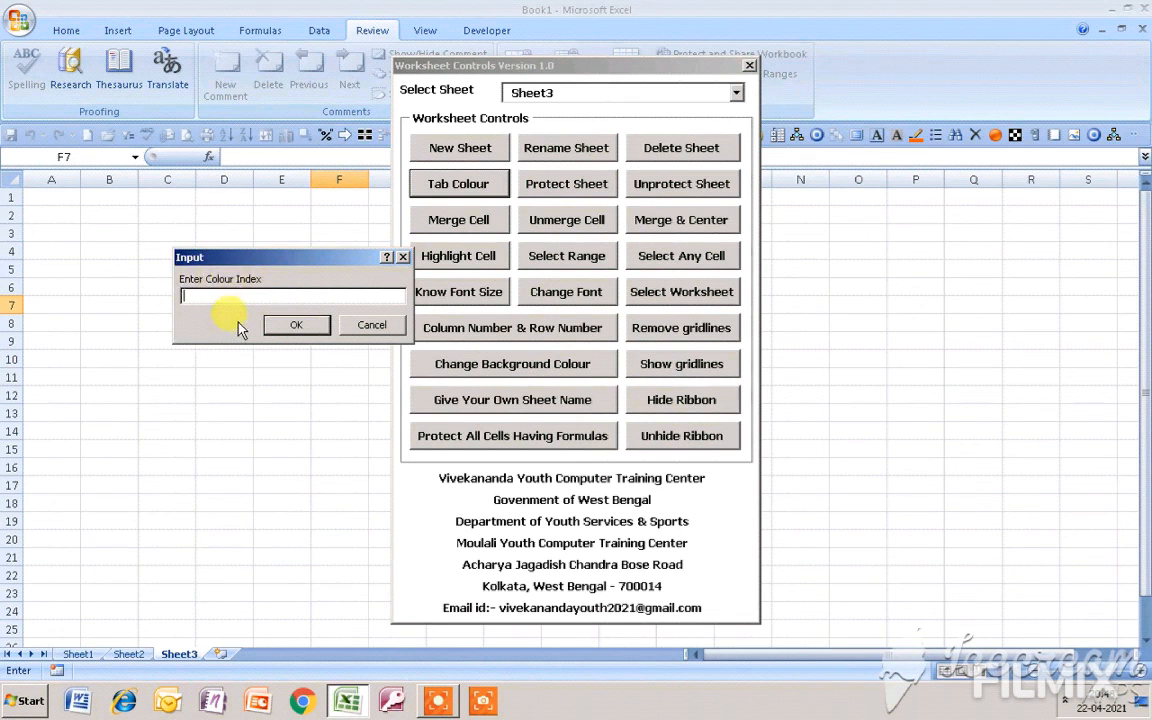
click(298, 326)
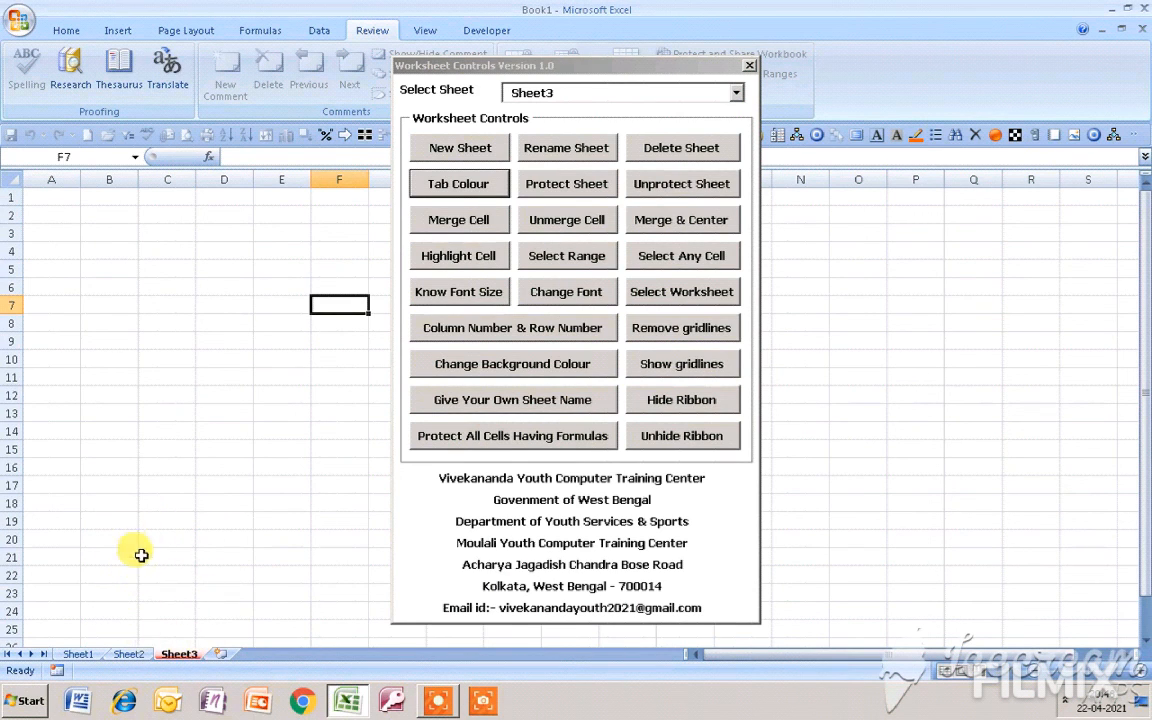
Change Sheet3's tab colour to green using colour index 4
click(476, 185)
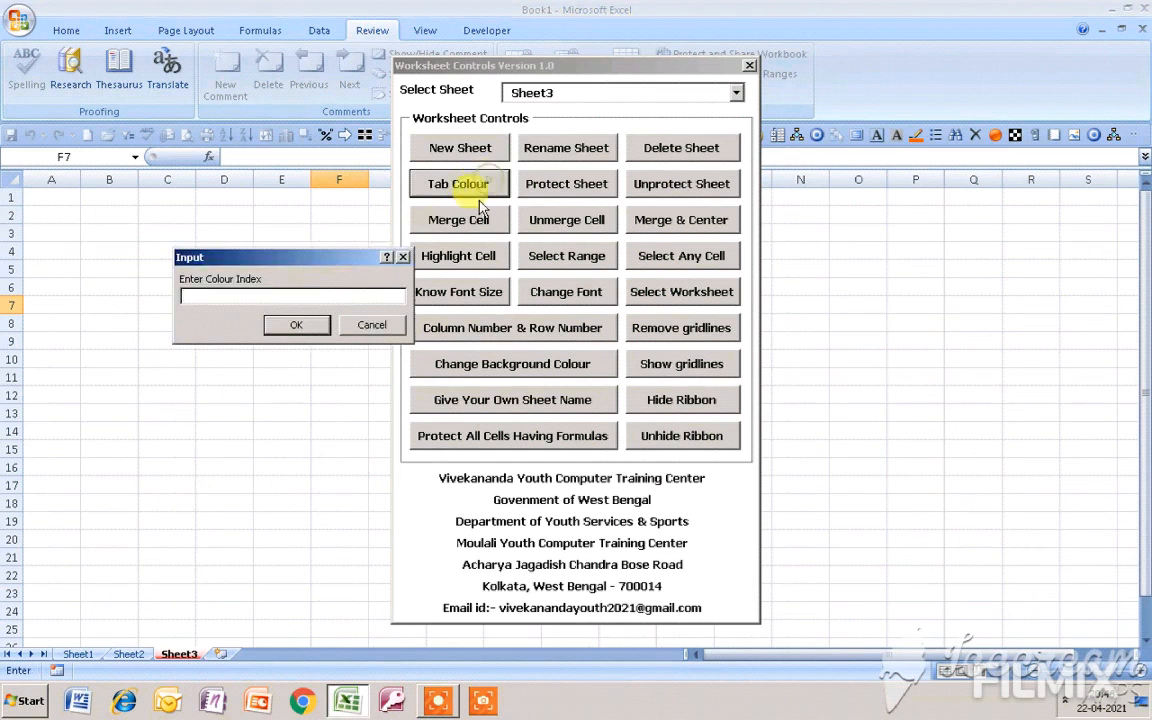
click(298, 296)
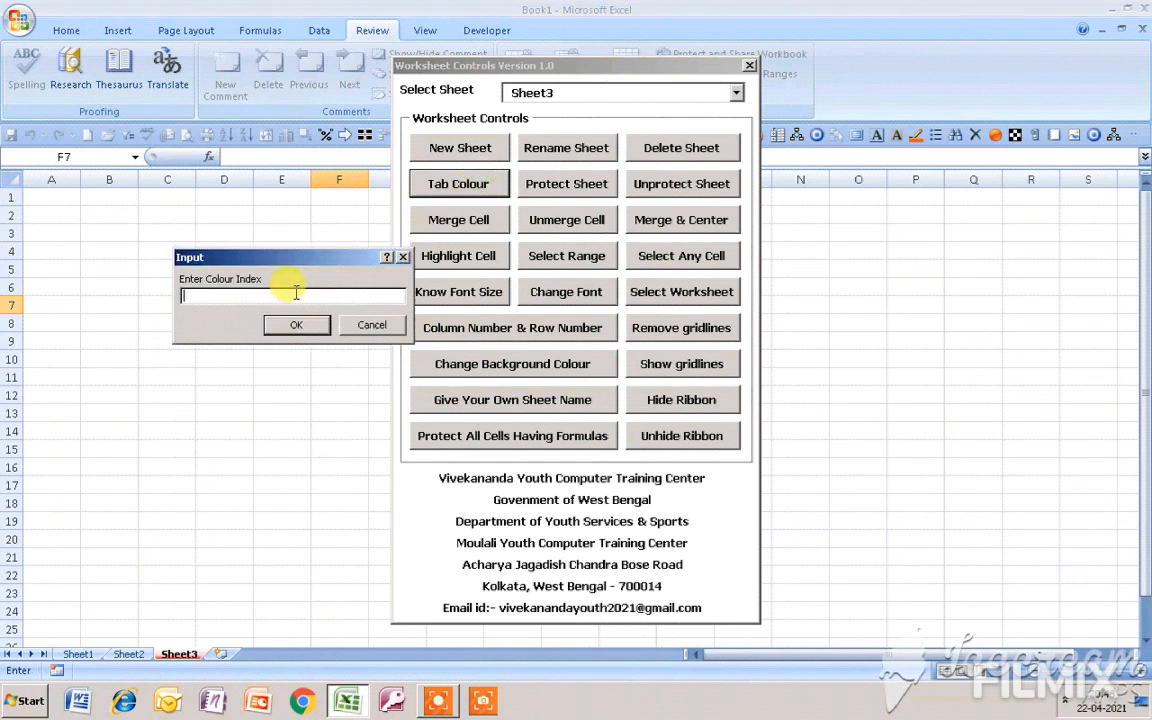
text(4)
click(300, 326)
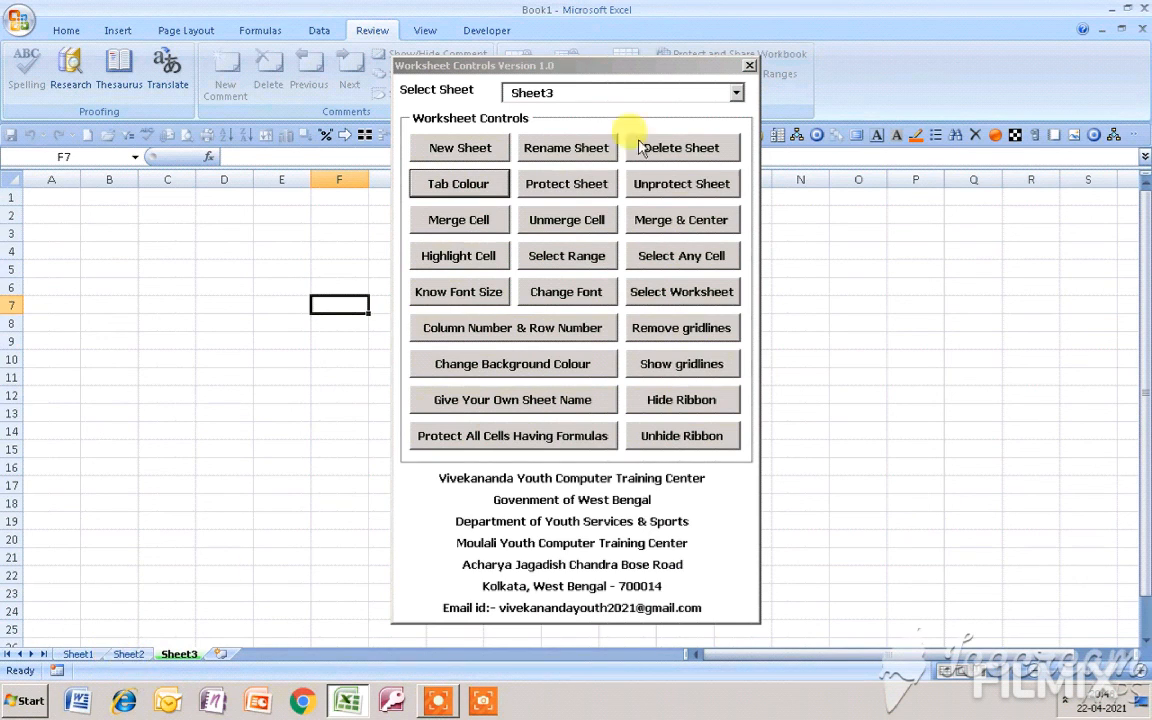
Select Sheet2 in the Worksheet Controls form and set its tab colour to blue
click(638, 93)
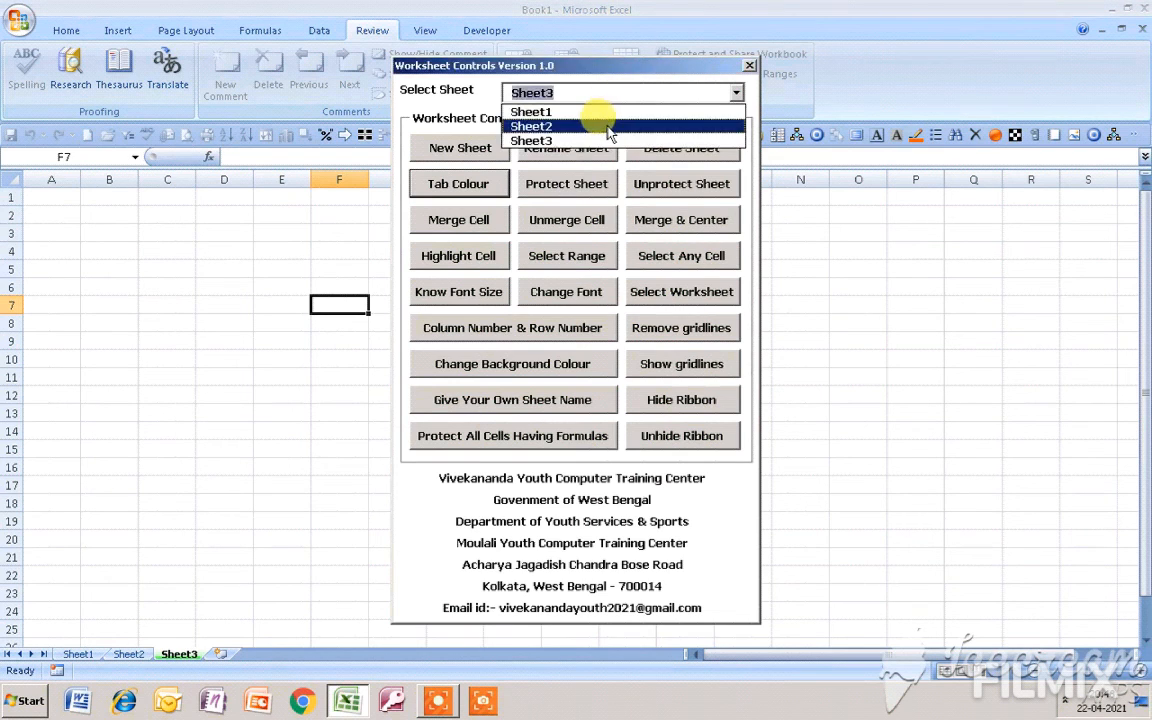
click(607, 128)
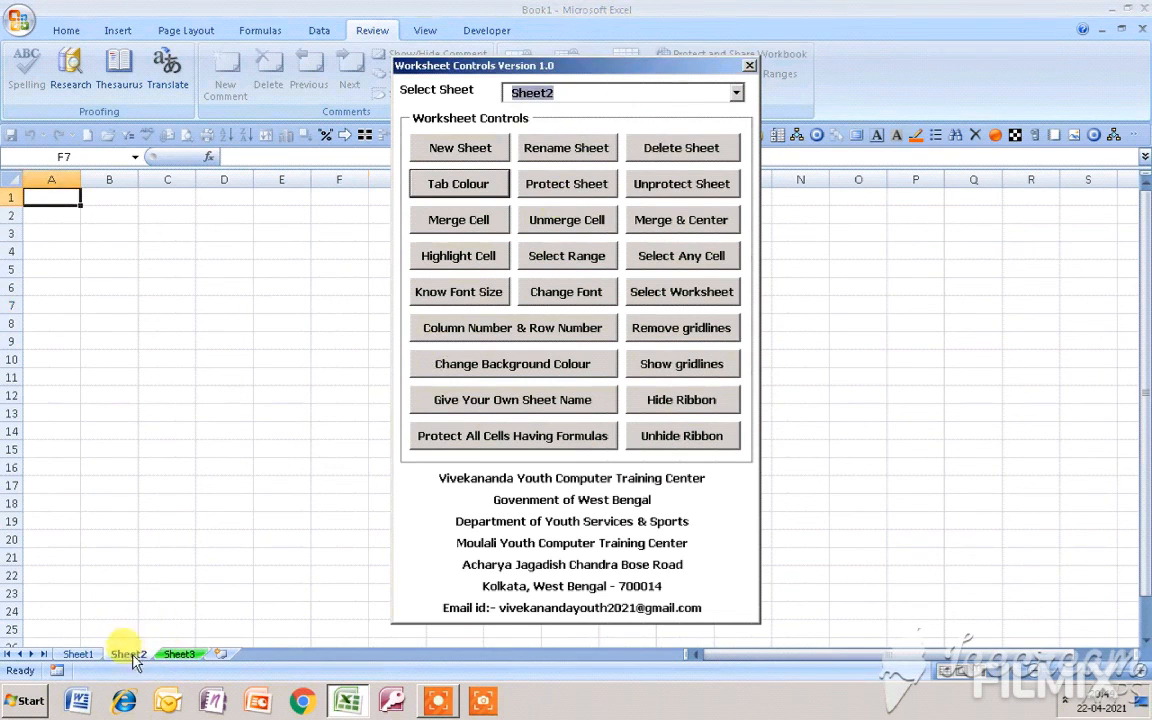
click(478, 186)
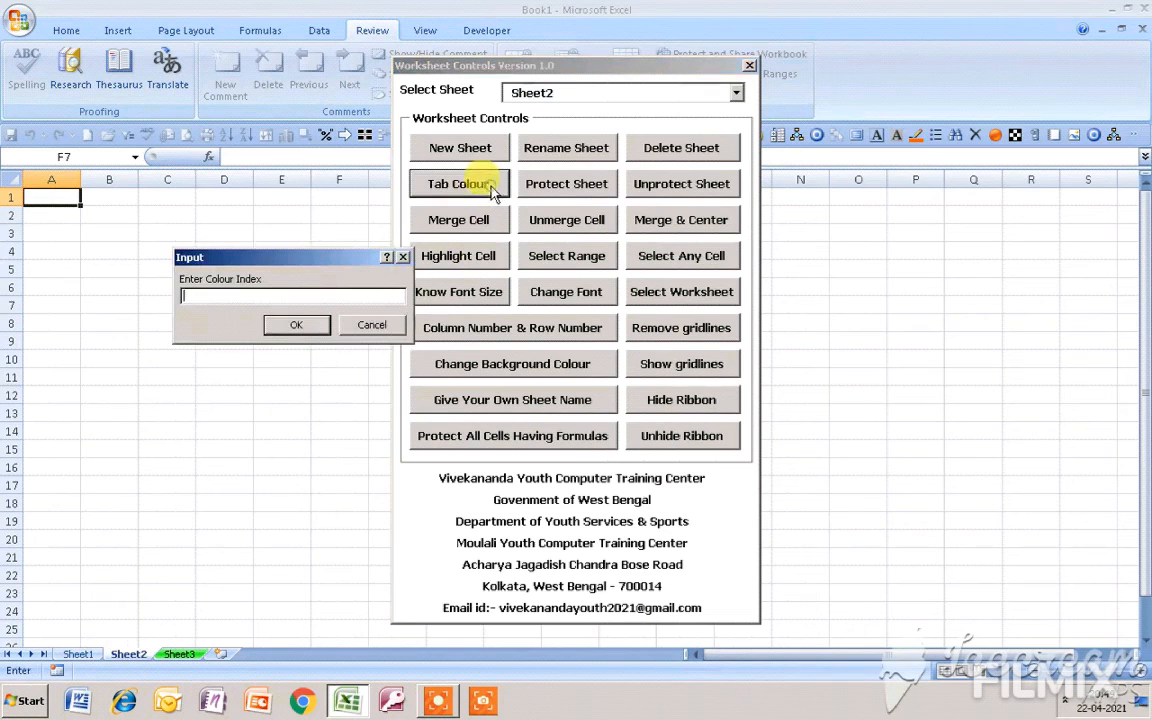
text(3)
click(298, 325)
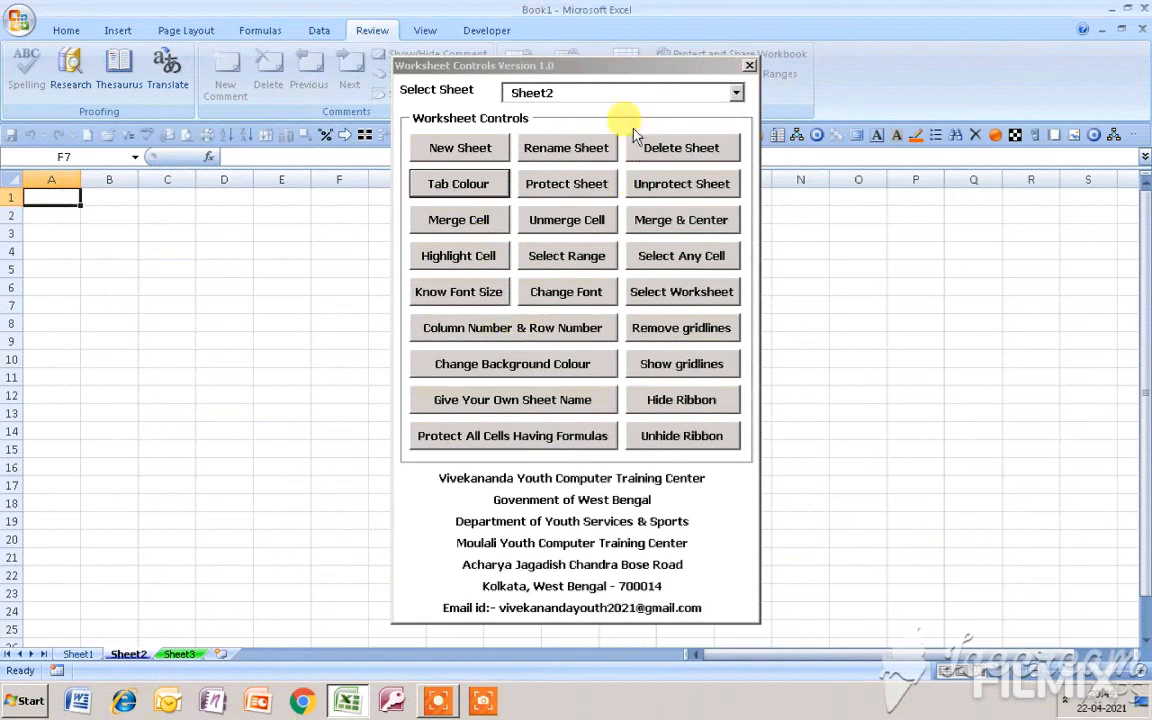
Select Sheet1 in the Worksheet Controls form and close the form
click(648, 94)
click(617, 108)
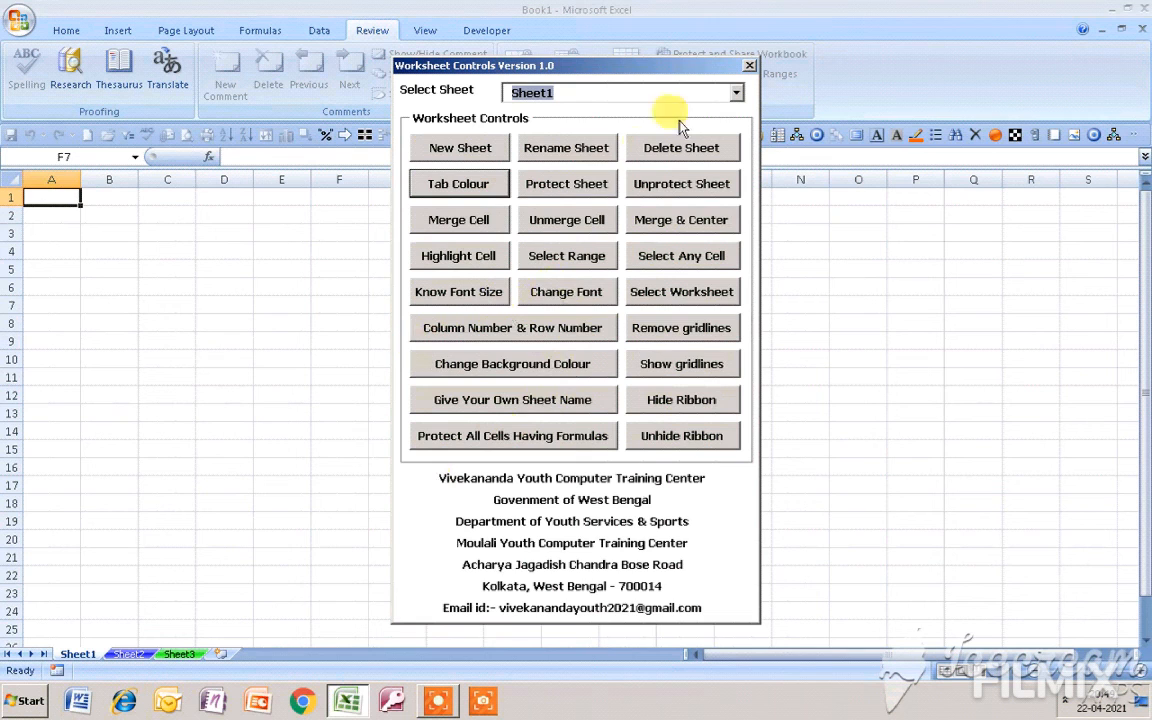
click(751, 68)
click(320, 318)
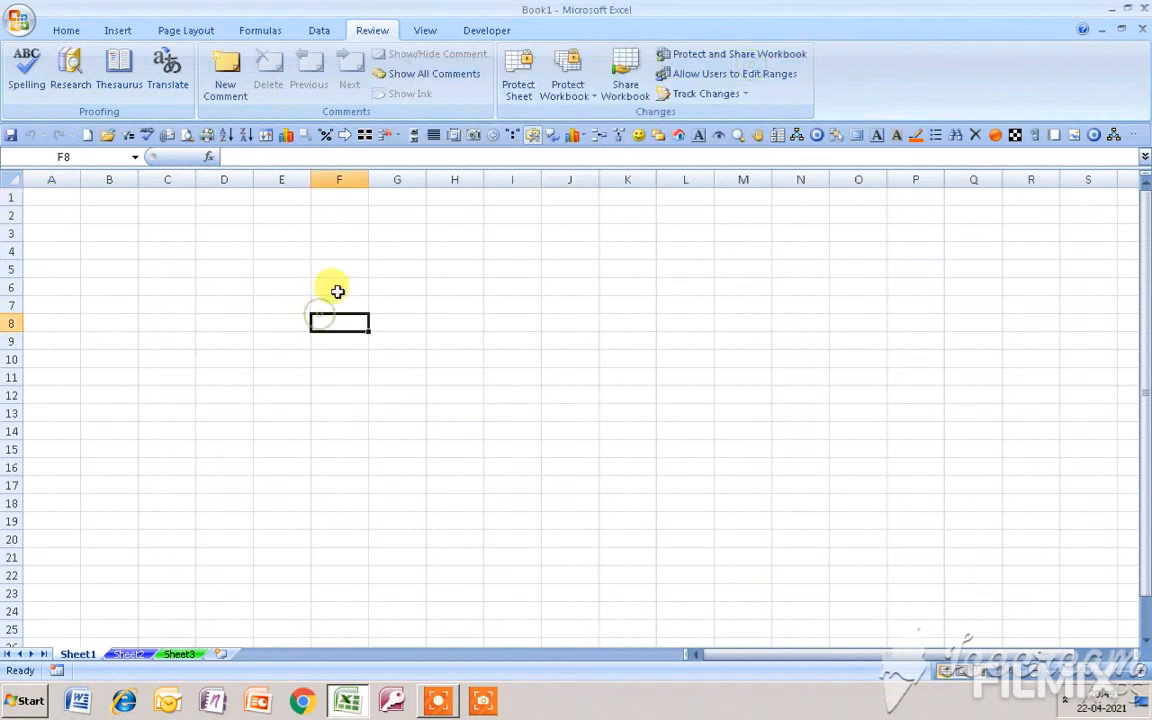
double_click(346, 268)
double_click(124, 465)
click(330, 376)
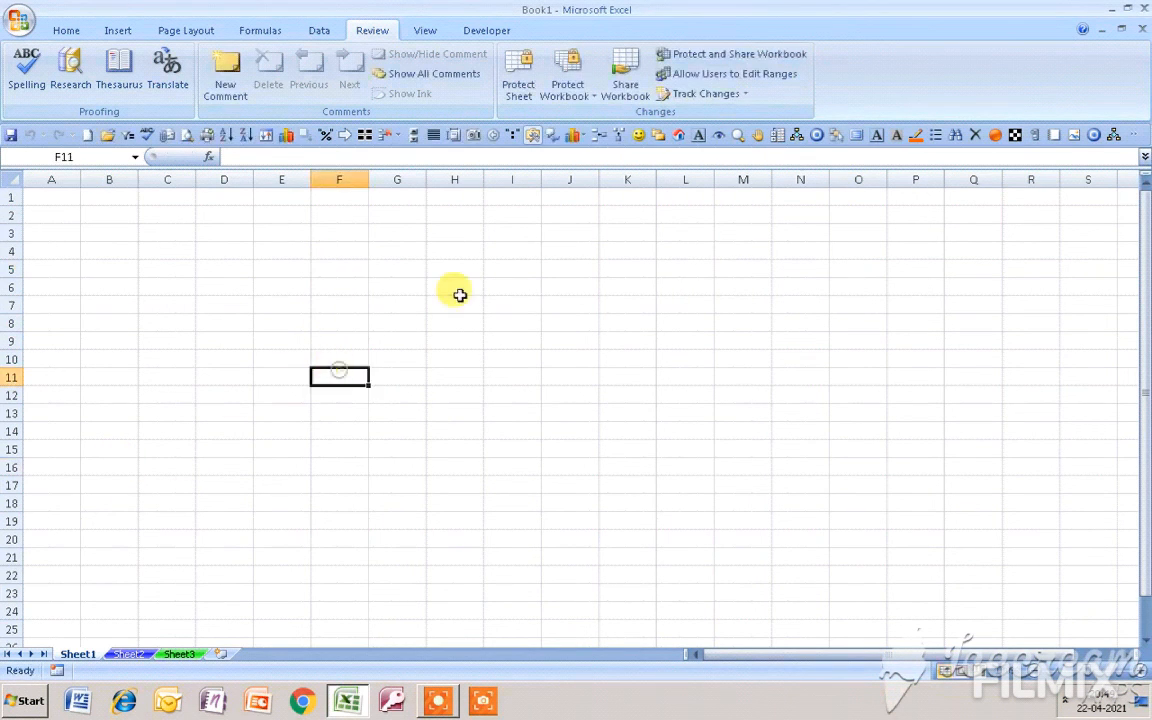
click(462, 288)
double_click(474, 283)
click(378, 356)
double_click(380, 355)
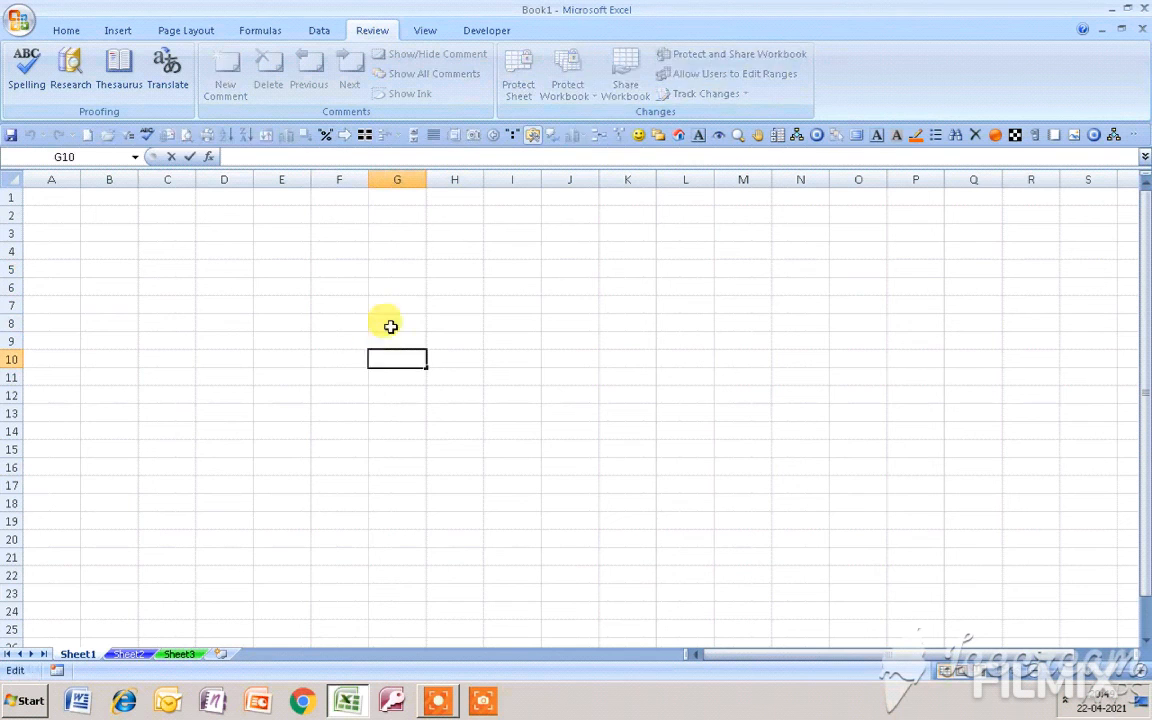
double_click(378, 320)
Enter sample text in Sheet1: derd in F8, dewxd in H5, xcerxc in I16 and cx erxc in L7
click(317, 322)
double_click(317, 322)
text(derd)
click(488, 325)
click(442, 262)
text(dew)
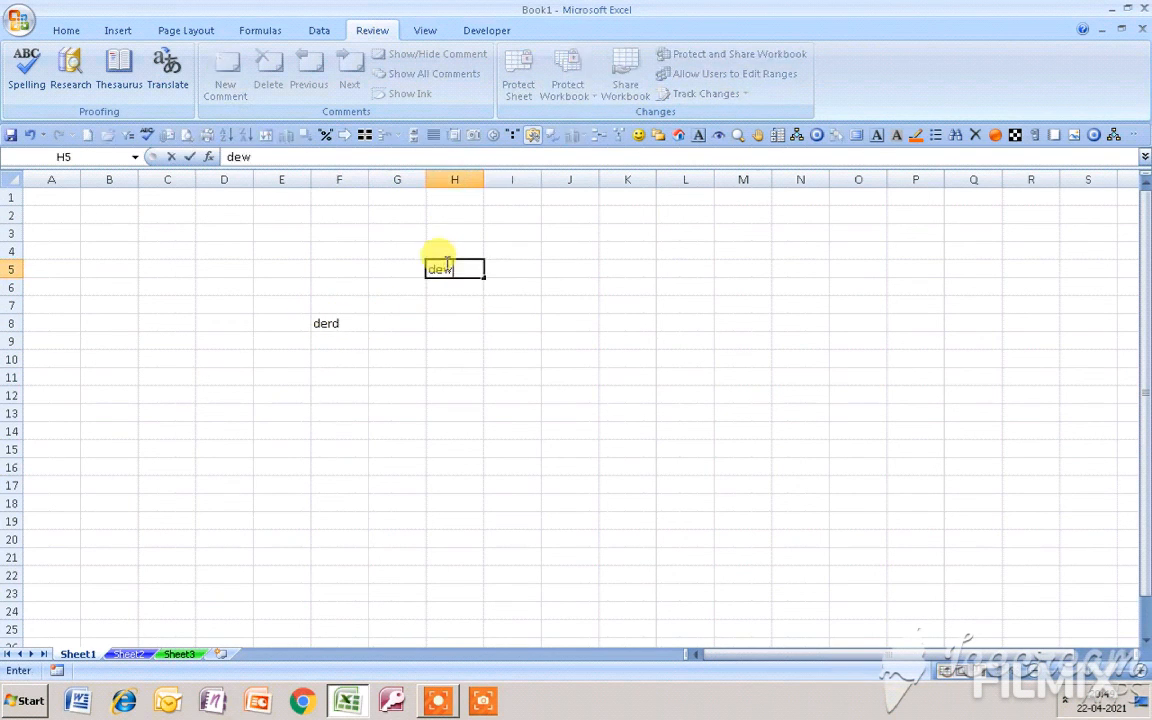
text(xd)
click(728, 375)
click(518, 467)
text(xcerxc)
click(676, 302)
text(cx erxc)
Add more sample text: xc er in E13, xcer in C6 and E3, xcxcer in O7 and c4 in I7
click(488, 411)
click(278, 411)
text(xc er)
click(162, 288)
text(xc)
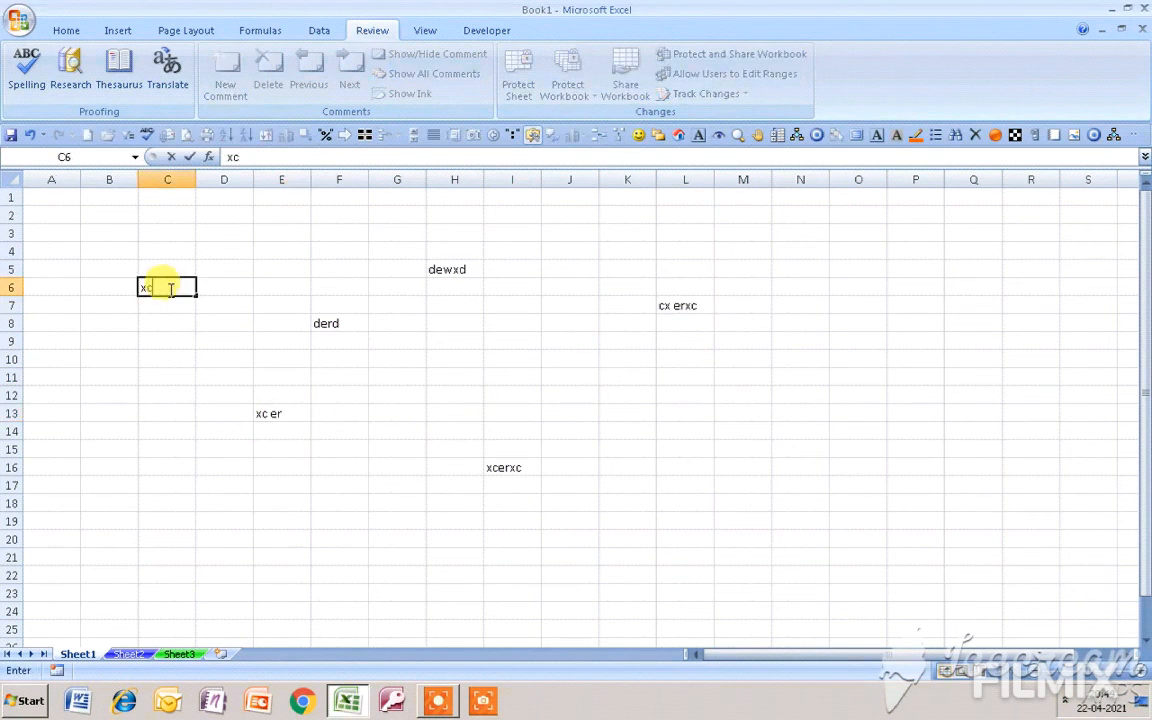
text(er)
click(259, 231)
text(xcer)
click(856, 304)
text(xcxcer)
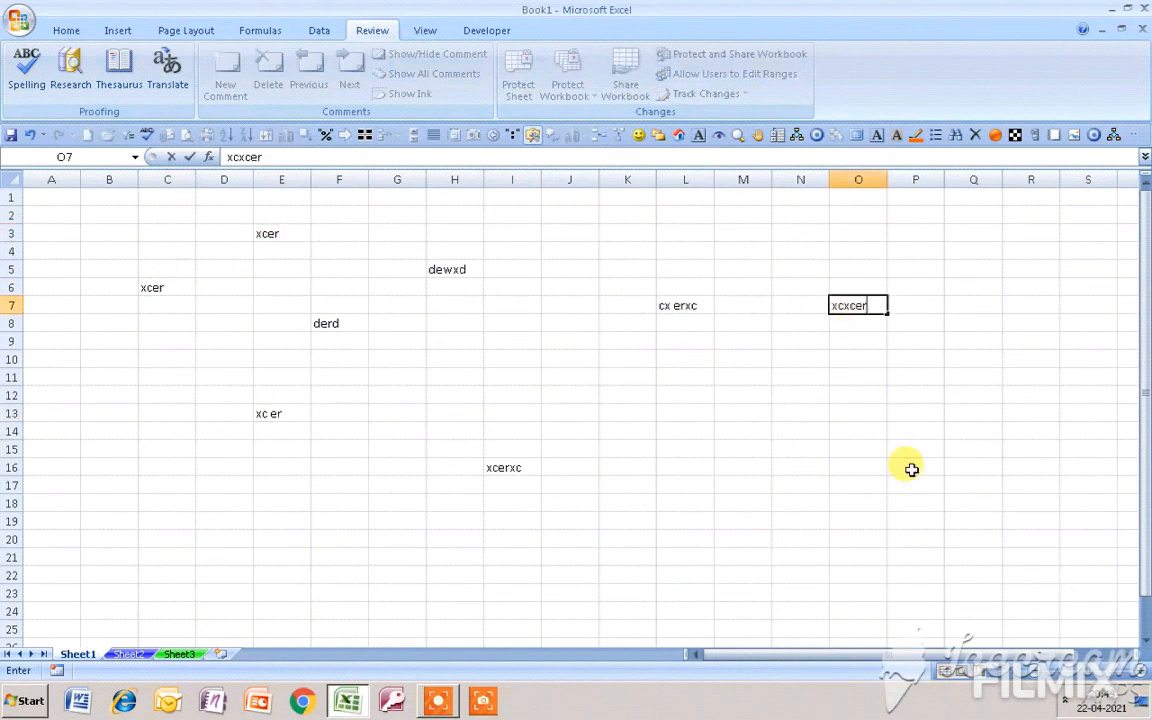
click(912, 478)
click(530, 304)
text(c4)
click(559, 376)
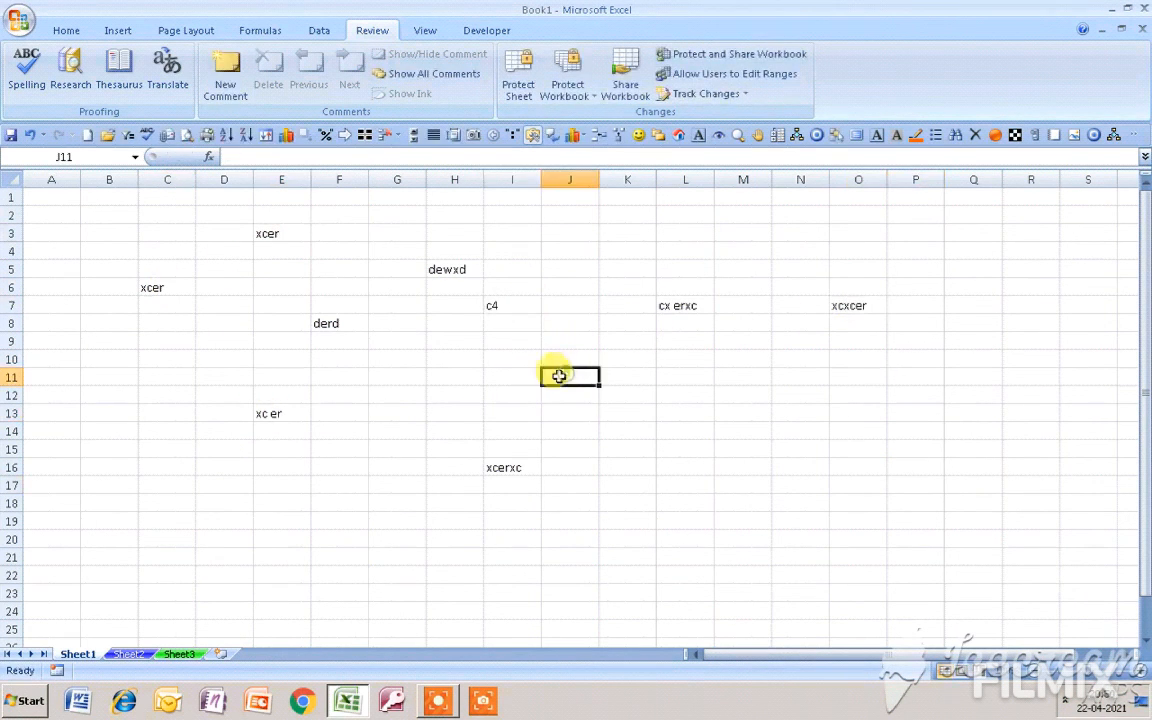
Reopen the Worksheet Controls form, protect Sheet1 and close the form
click(1133, 137)
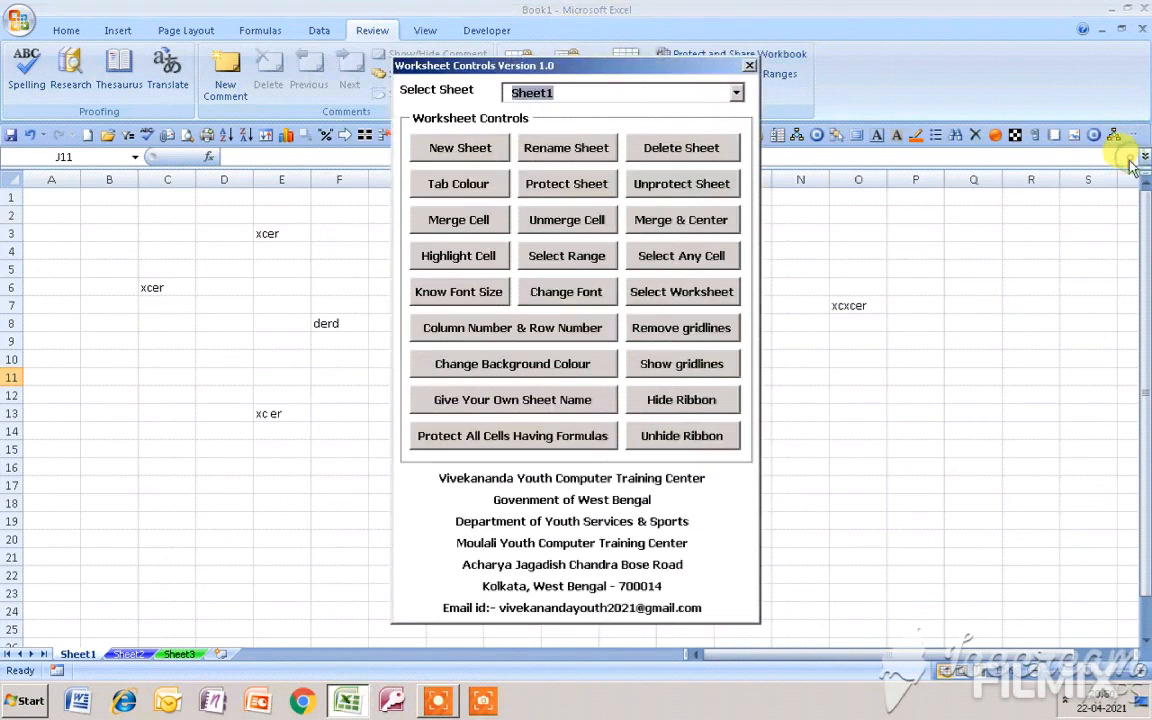
click(567, 187)
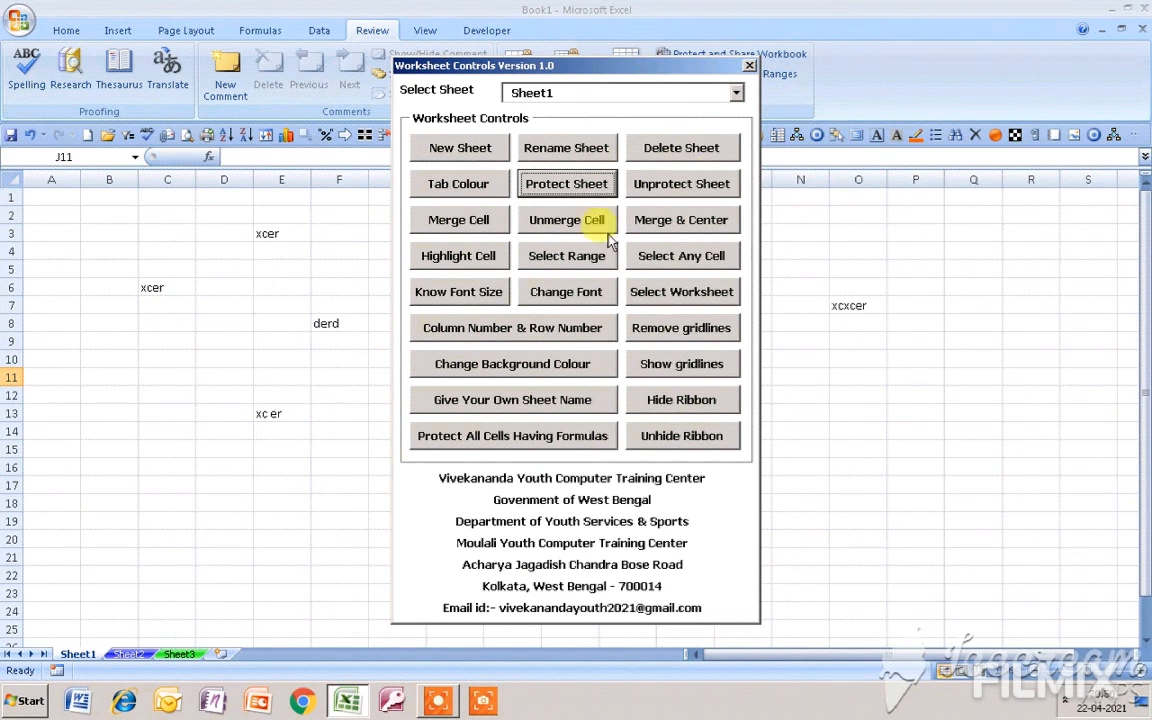
click(748, 68)
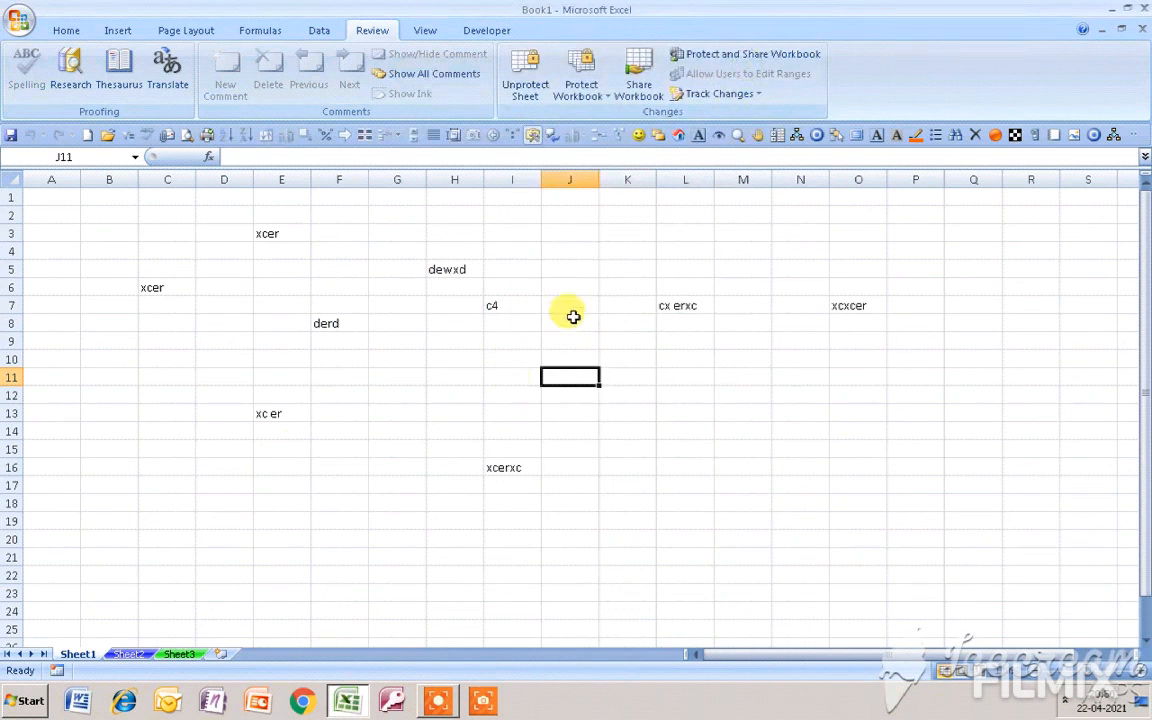
Try to edit cells J8, G15 and I14 on the protected Sheet1, dismissing each alert
double_click(573, 317)
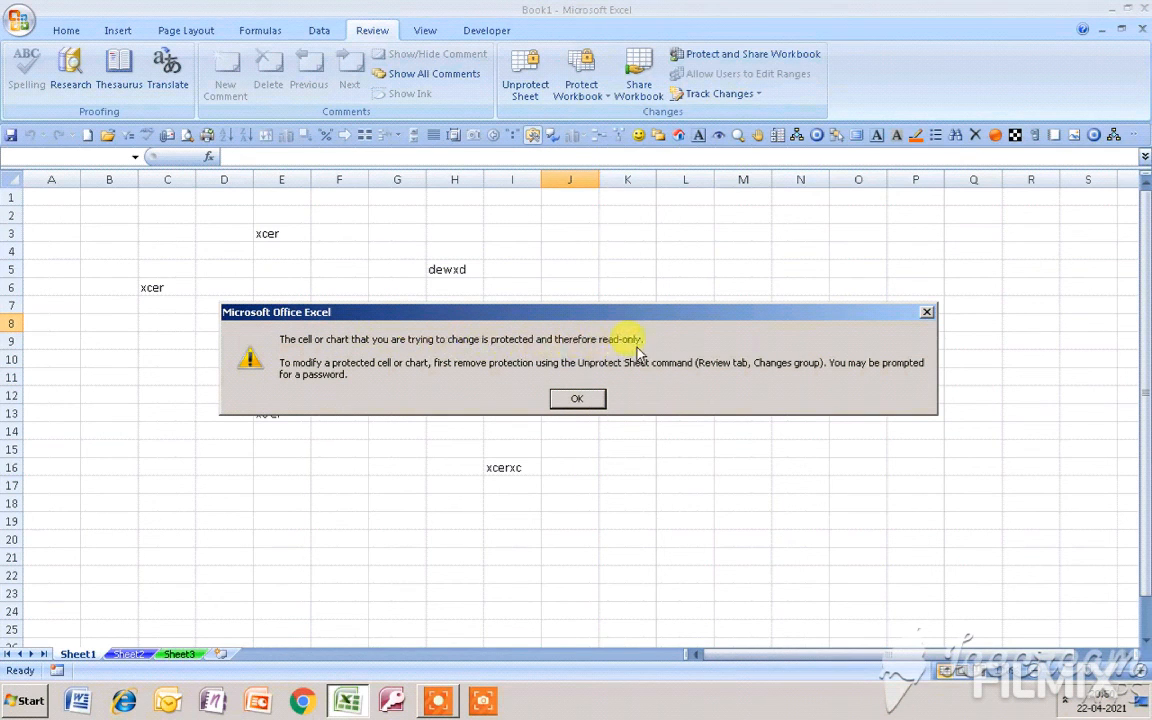
click(577, 398)
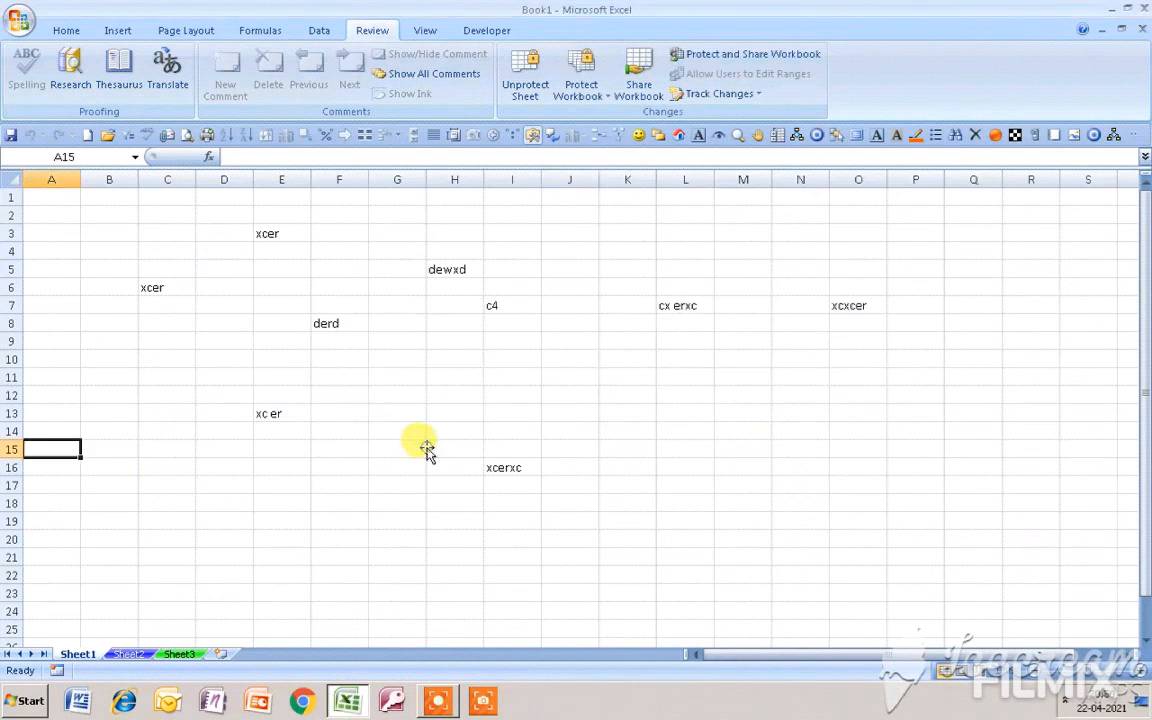
click(418, 448)
double_click(418, 448)
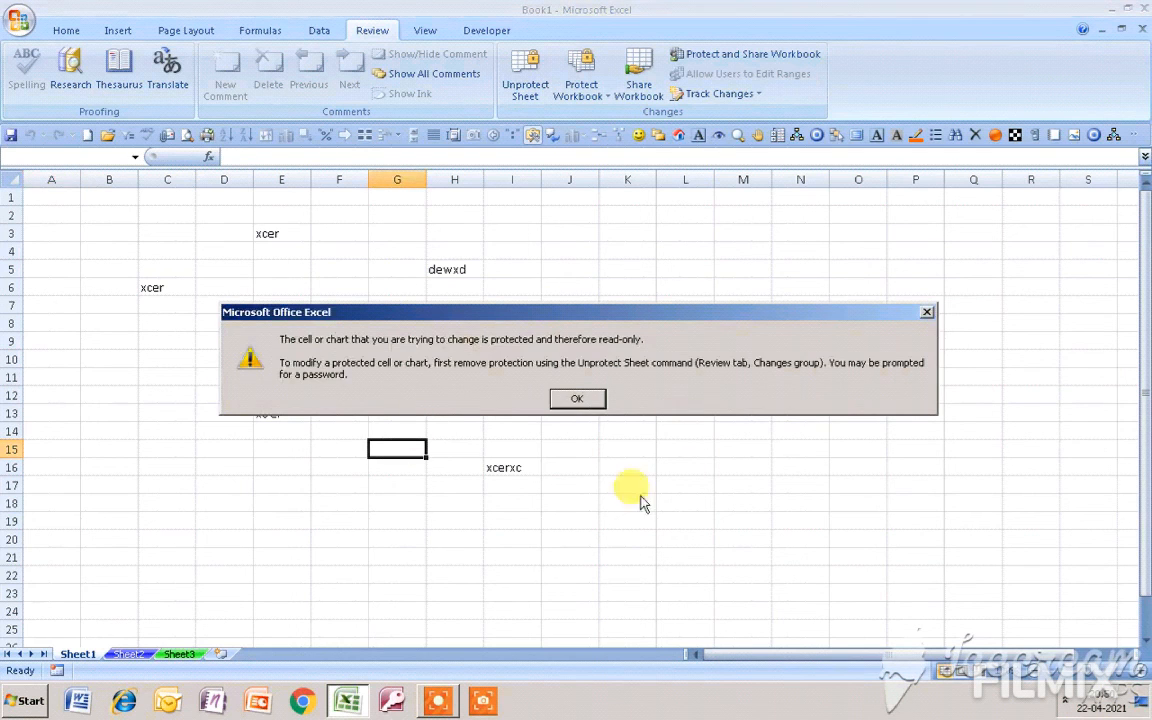
click(585, 397)
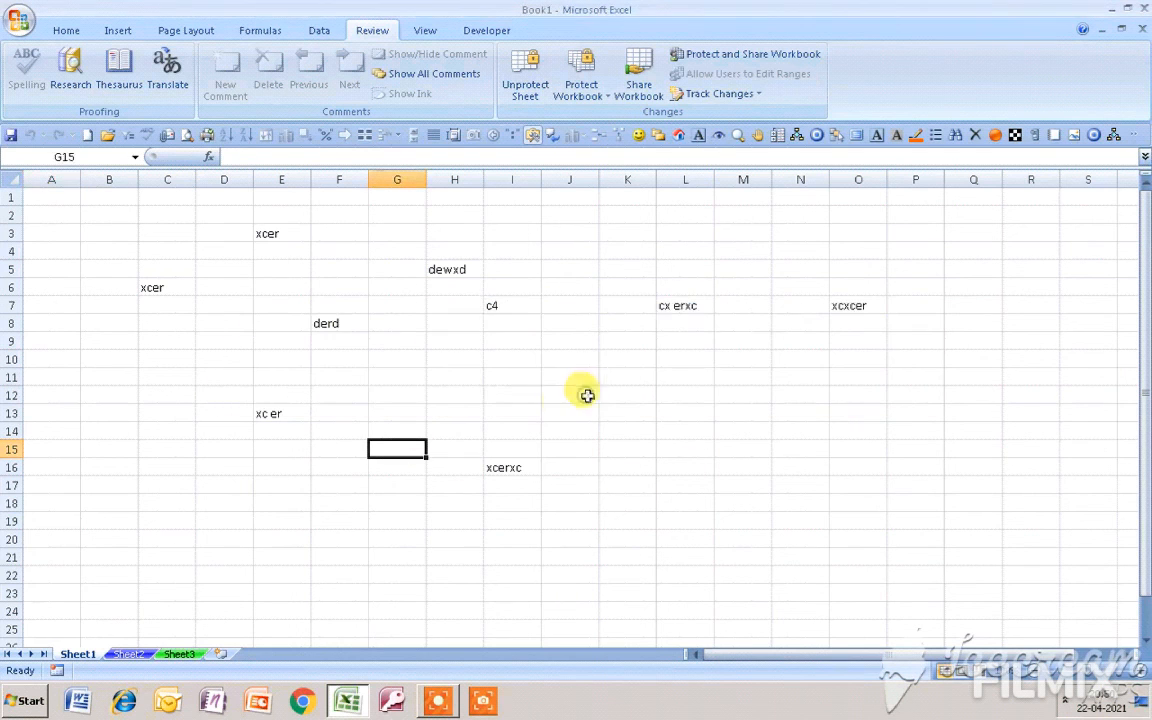
double_click(535, 435)
click(578, 399)
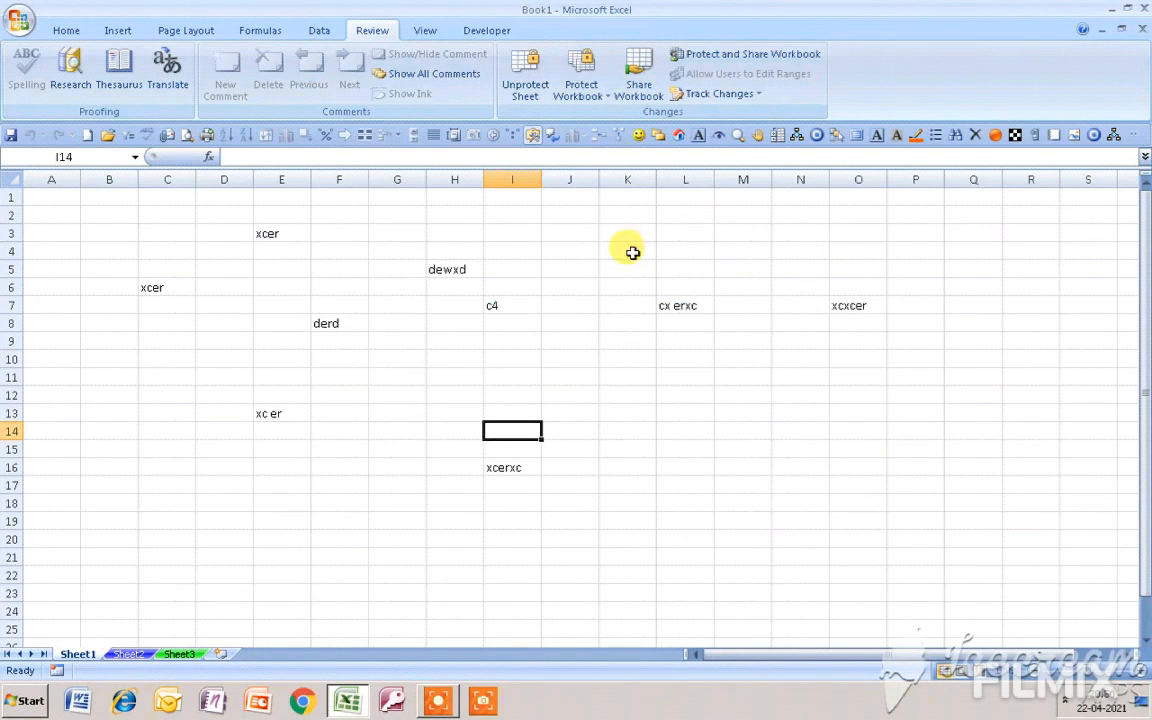
Reopen the Worksheet Controls form, unprotect Sheet1 and close the form
click(1136, 140)
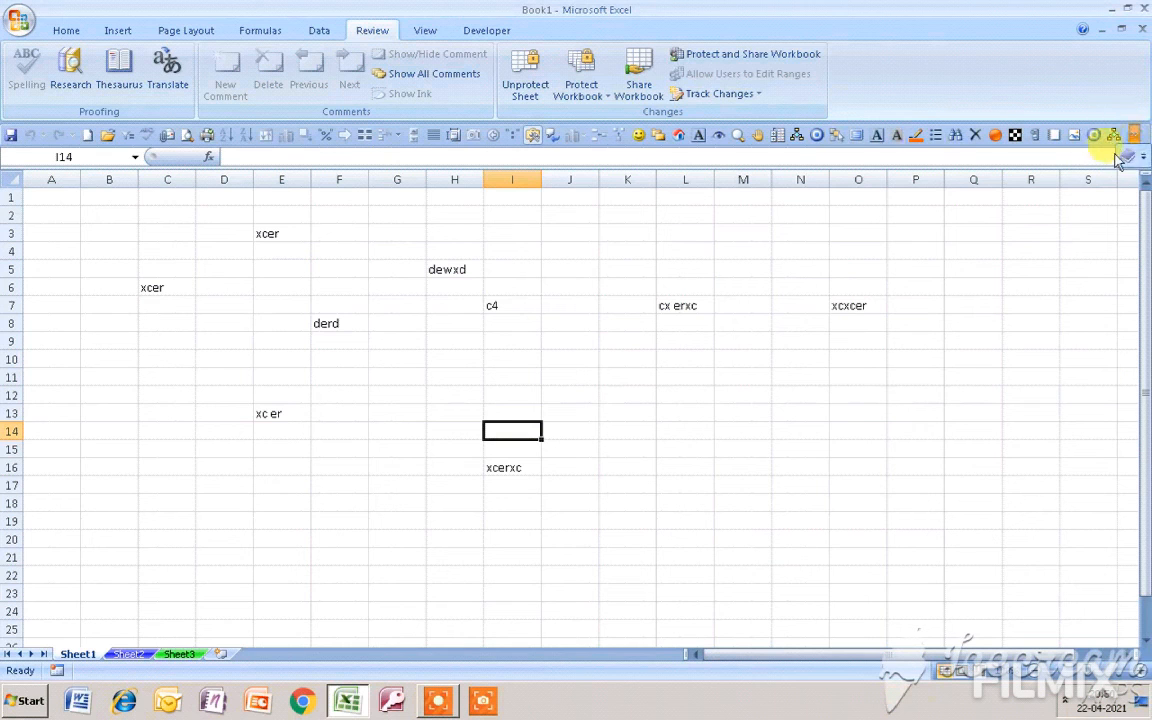
click(1127, 158)
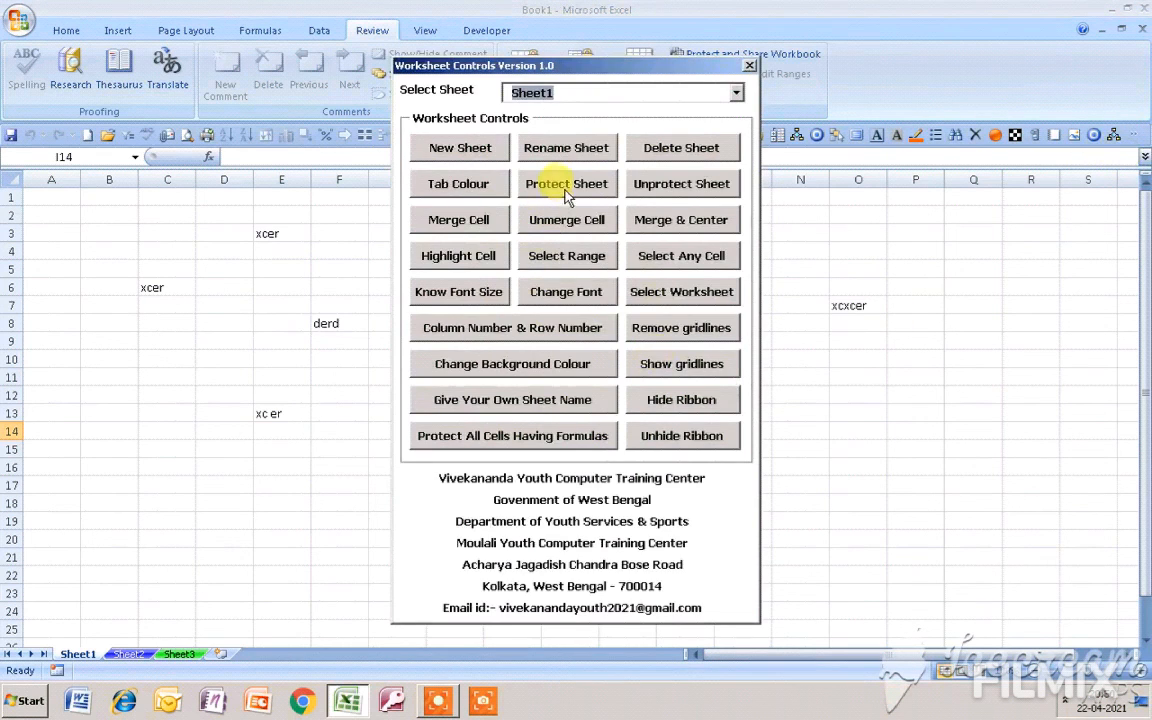
click(683, 188)
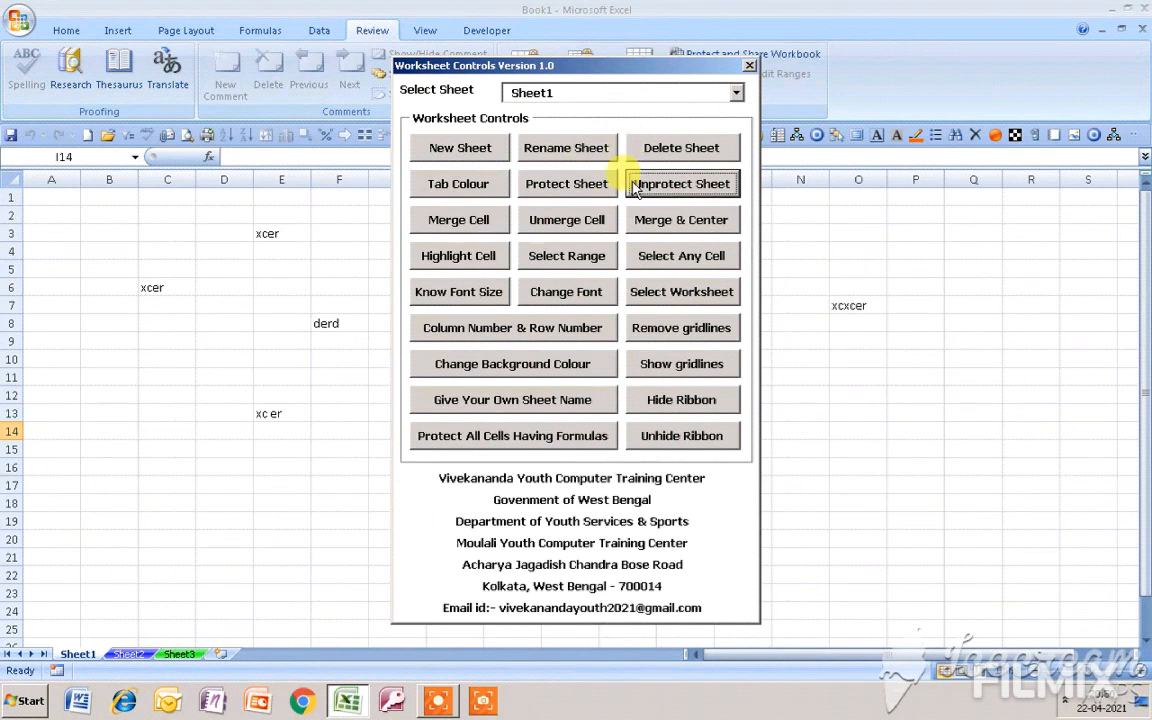
click(749, 65)
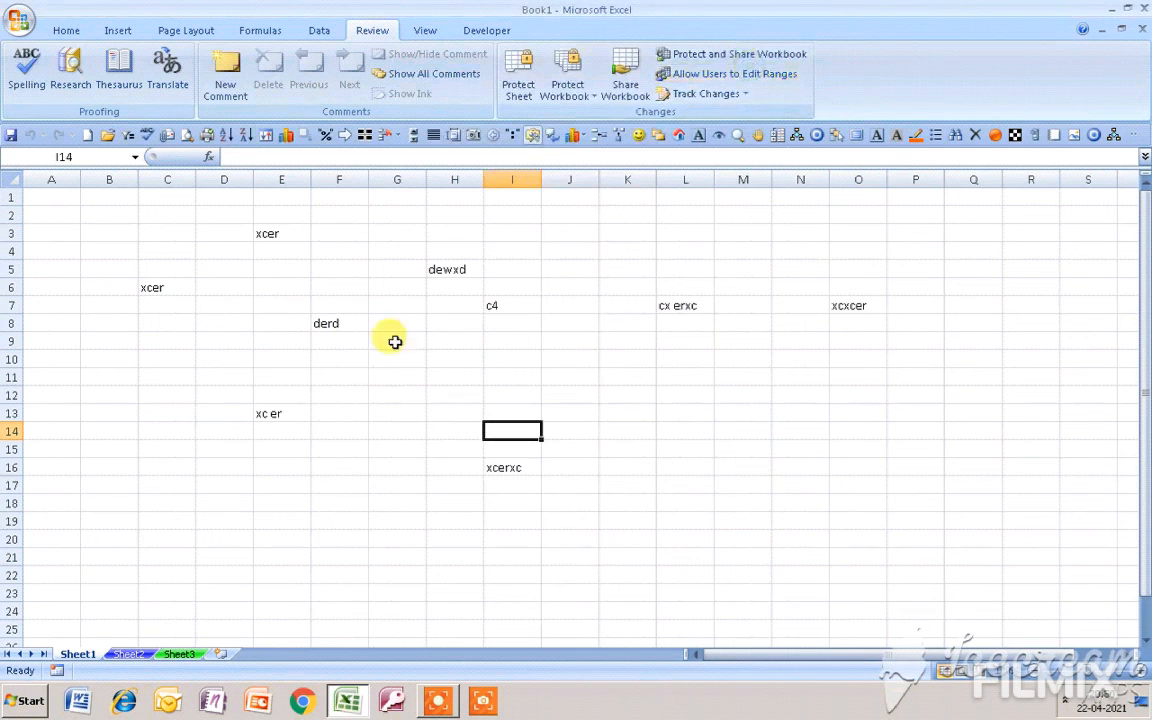
Replace L7 with dd43d, and enter x4 in J14, d43 in J11, 4 in G13 and d4d in M11
click(675, 316)
click(674, 300)
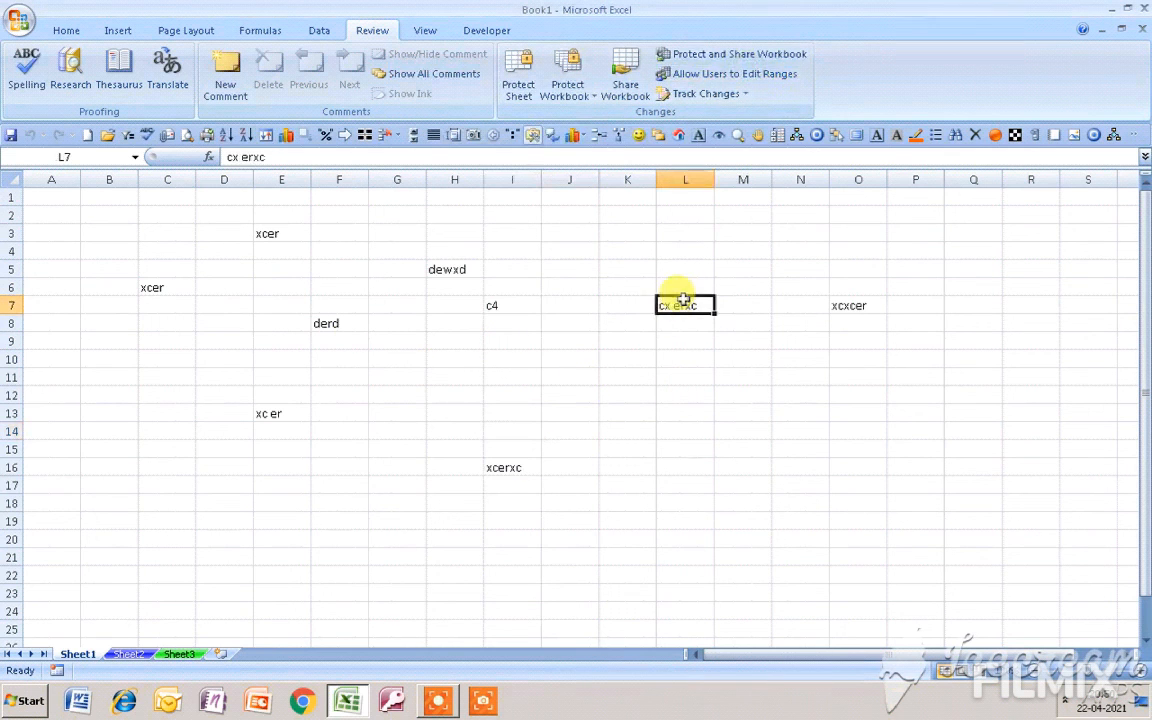
text(dd43d)
click(576, 425)
text(x4)
click(561, 376)
text(d43)
click(404, 410)
text(4)
click(743, 377)
text(d4d)
Enter ddd4ed in E17, d4d in B17, d43d in B9, d4c in M18 and d4 in O13
click(627, 557)
click(262, 486)
text(ddd4ed)
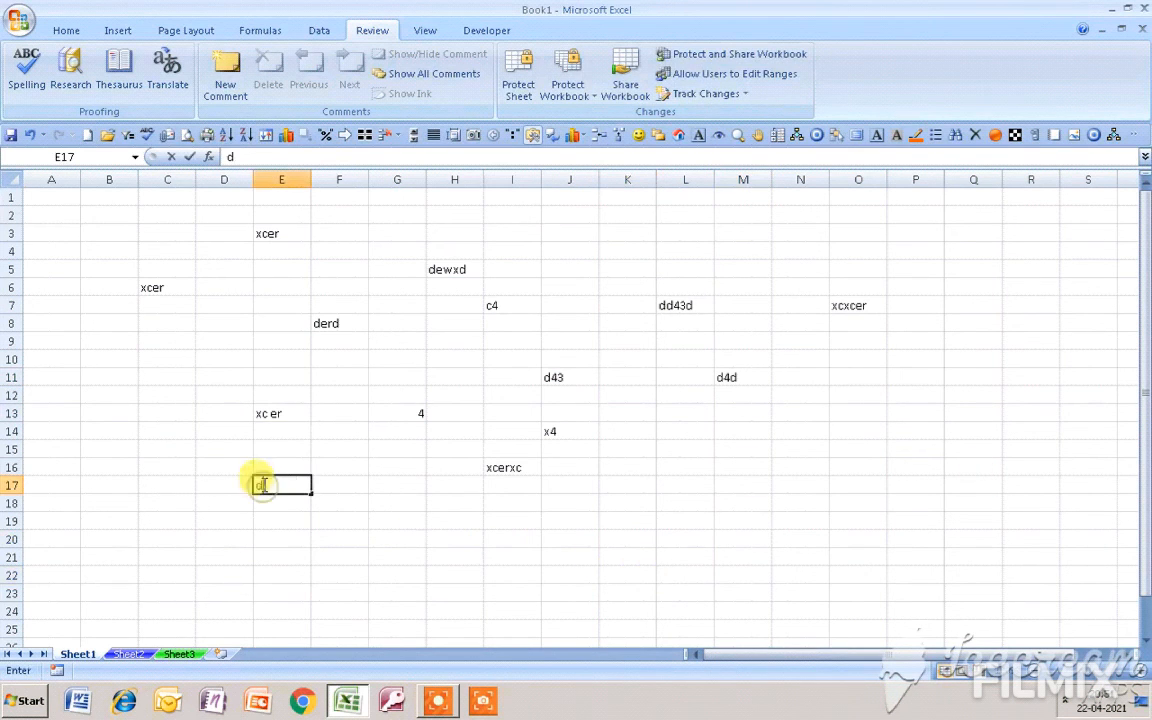
click(89, 484)
text(d4d)
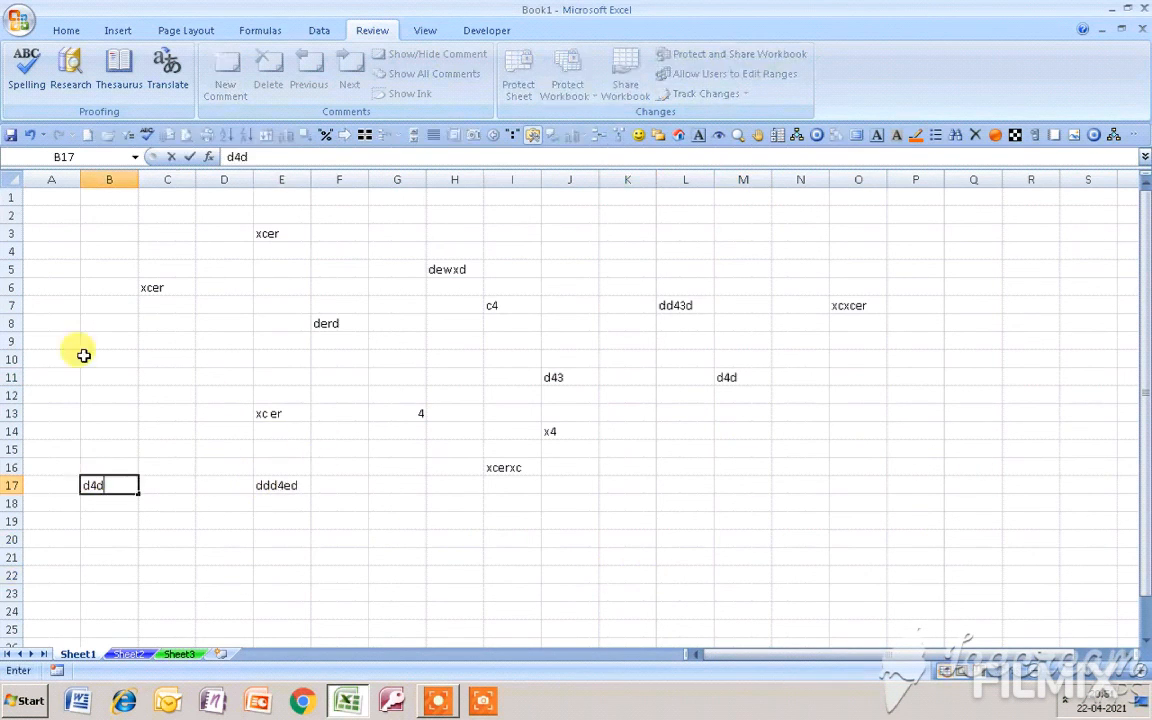
click(90, 341)
text(d43d)
click(762, 500)
text(d4c)
click(877, 412)
text(d4)
click(1018, 342)
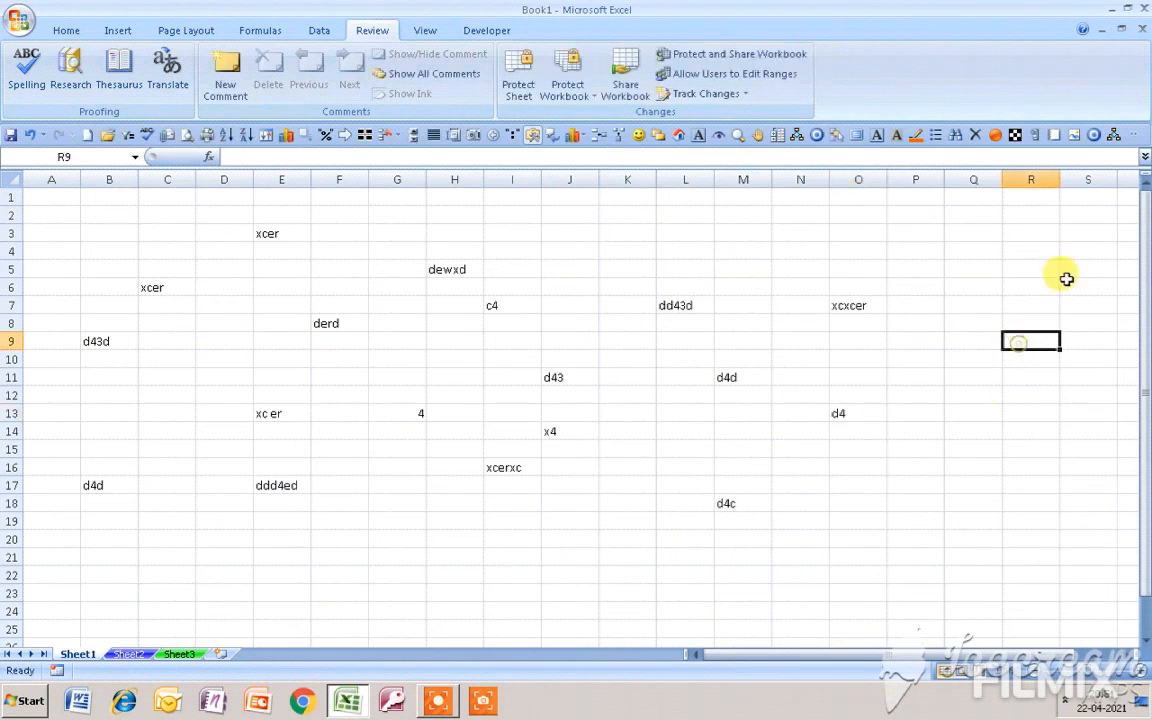
Reopen the Worksheet Controls form and use Select Range on cells P10:R18 of Sheet1
click(1135, 138)
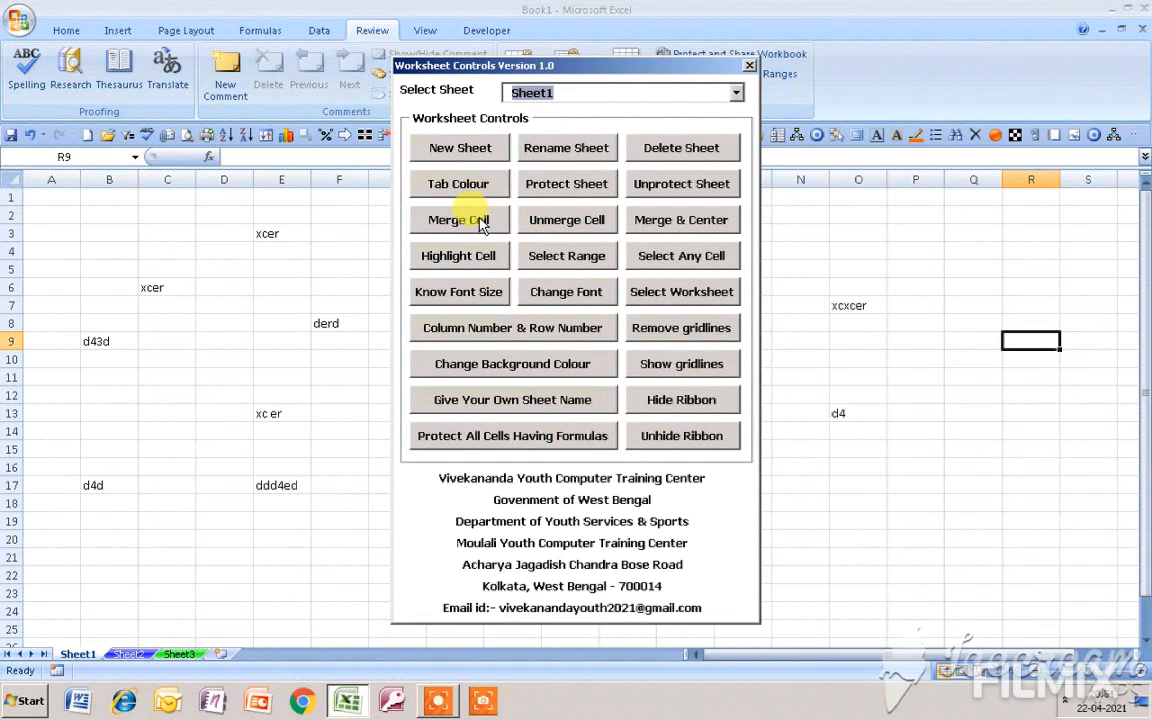
click(659, 143)
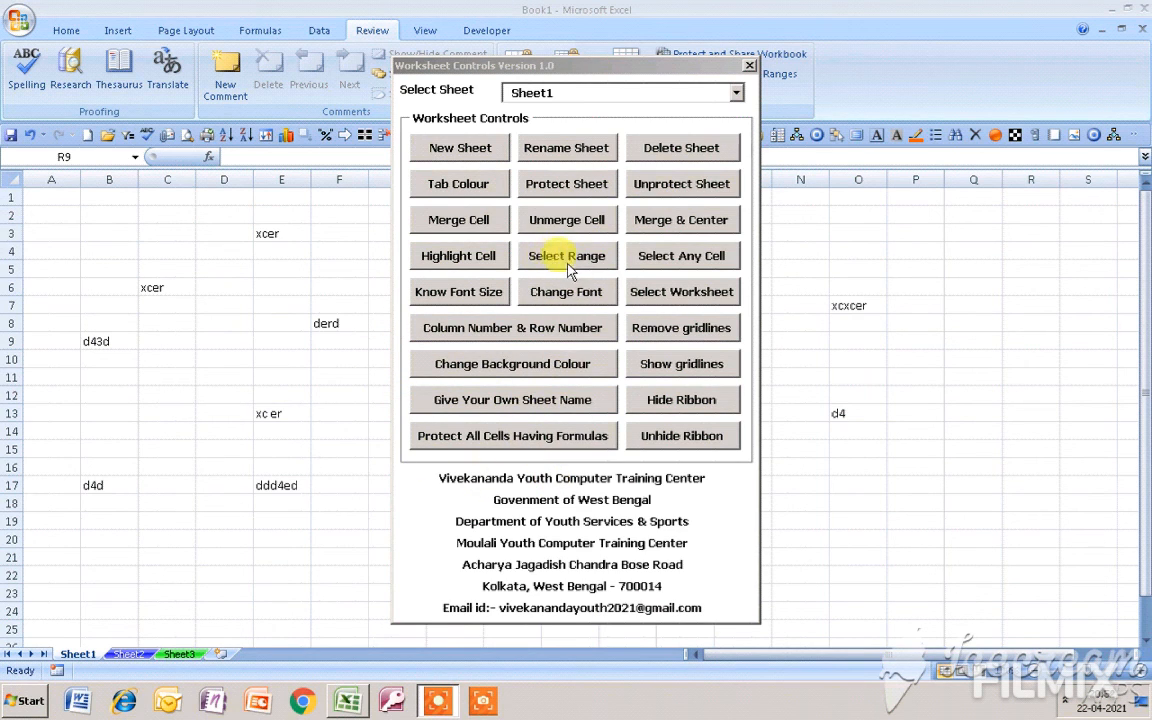
click(562, 258)
drag(329, 257, 300, 211)
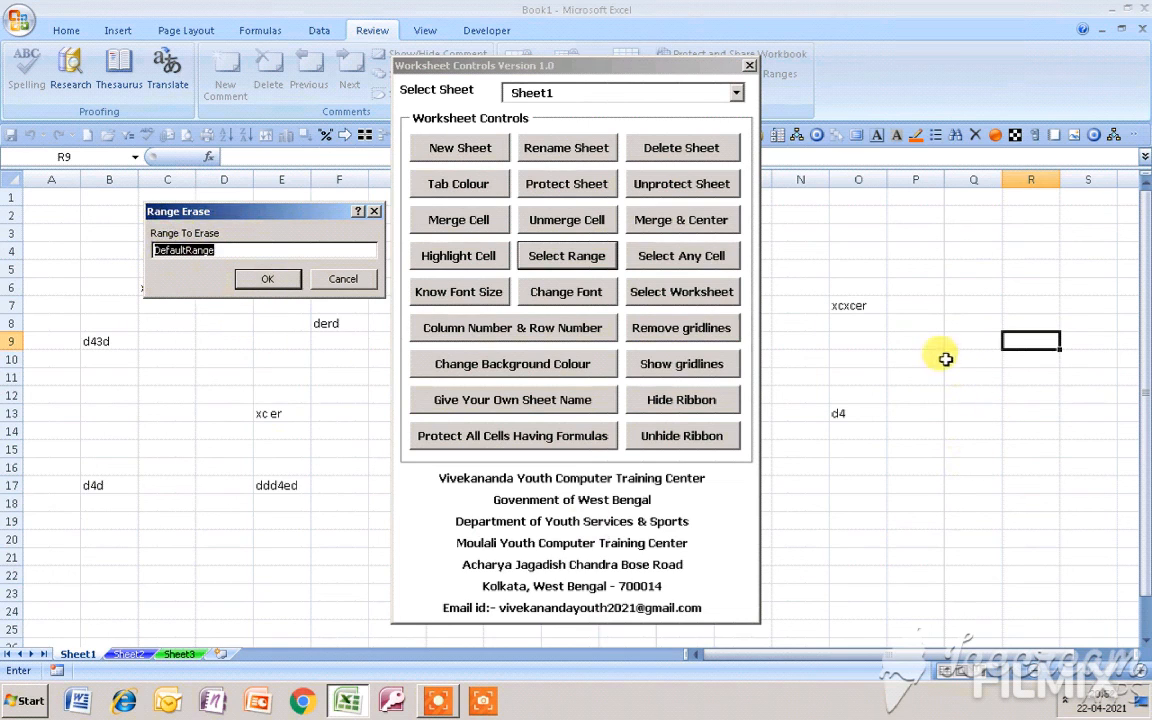
mouse_move(918, 358)
mouse_down()
mouse_move(960, 378)
mouse_move(1035, 497)
mouse_move(1054, 505)
mouse_up()
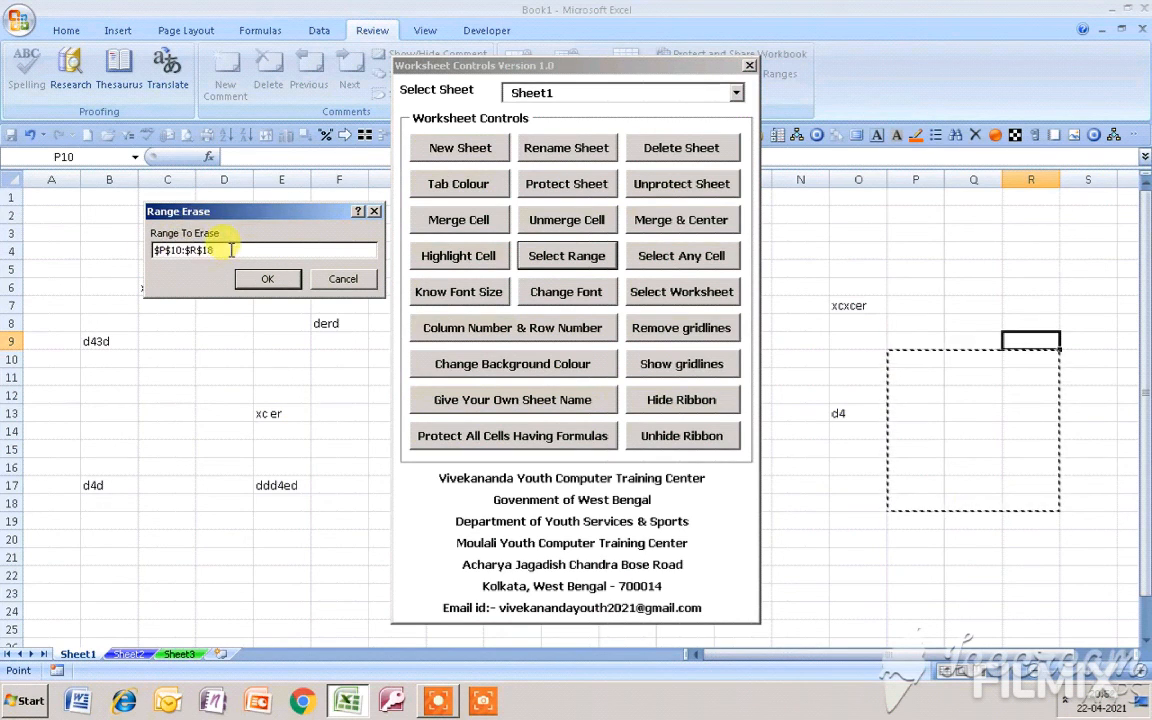
click(268, 280)
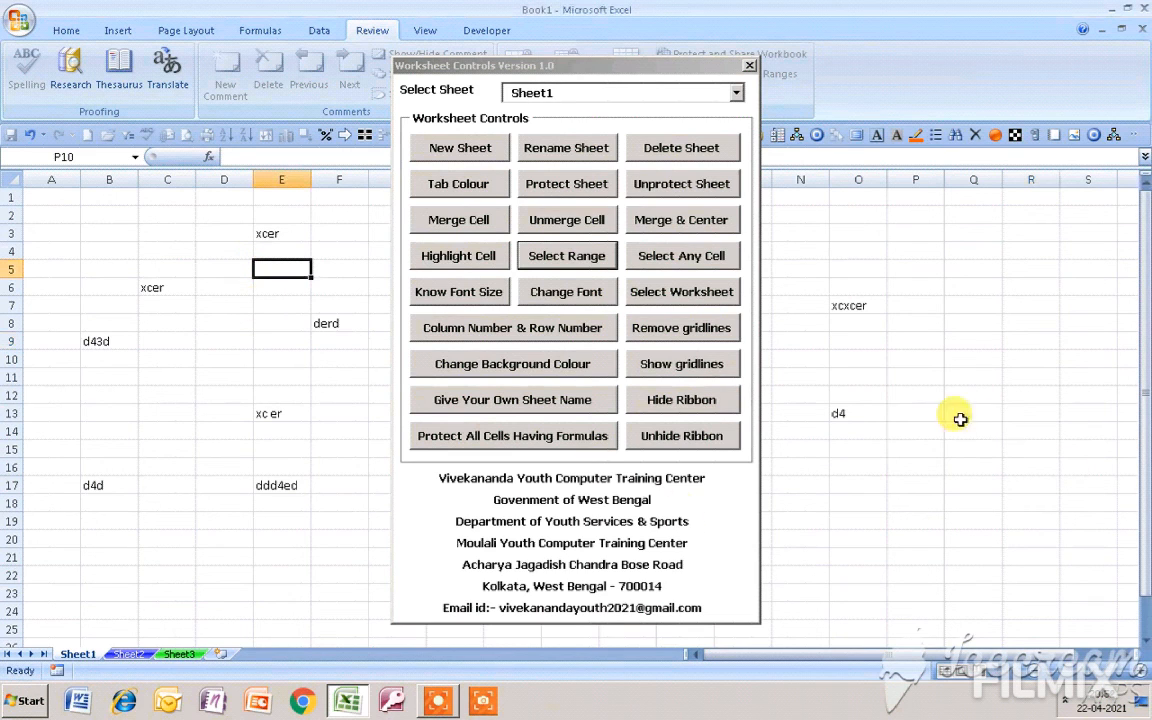
Use Select Range again to select cells P9:R18 on Sheet1
click(567, 256)
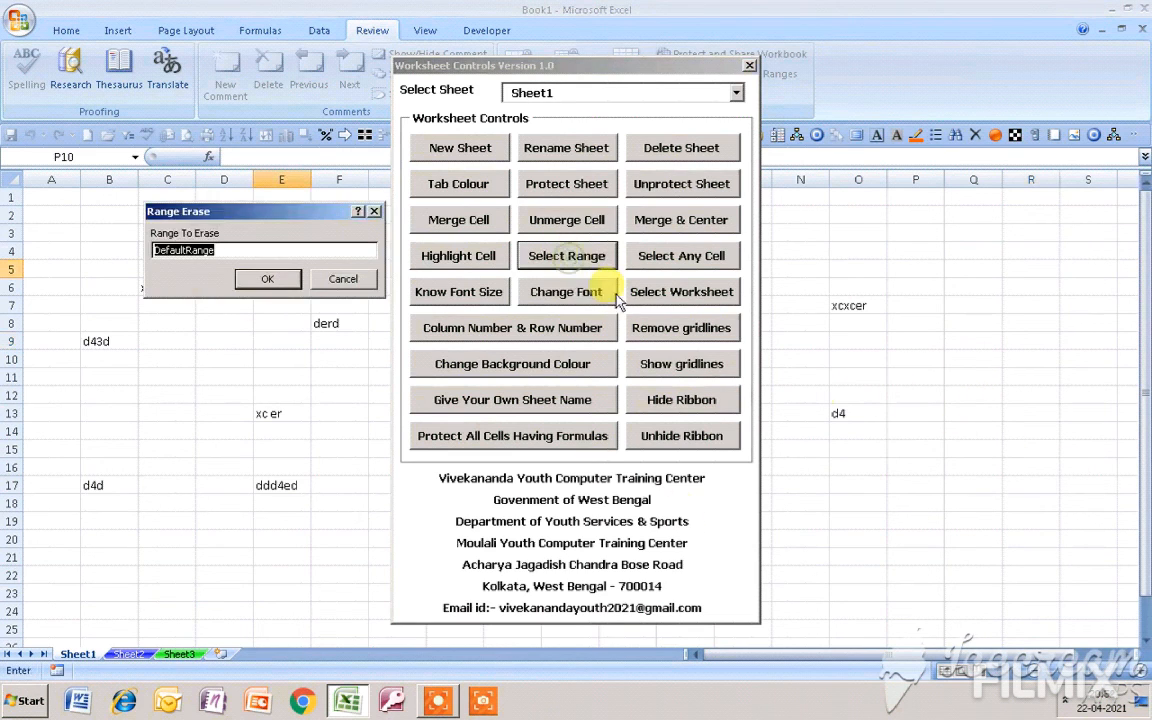
mouse_move(915, 340)
mouse_down()
mouse_move(944, 424)
mouse_move(1032, 496)
mouse_up()
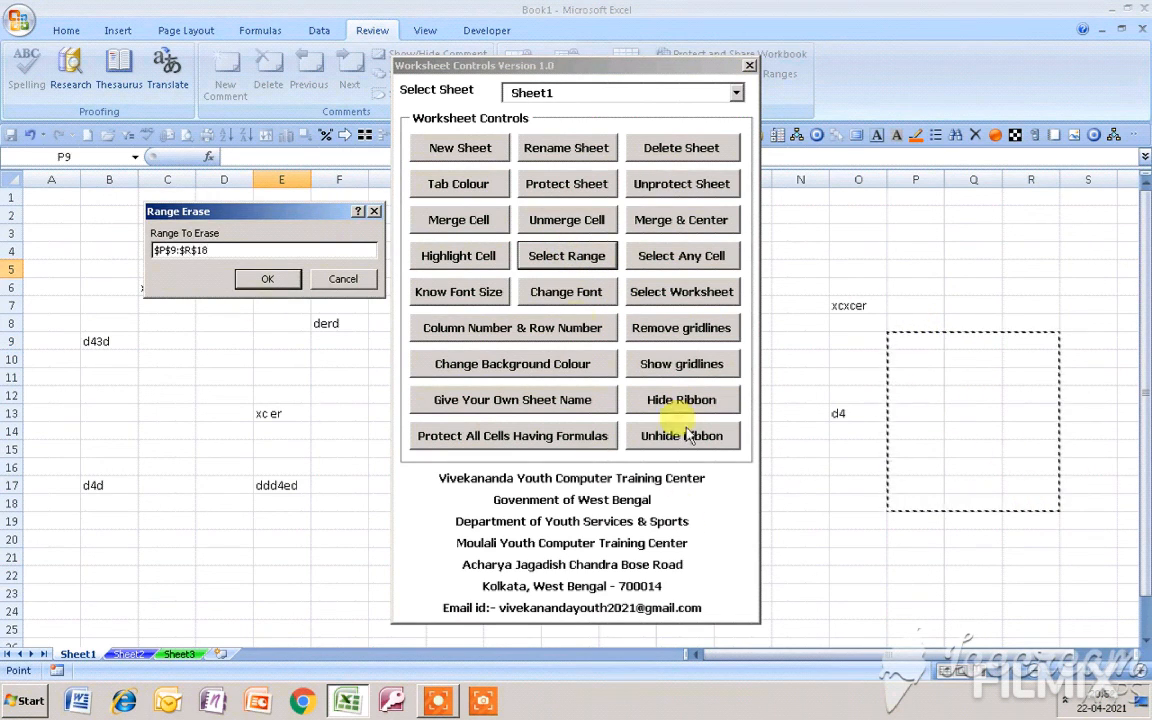
click(268, 279)
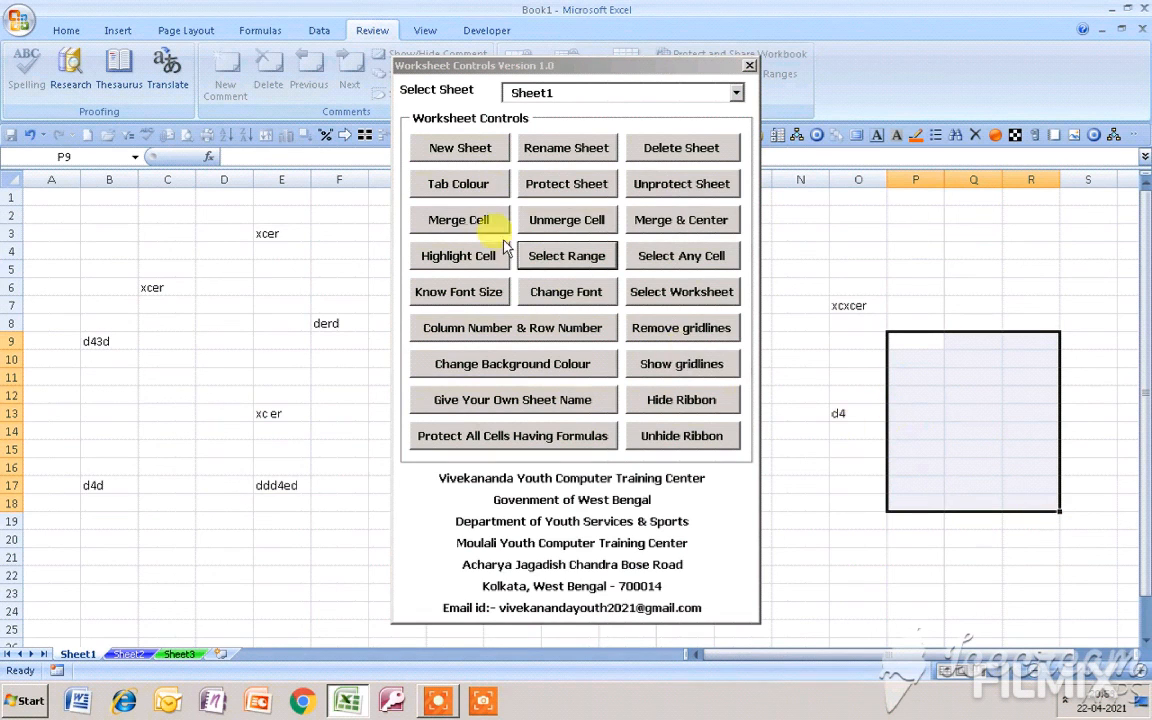
Merge and unmerge the selected range P9:R18, finishing with Merge & Center applied
click(478, 222)
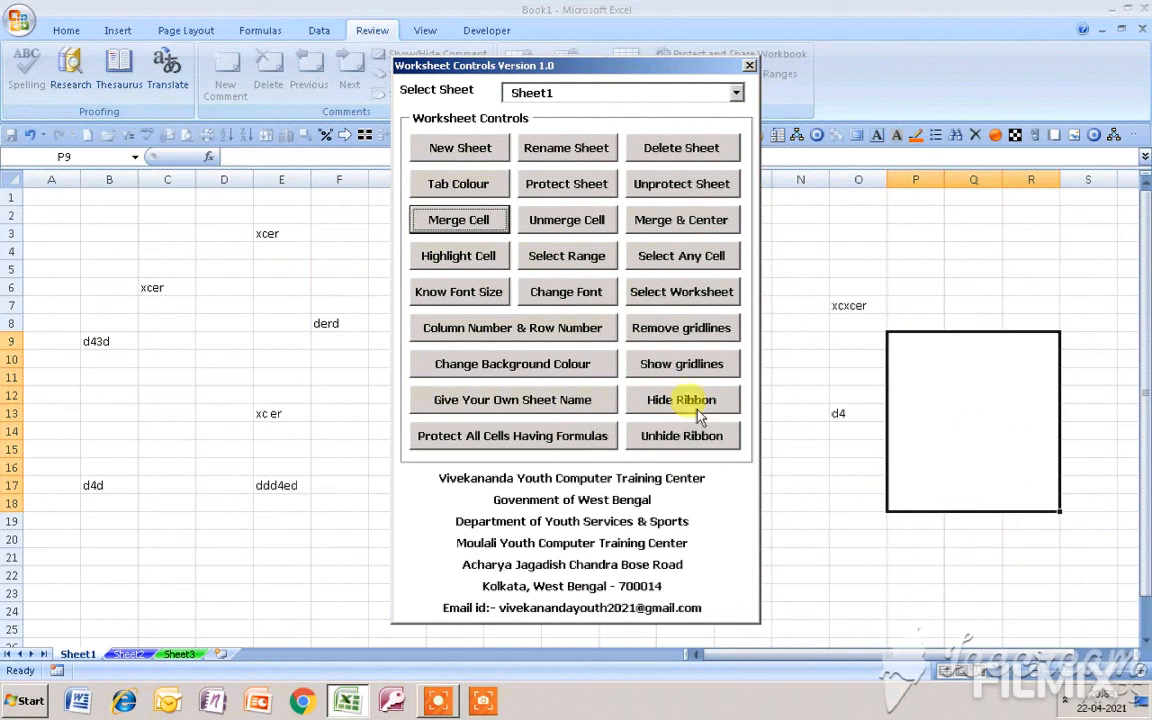
click(570, 220)
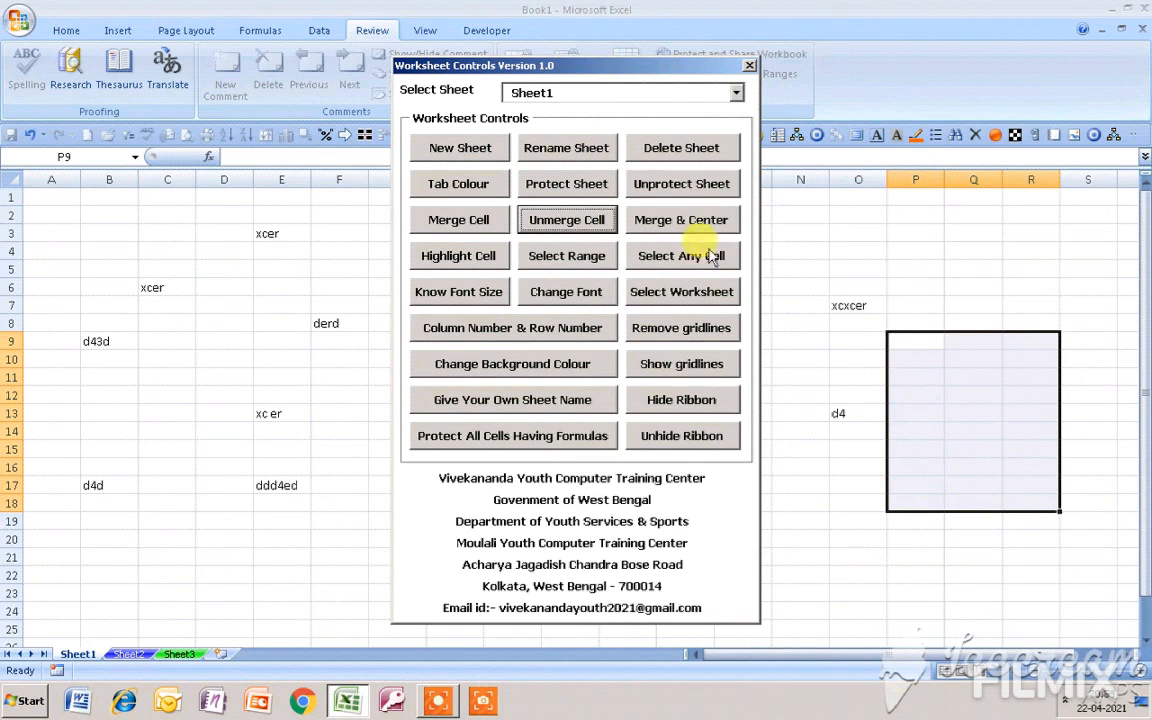
click(722, 222)
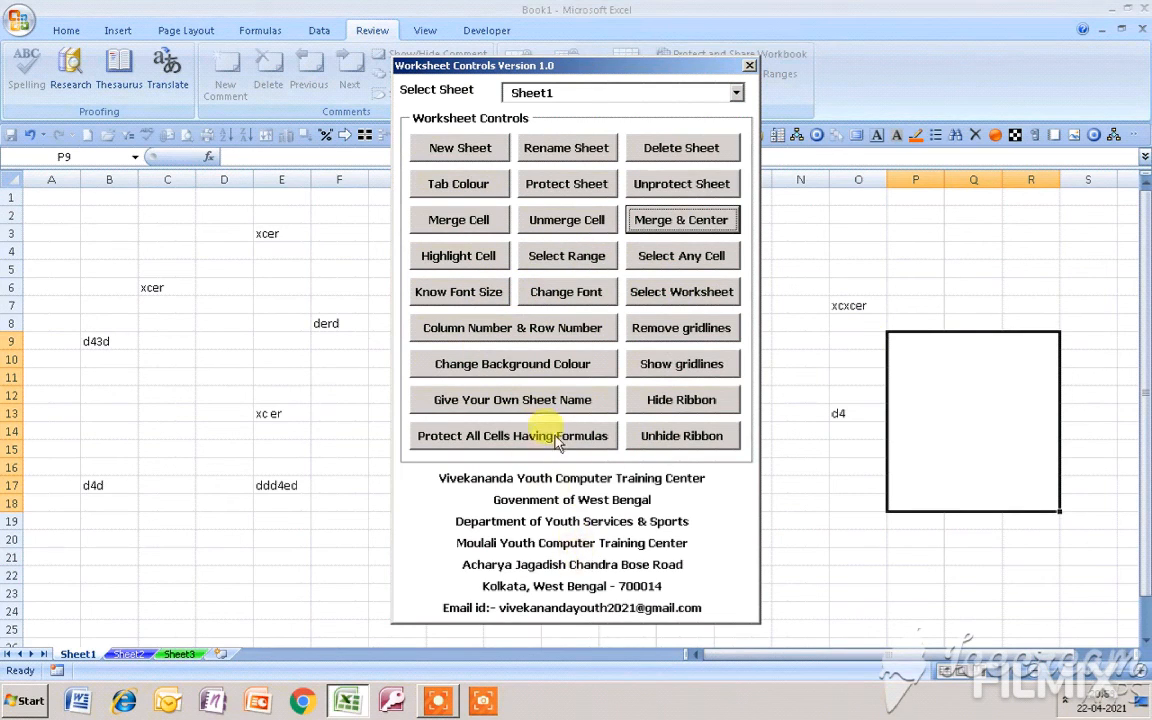
Highlight cells C22 and E22 of Sheet1 in yellow with the Highlight Cell command
click(466, 257)
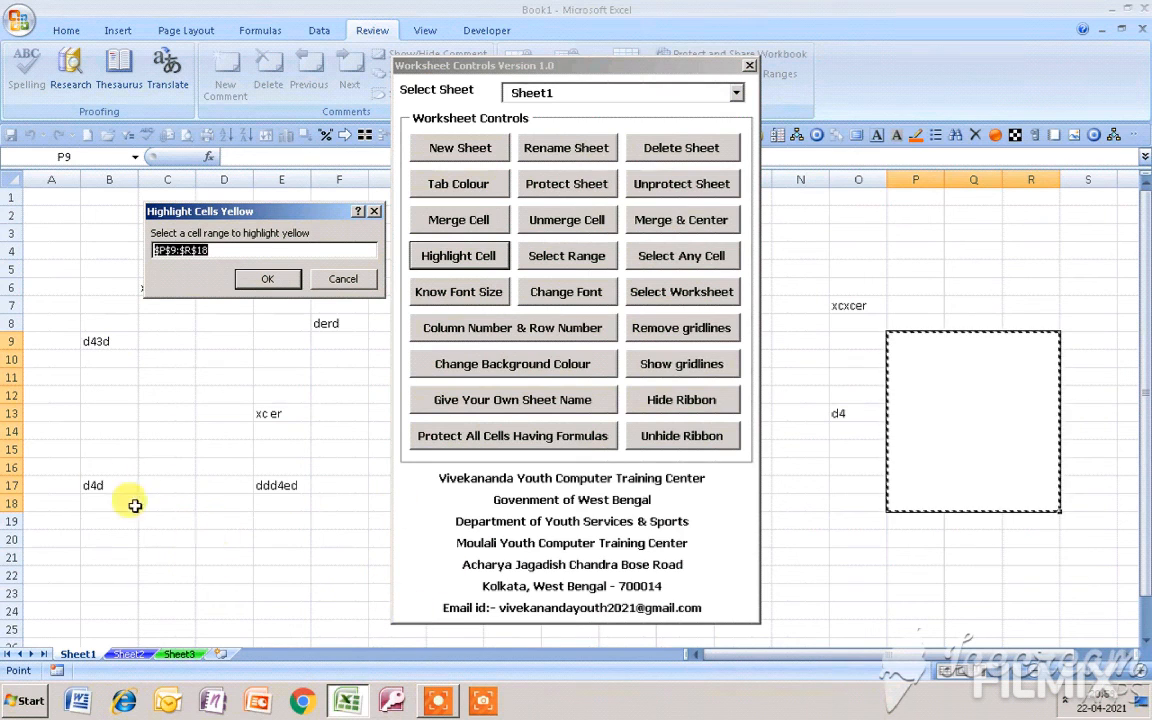
click(176, 575)
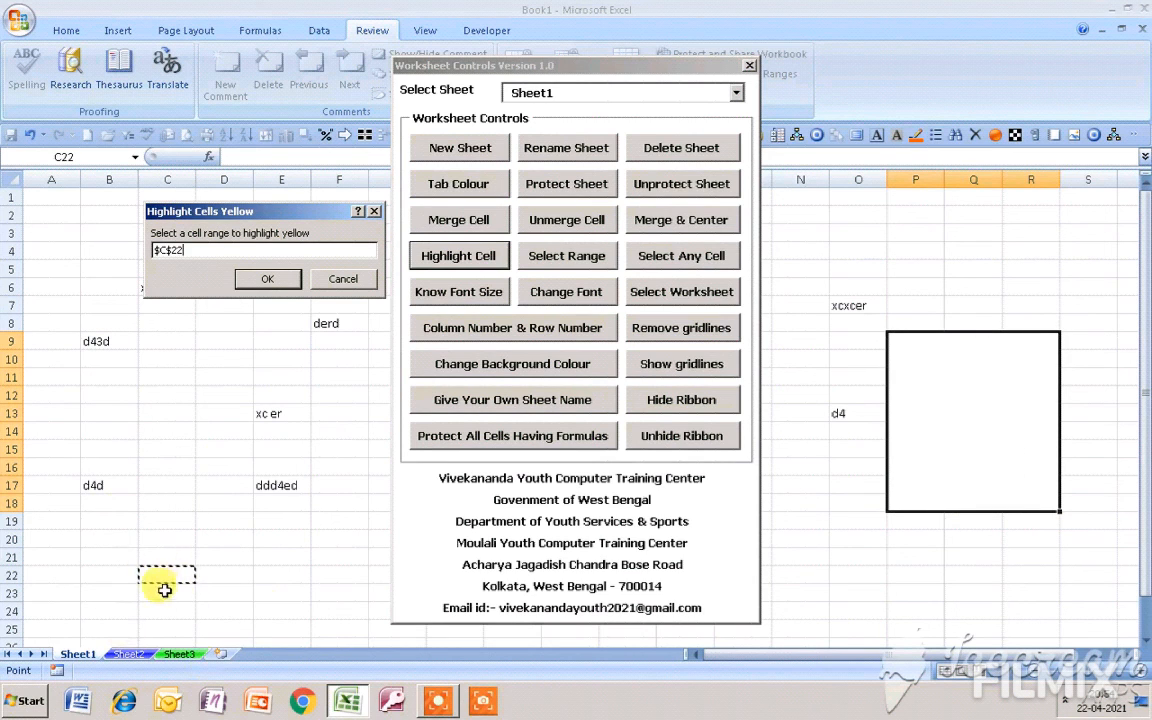
click(285, 278)
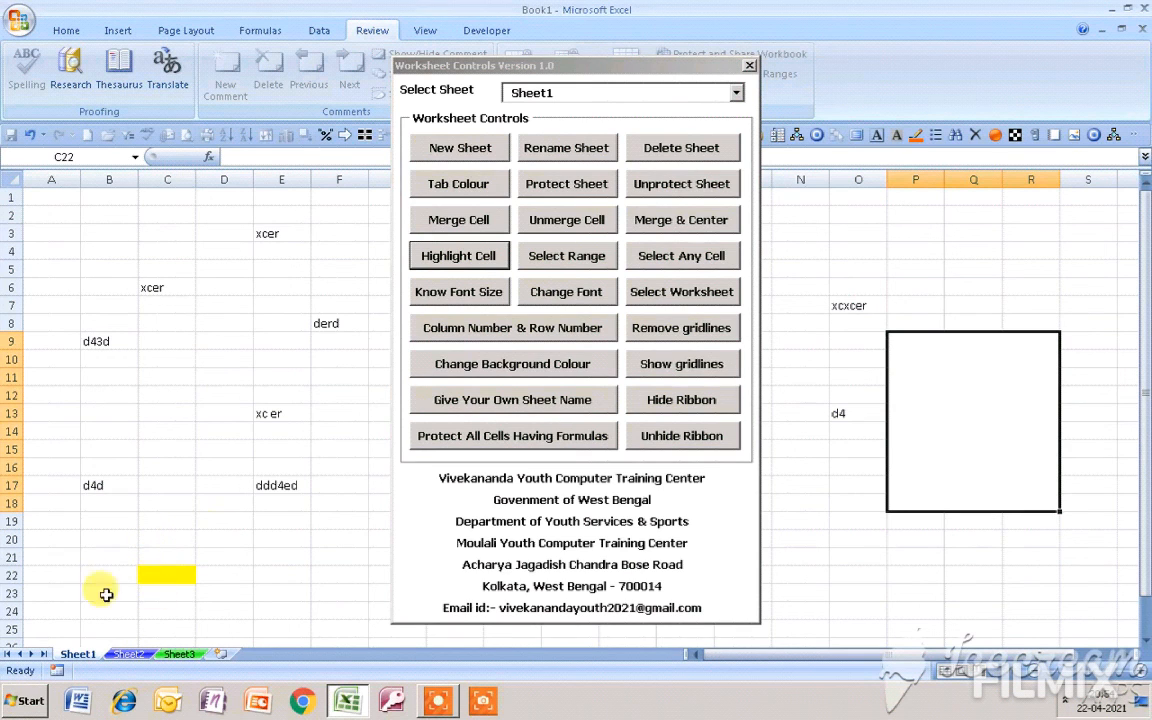
click(474, 252)
click(256, 572)
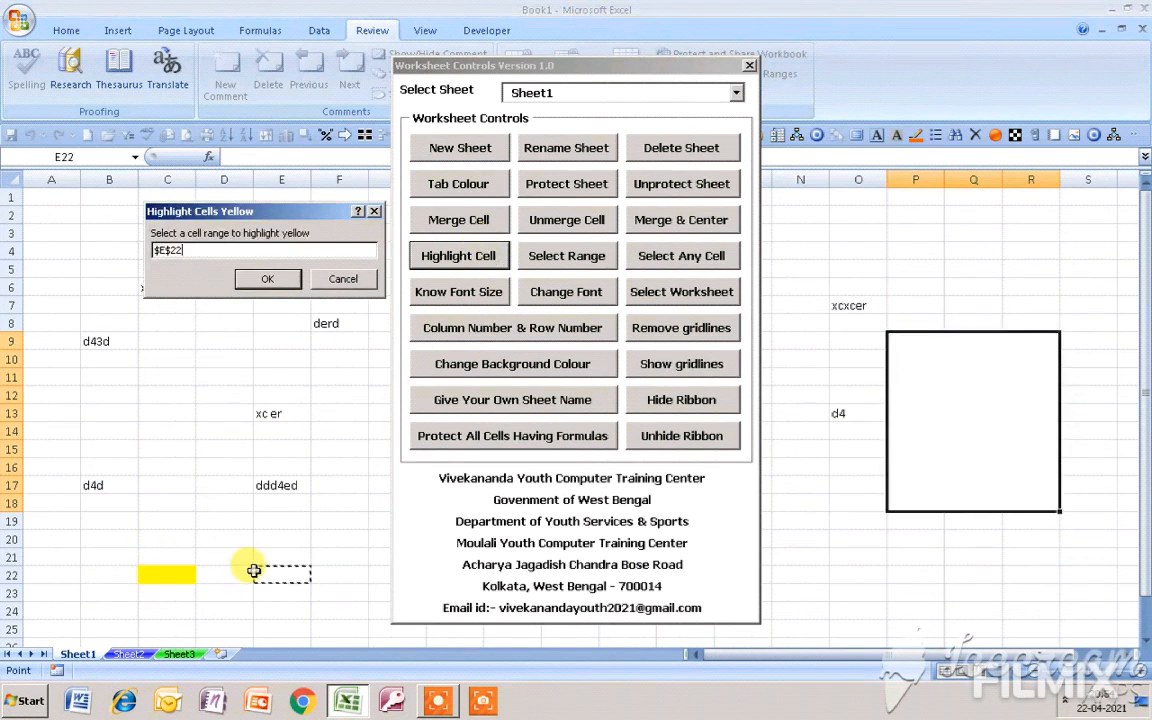
click(267, 278)
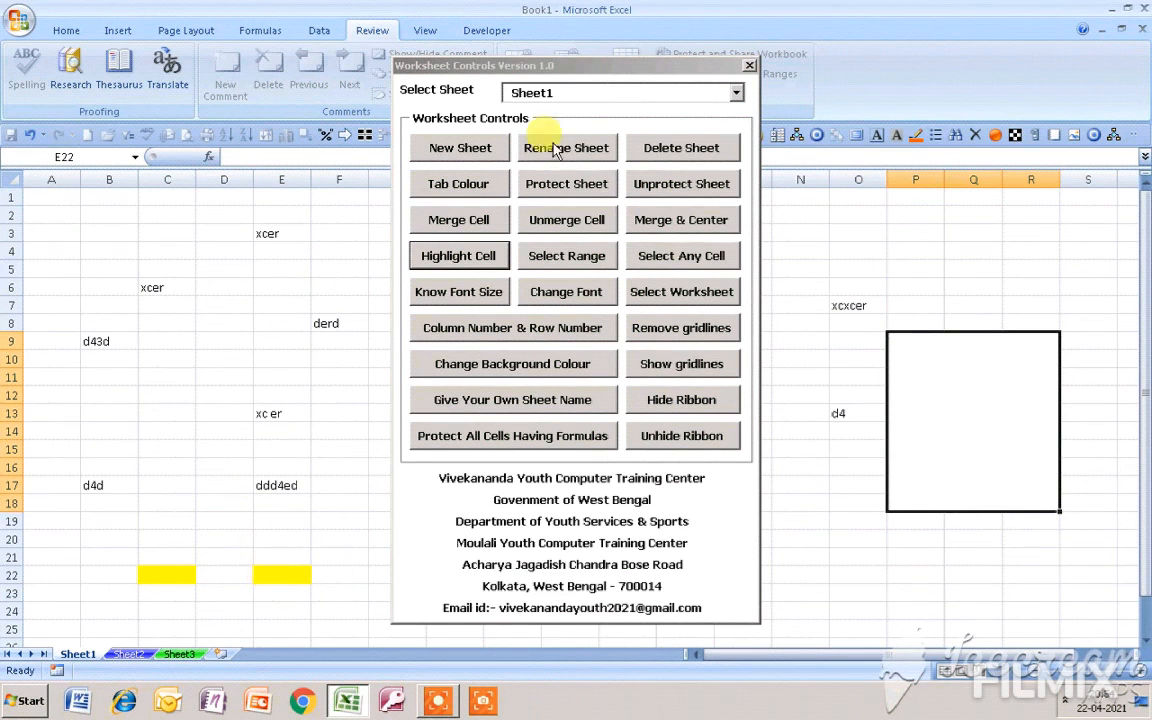
Switch the form to Sheet2 and highlight cell D11 in yellow
click(591, 92)
click(598, 125)
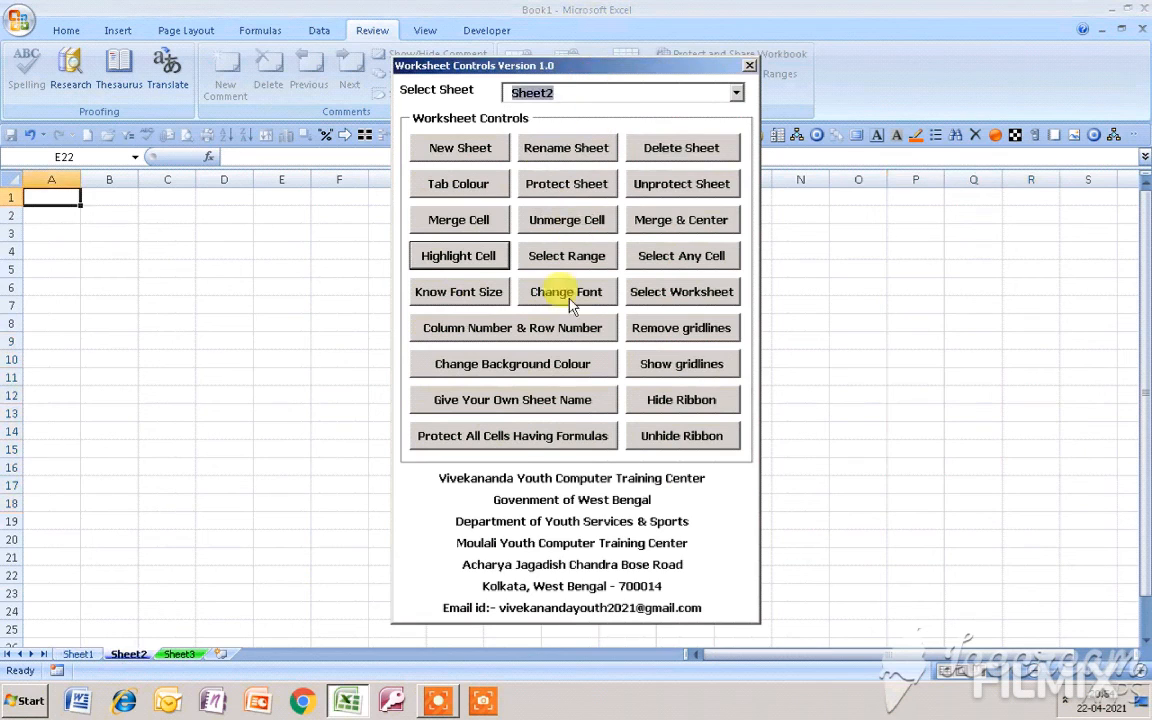
click(459, 256)
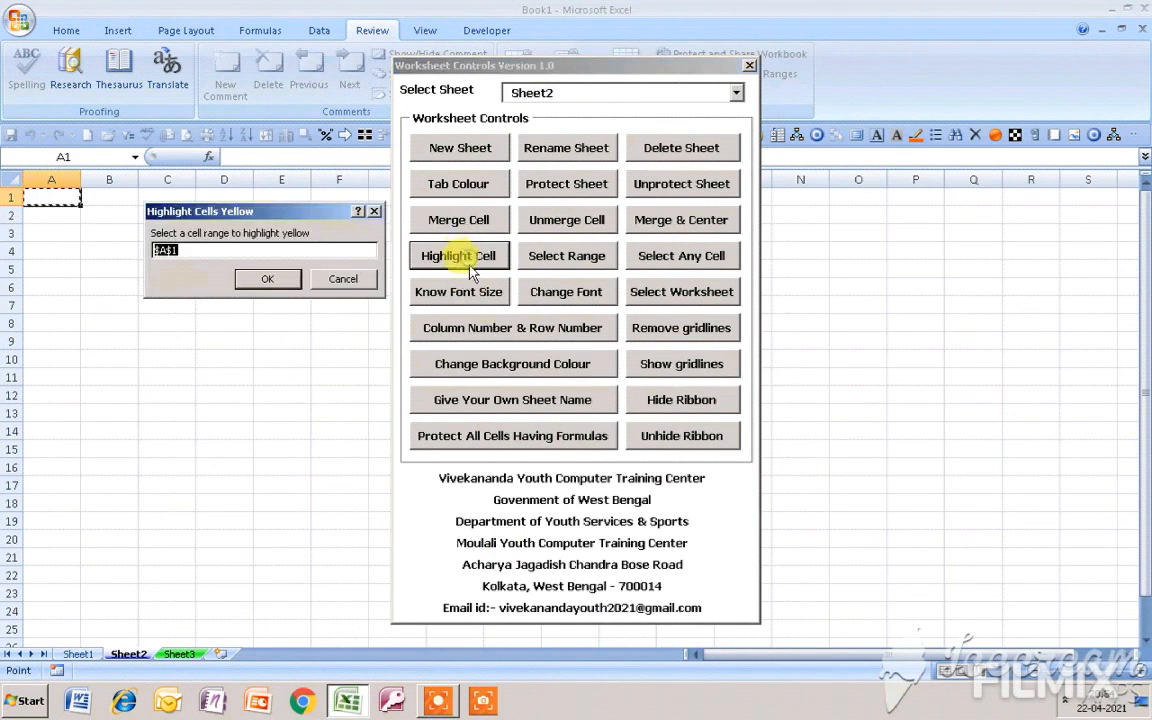
click(228, 376)
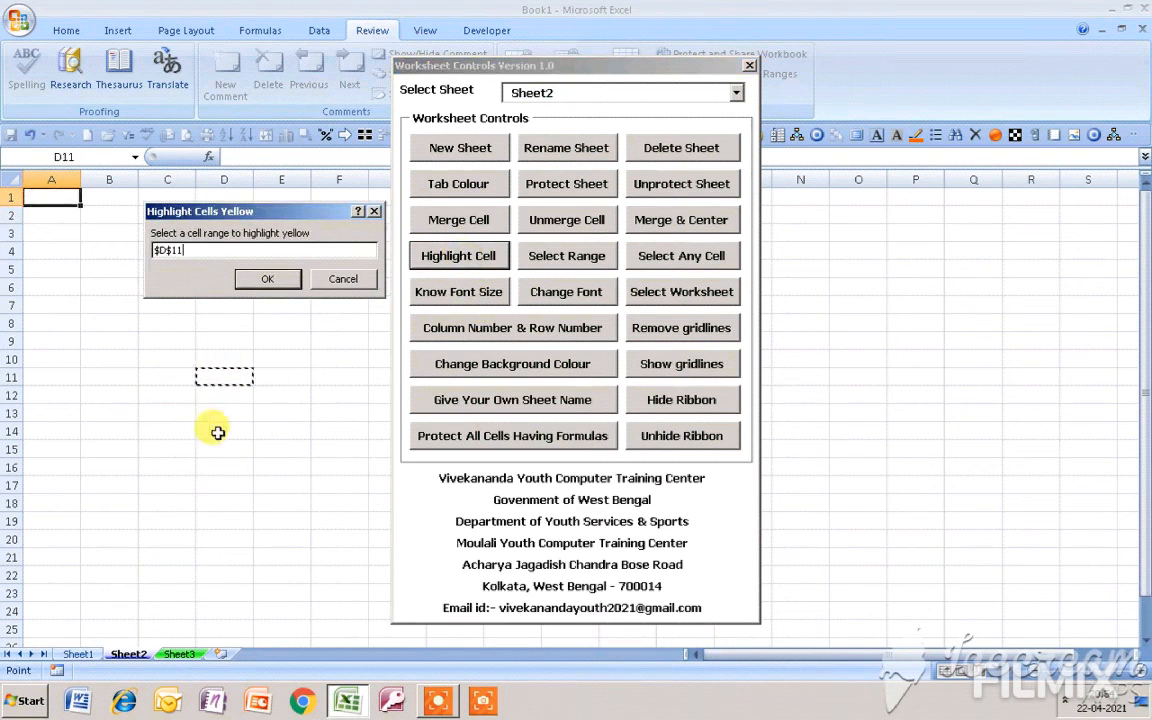
click(267, 280)
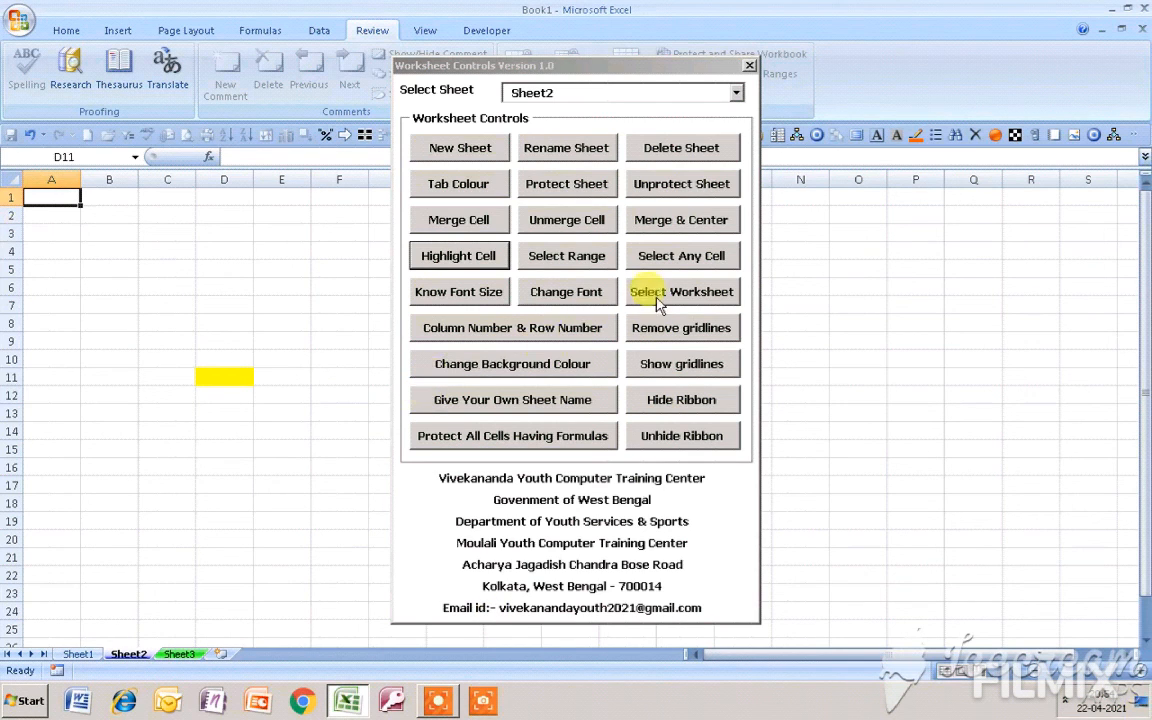
Leave Select Any Cell and the form, select D5 and A1 directly on Sheet2, and reopen the form
click(700, 258)
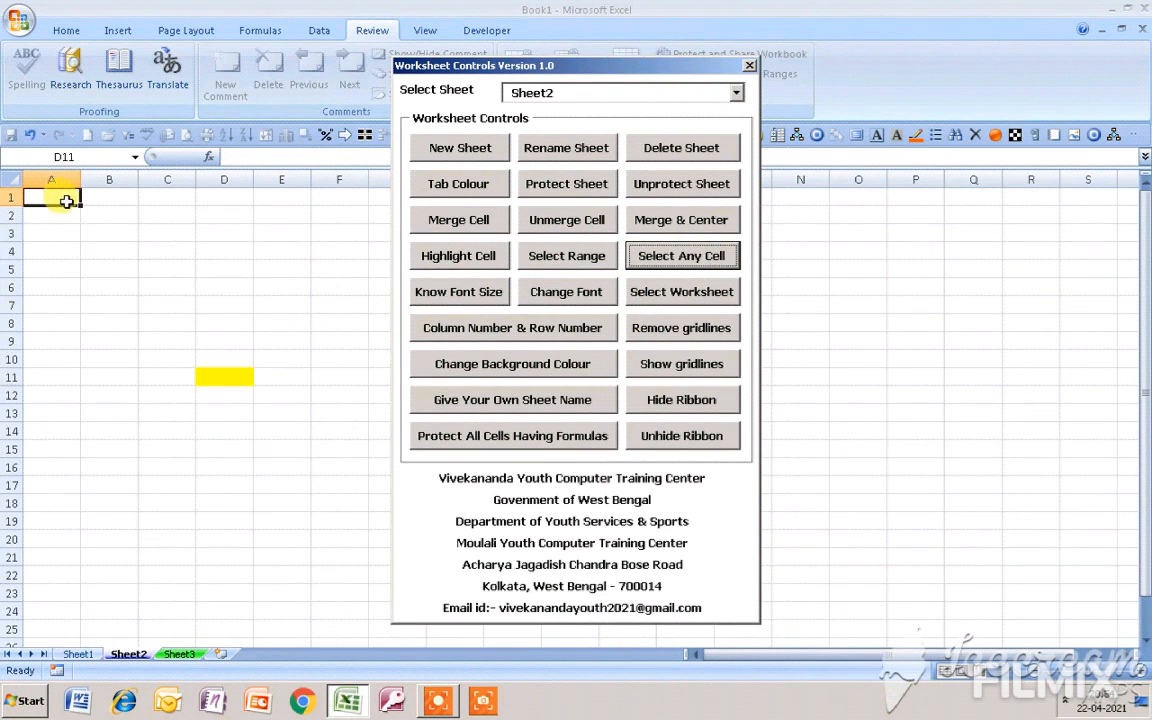
click(749, 62)
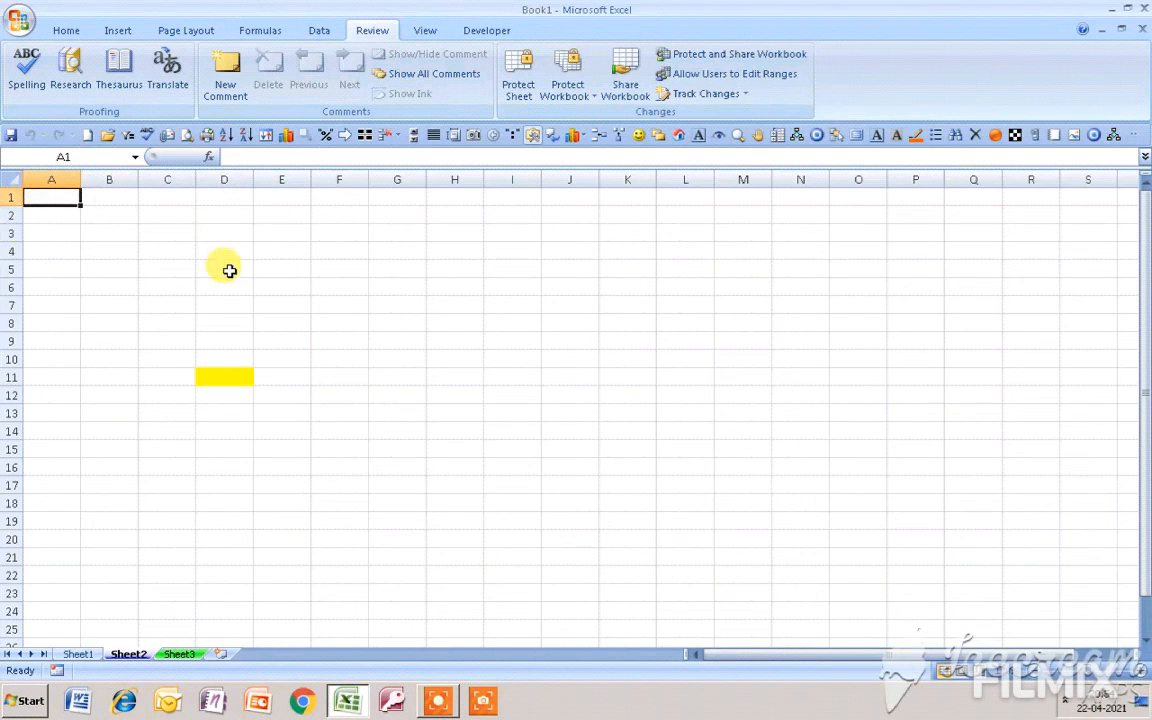
click(229, 271)
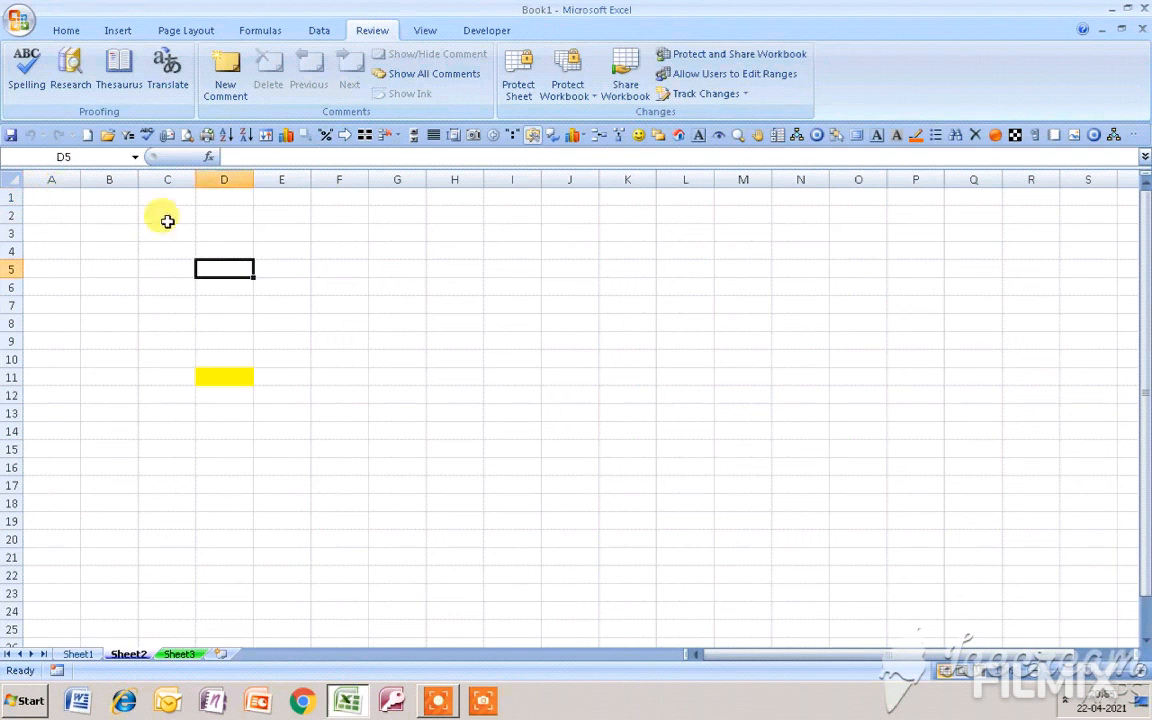
click(66, 200)
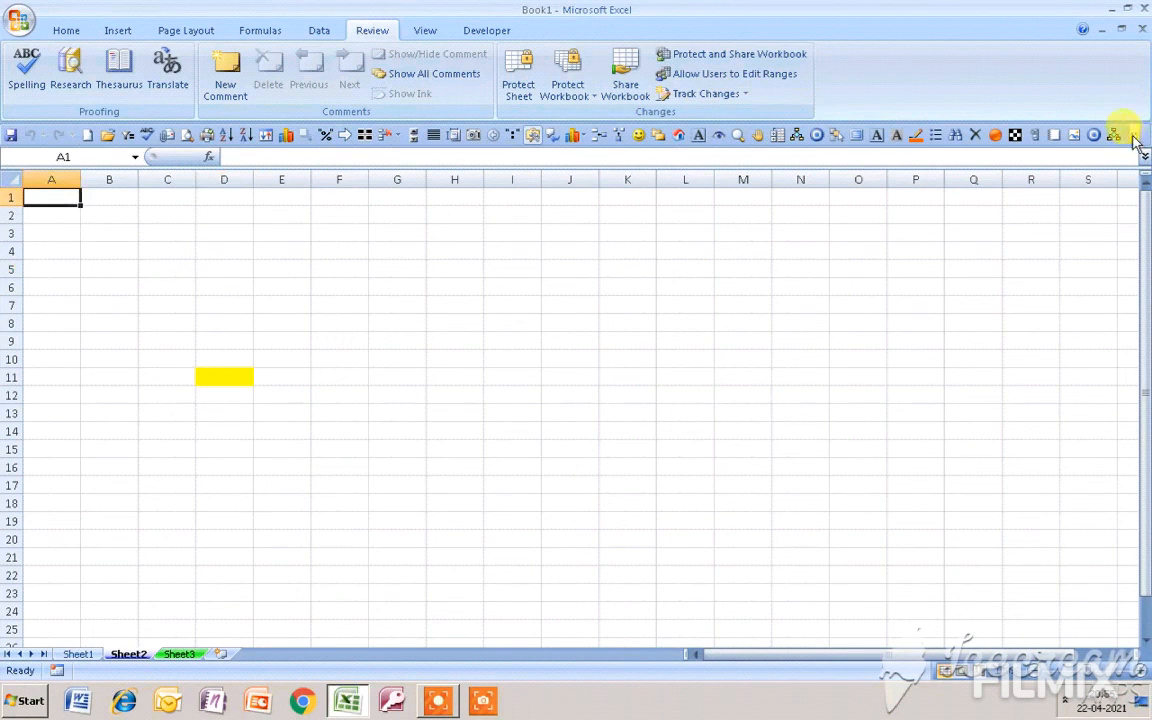
click(1014, 135)
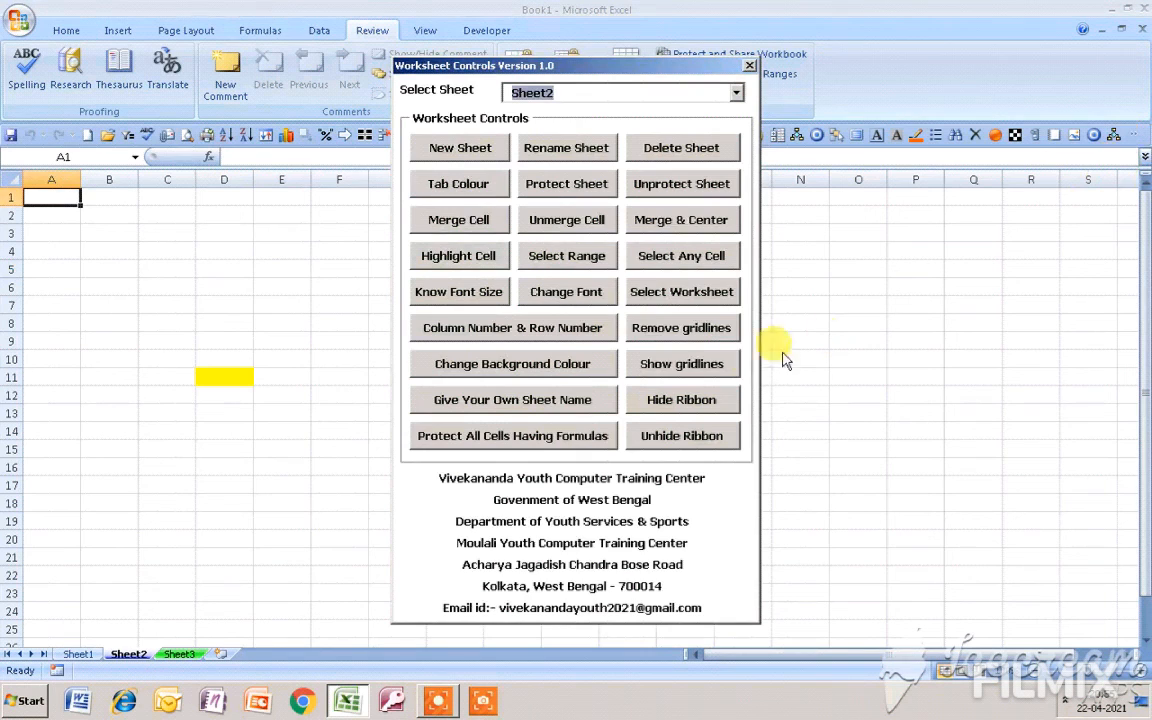
Use Select Any Cell with the reference d5, moving the input dialog down clear of that cell
click(669, 259)
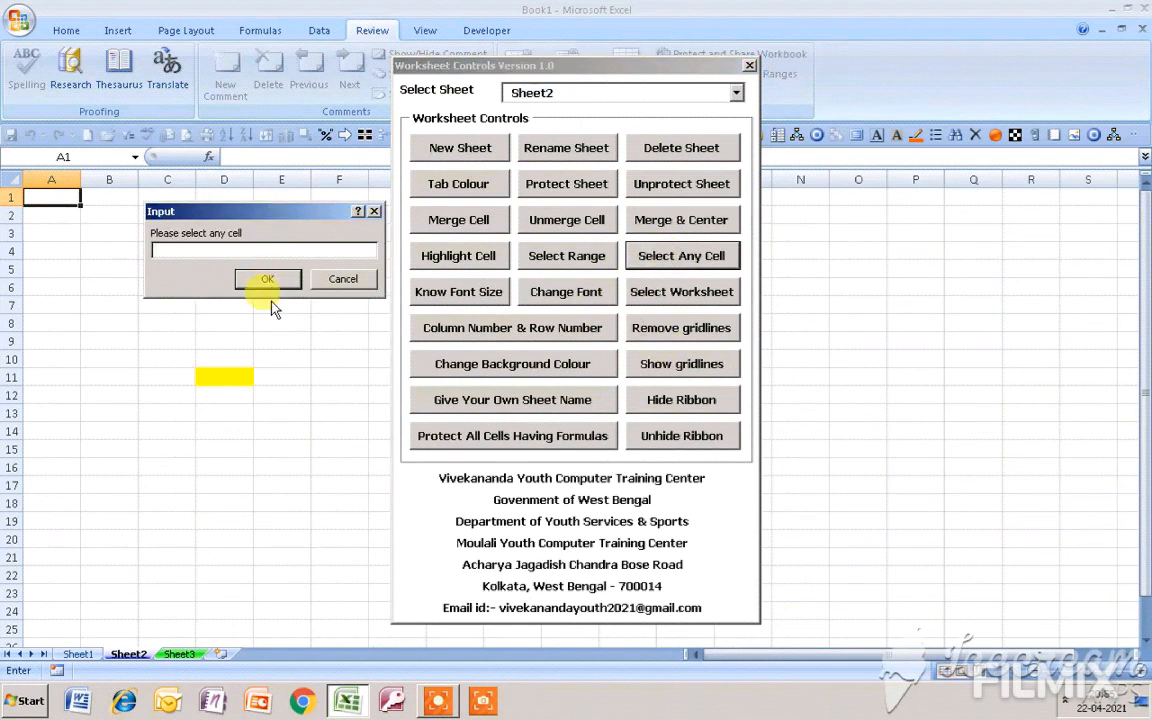
drag(161, 211, 160, 298)
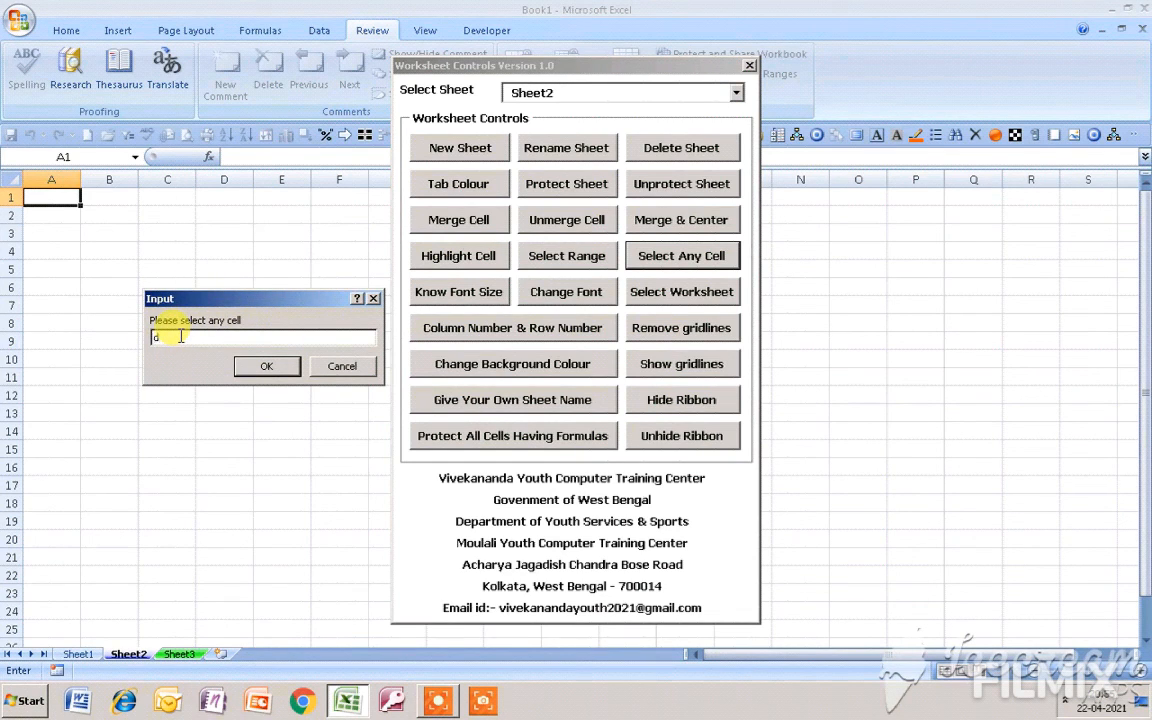
drag(321, 302, 316, 424)
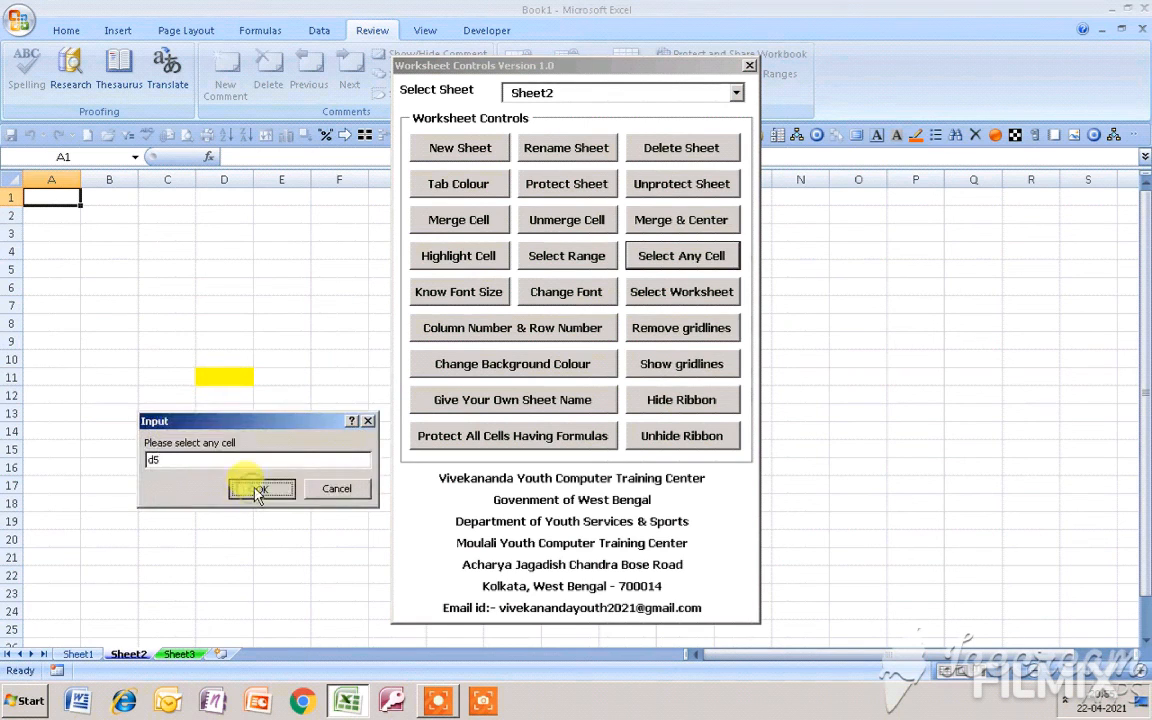
click(257, 490)
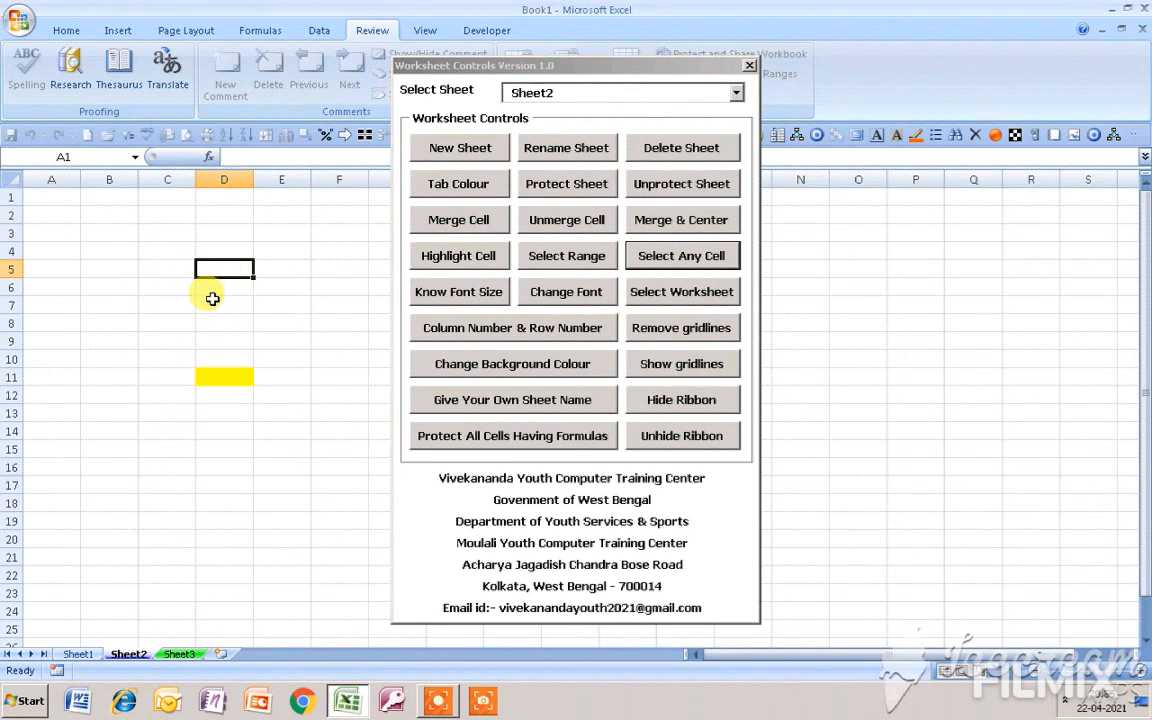
Use Select Any Cell on Sheet2 to select A1, and repeat it to select F10
click(640, 252)
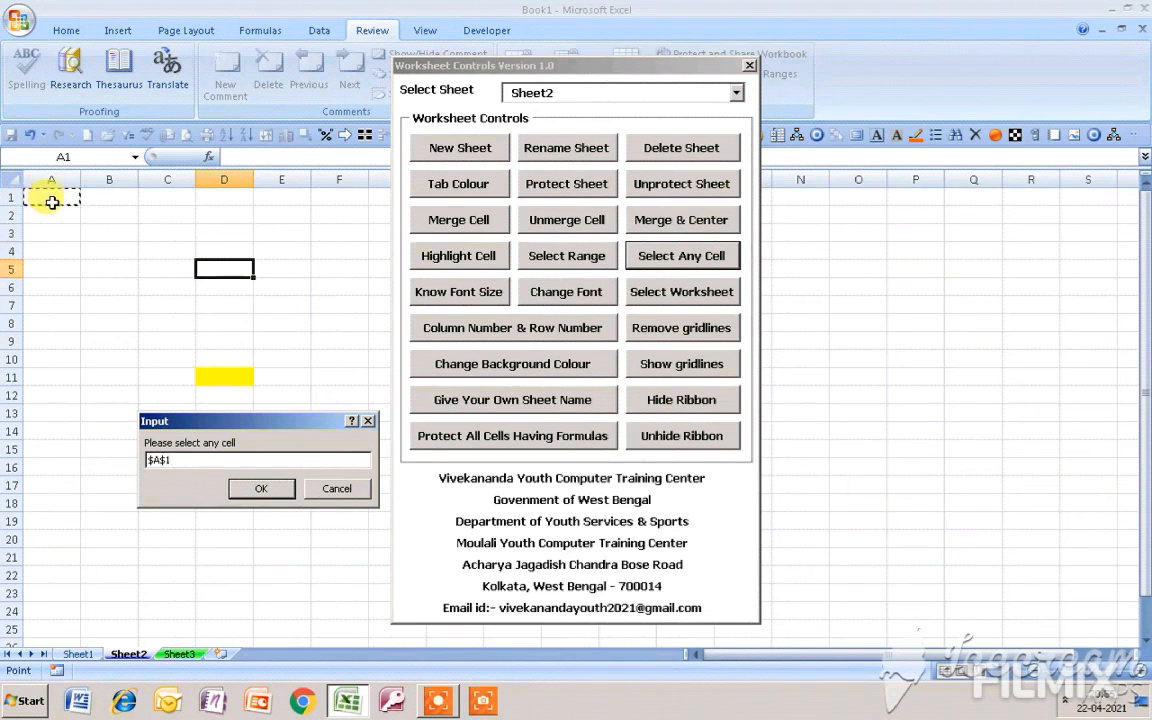
click(264, 487)
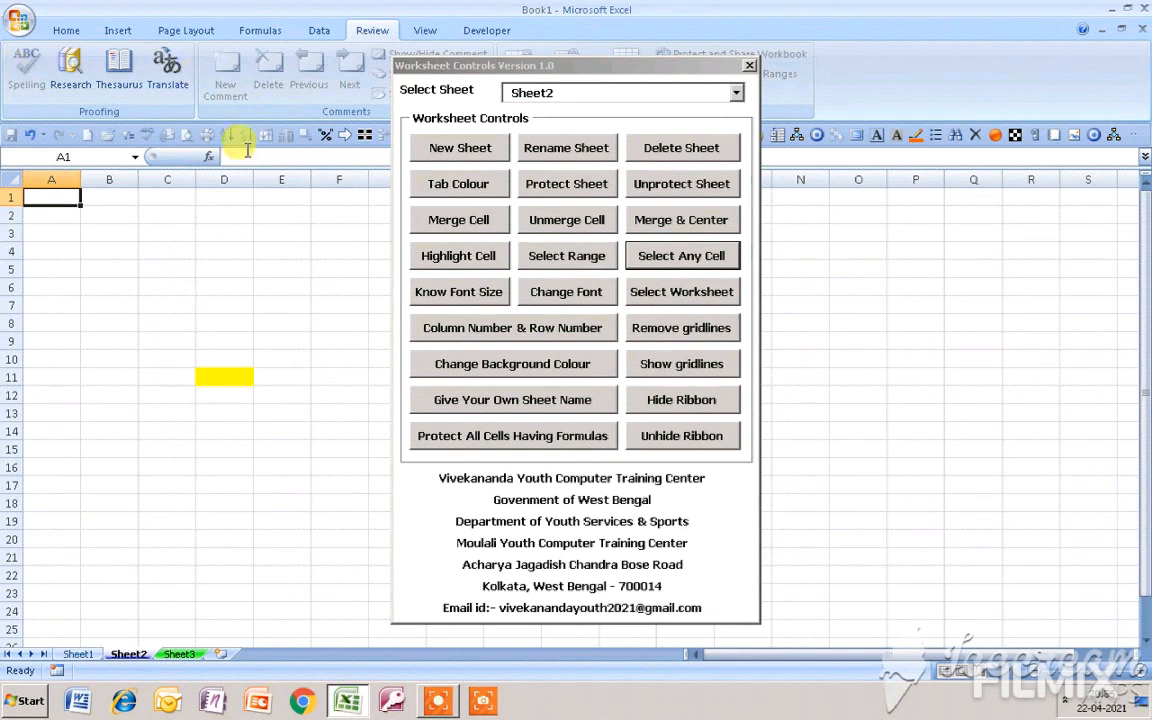
click(655, 256)
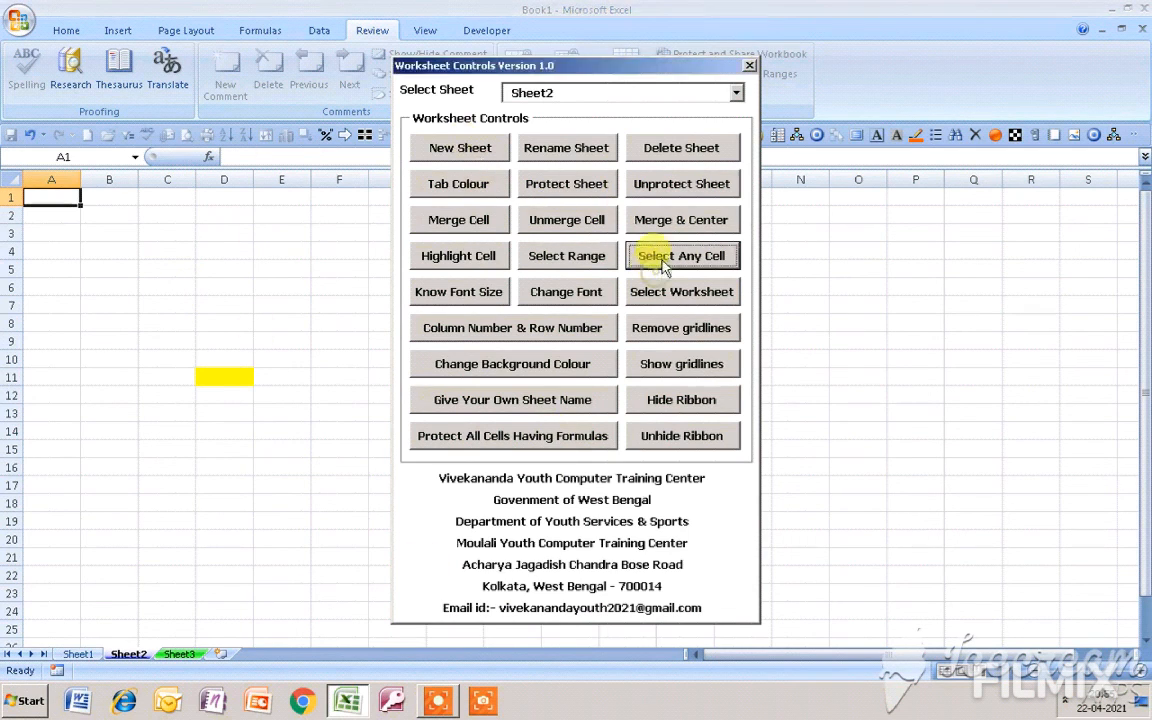
click(355, 359)
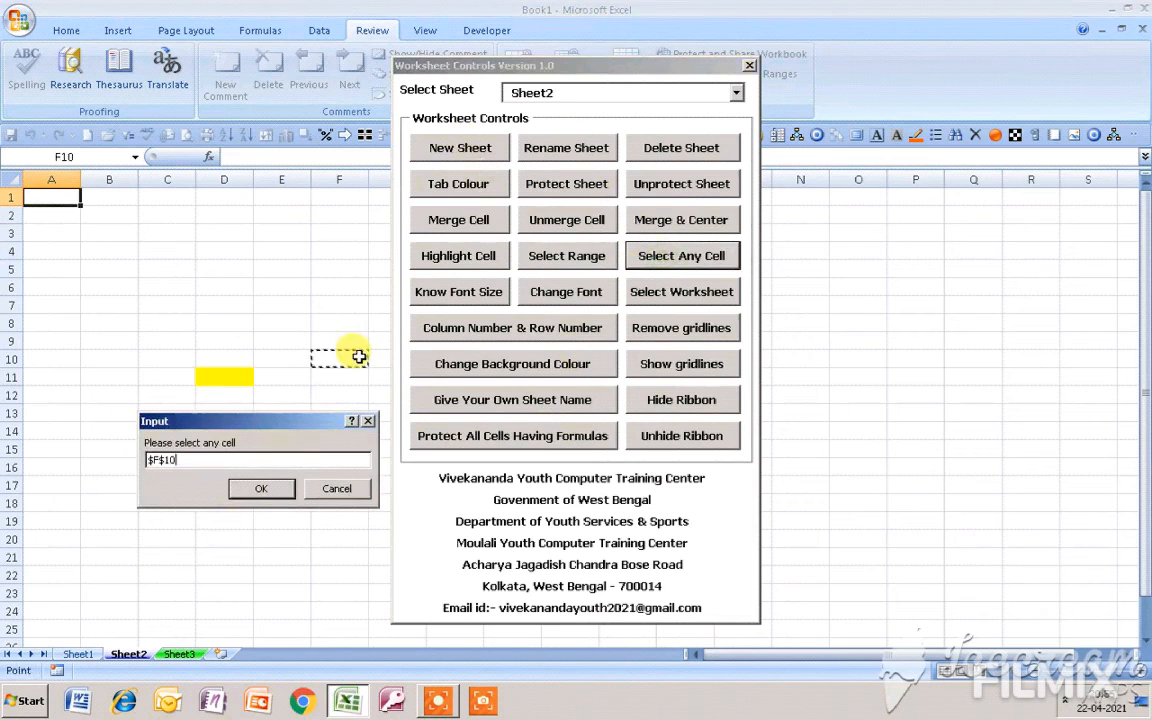
click(258, 490)
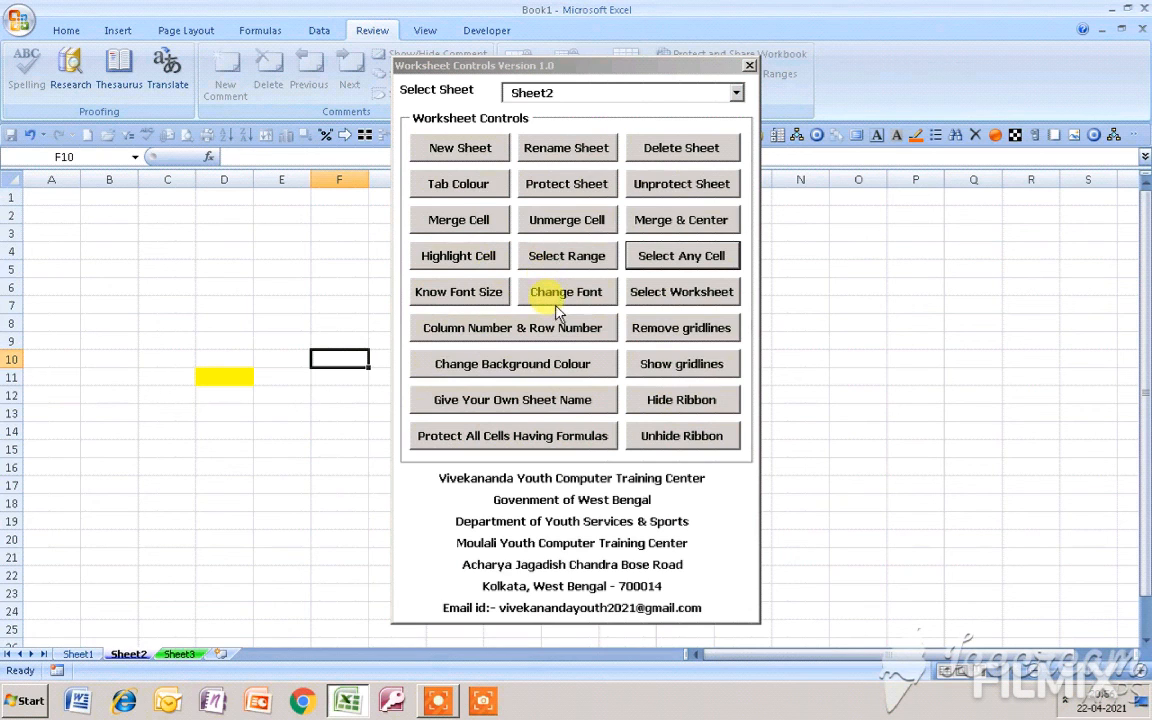
Close the form, enter a in cell B5 of Sheet2, and reopen the form with B5 selected
click(750, 66)
click(106, 266)
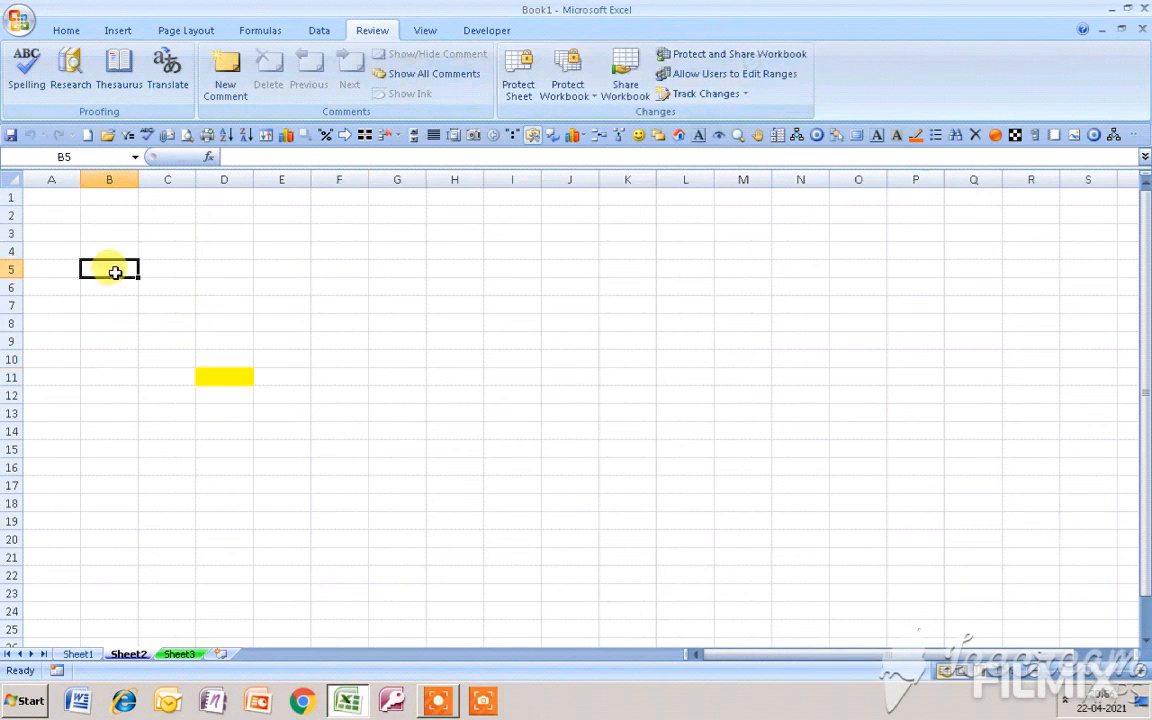
text(a)
click(226, 266)
click(134, 269)
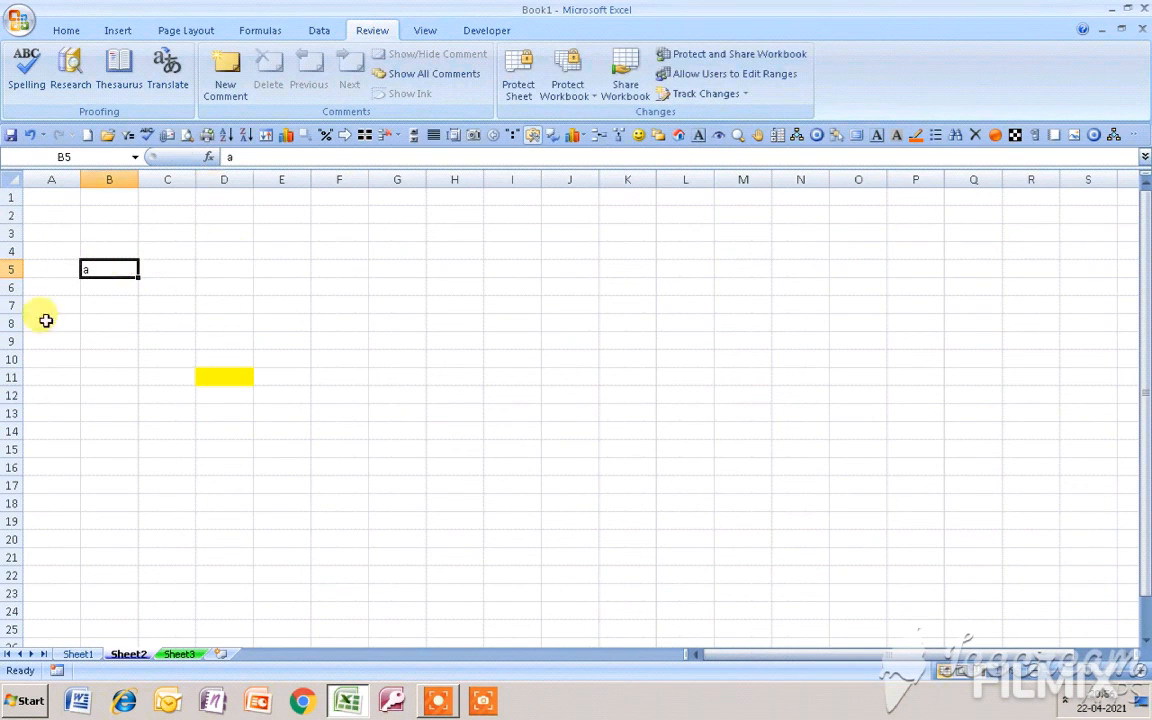
click(1131, 138)
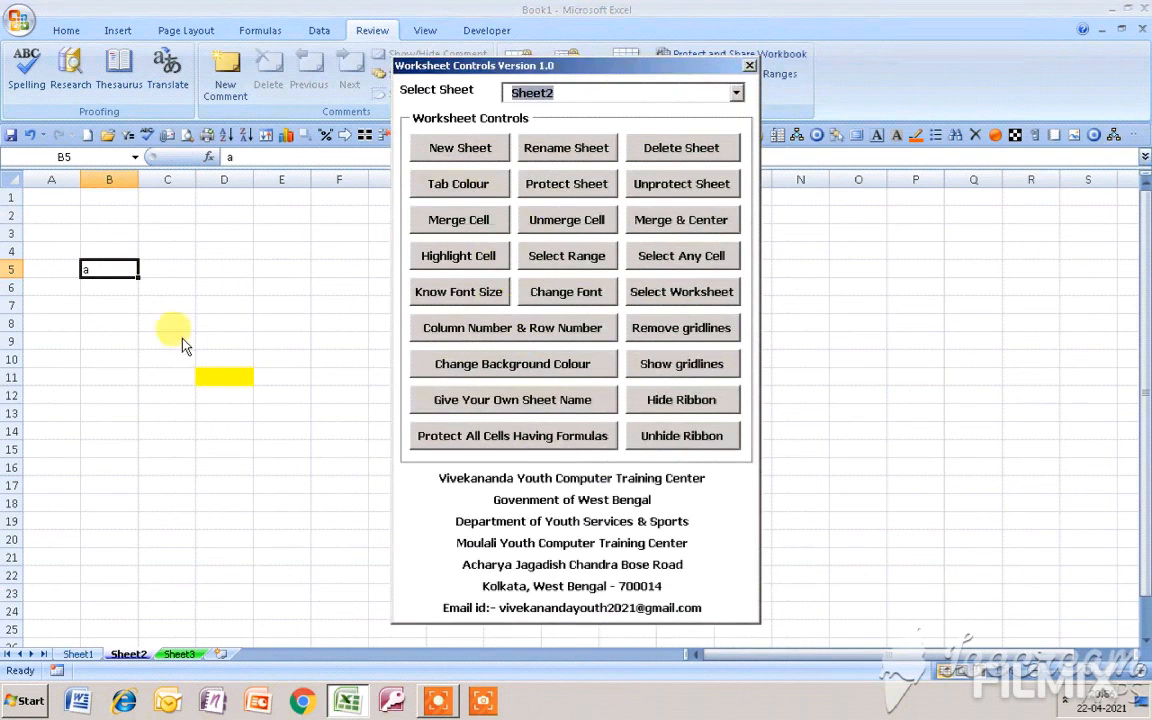
Use Change Font to set the font size of cell B5 to 12 and check it with Know Font Size
click(560, 292)
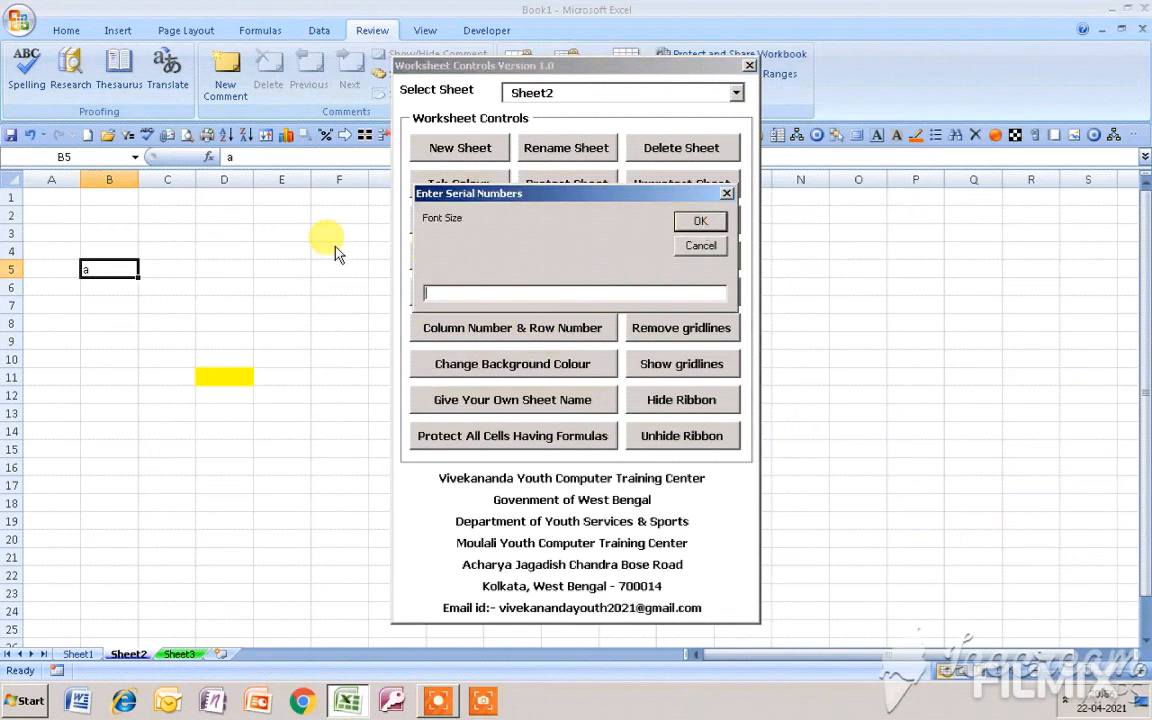
text(12)
click(699, 222)
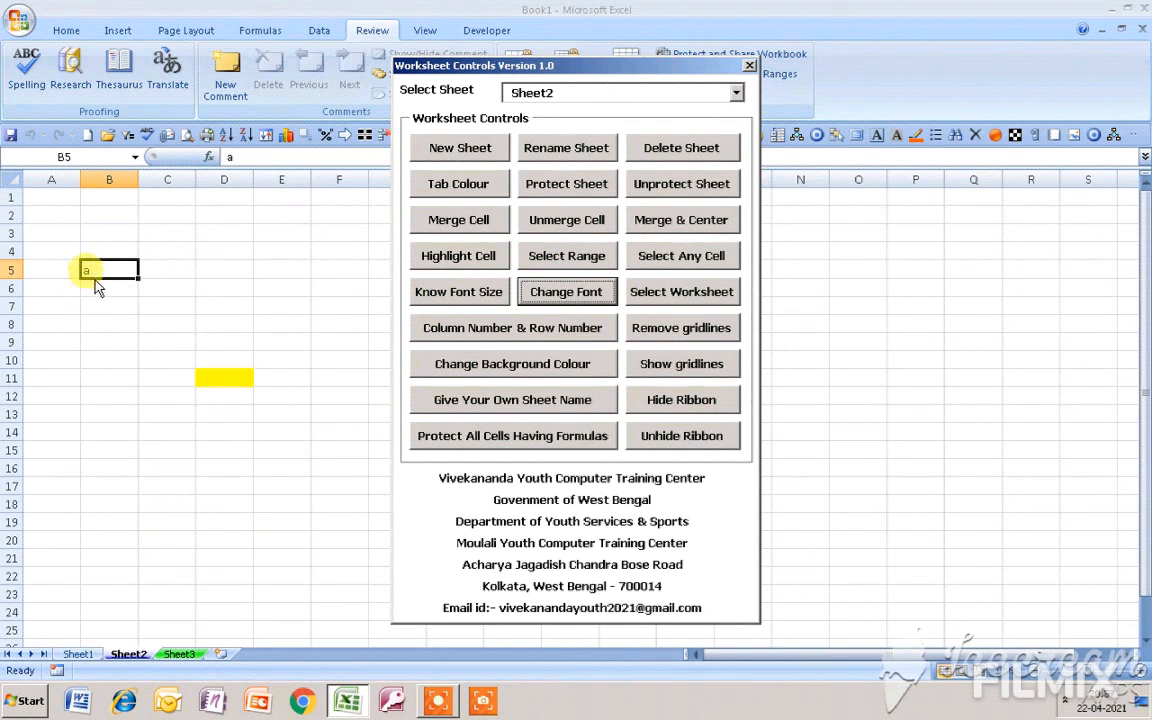
click(452, 297)
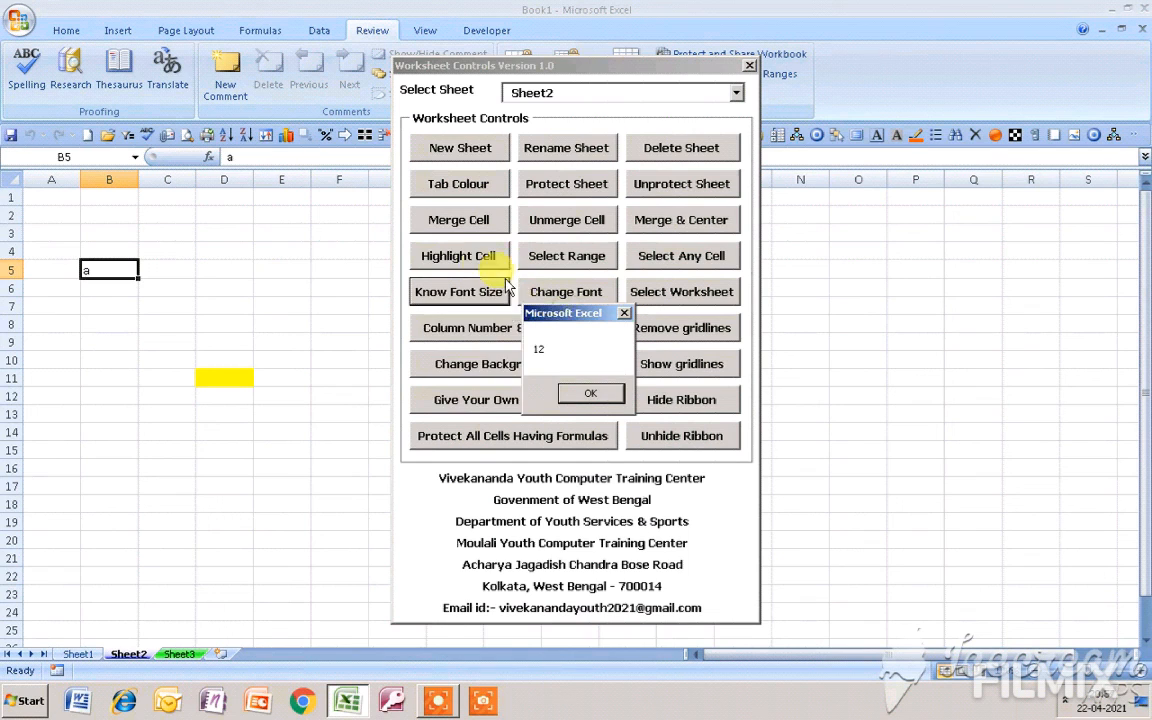
drag(563, 313, 463, 270)
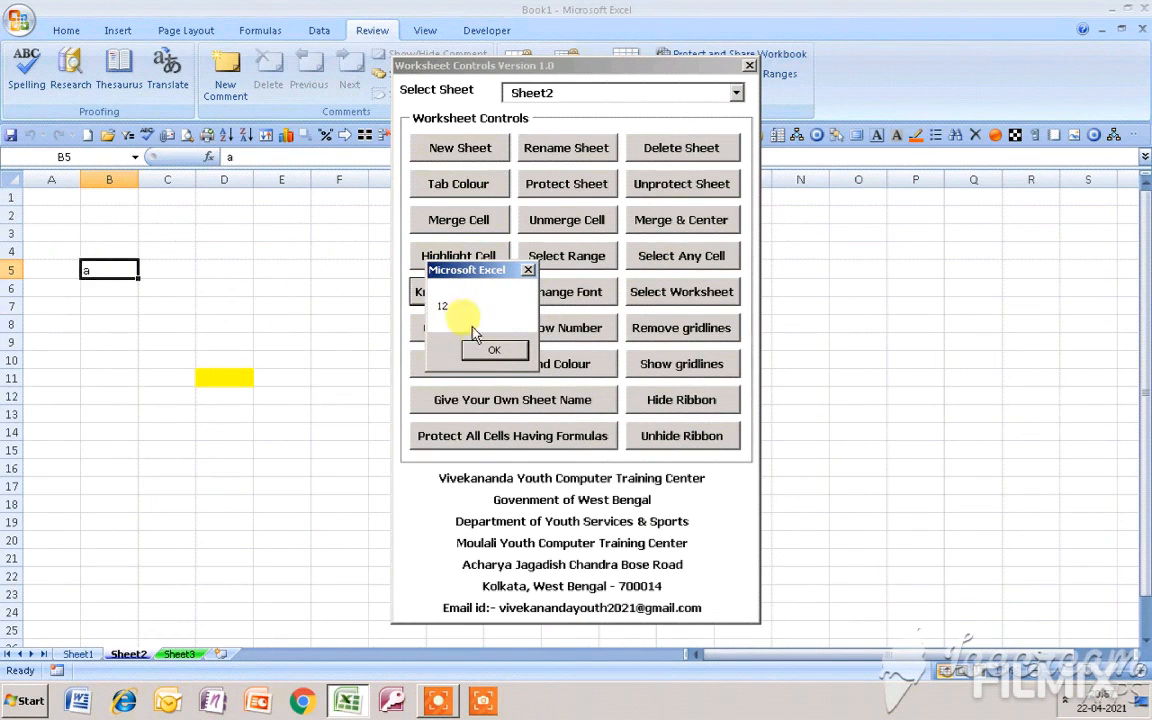
click(494, 349)
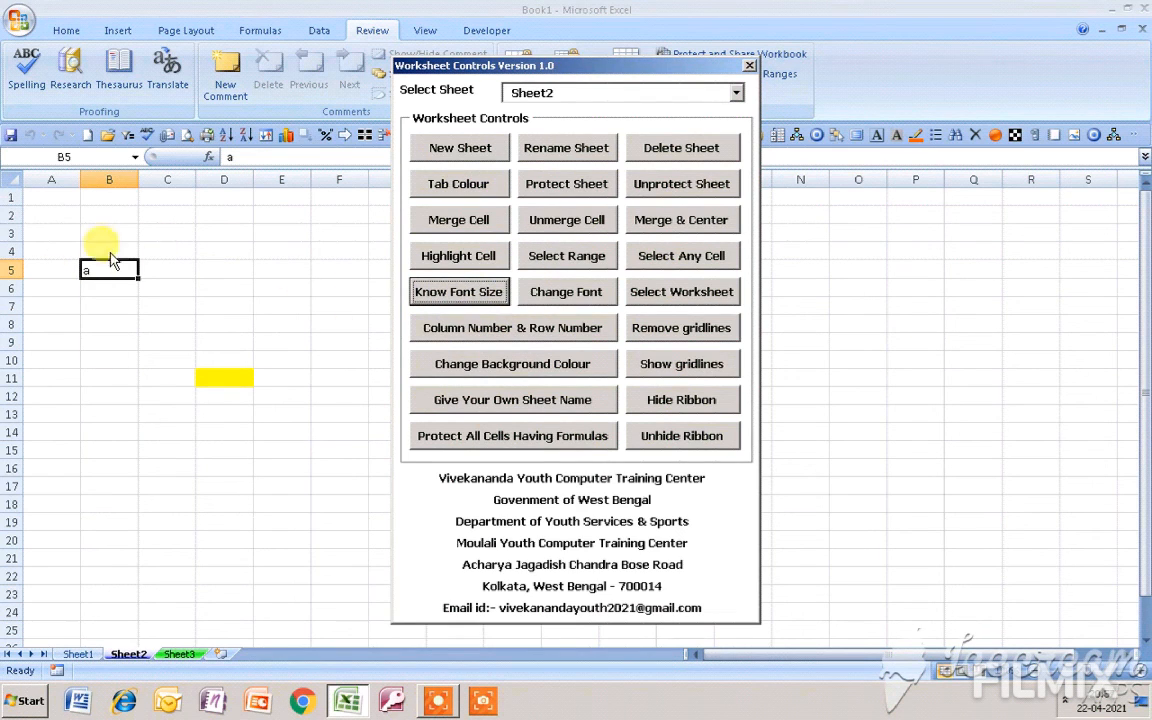
Set the font size of cell B5 to 20 with Change Font, and check the size with Know Font Size
click(550, 291)
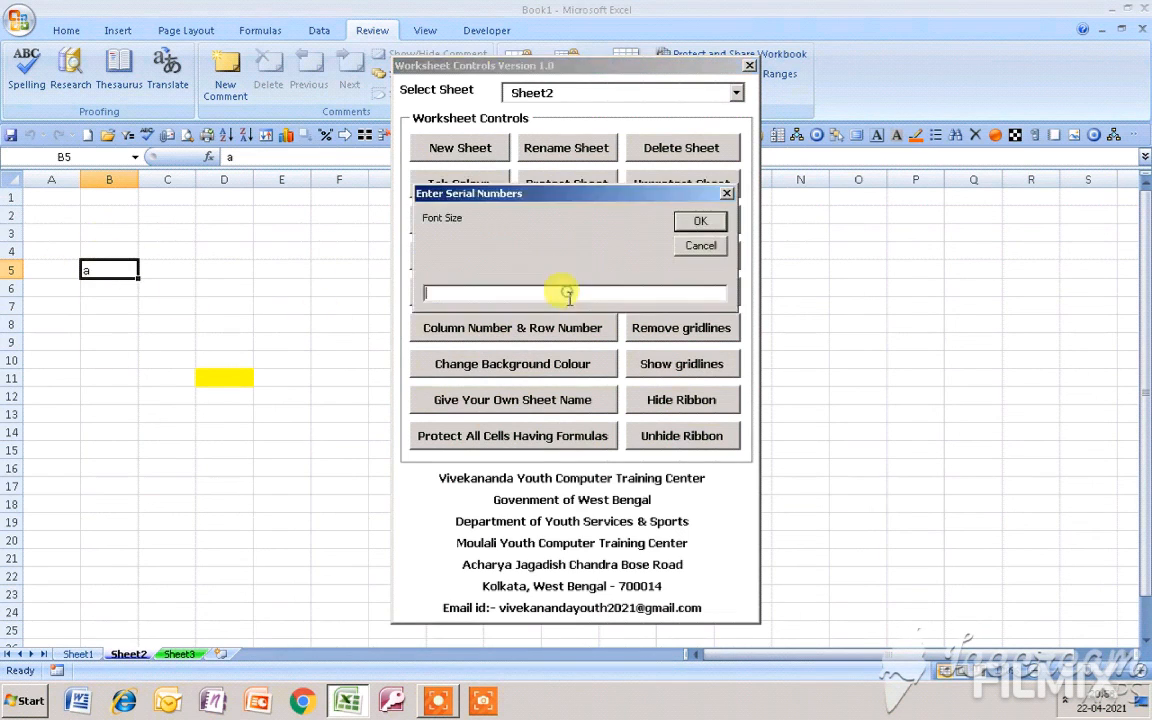
text(20)
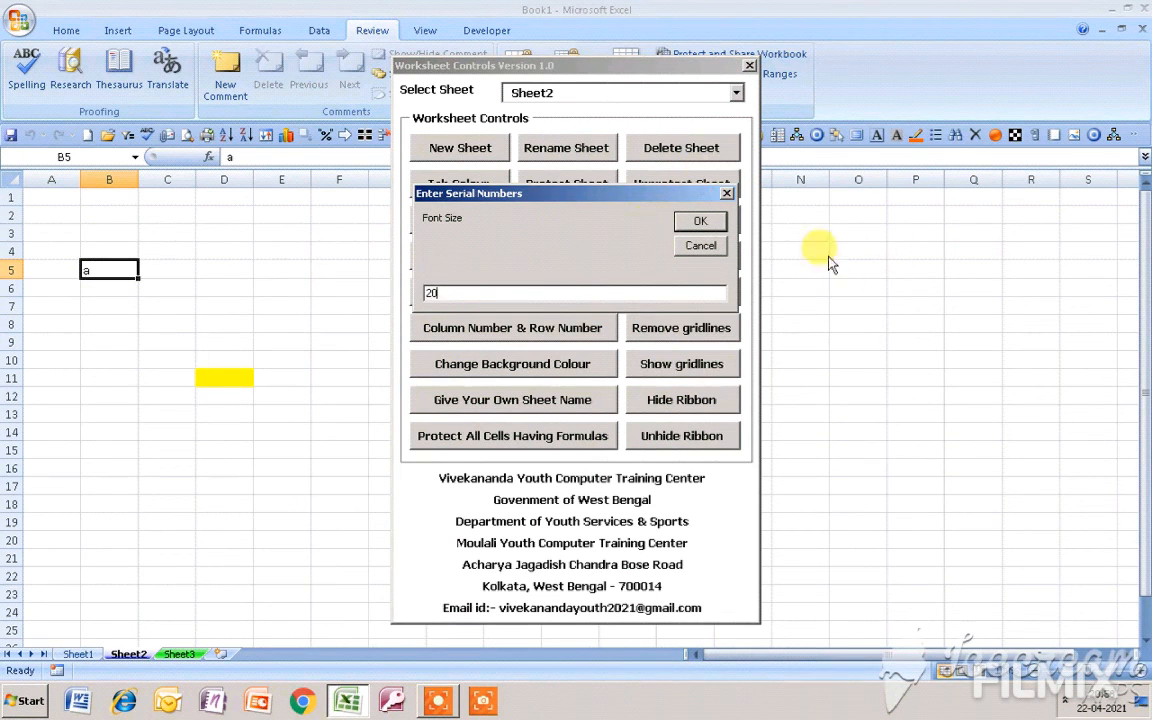
click(703, 222)
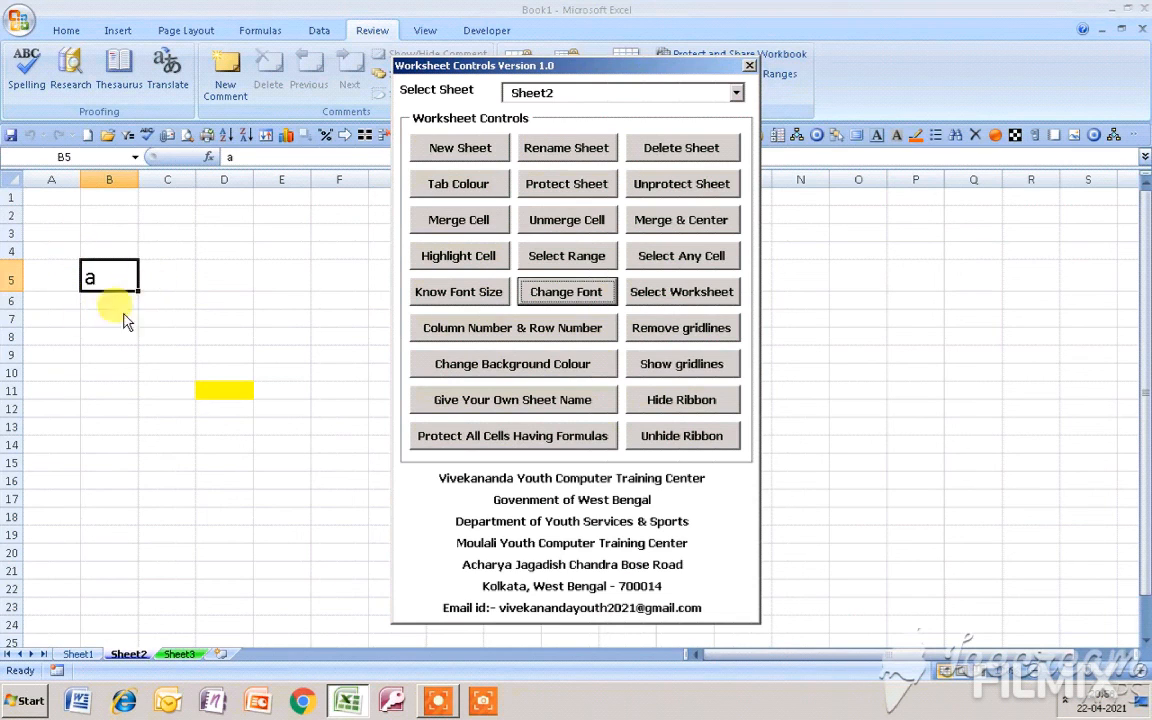
click(468, 299)
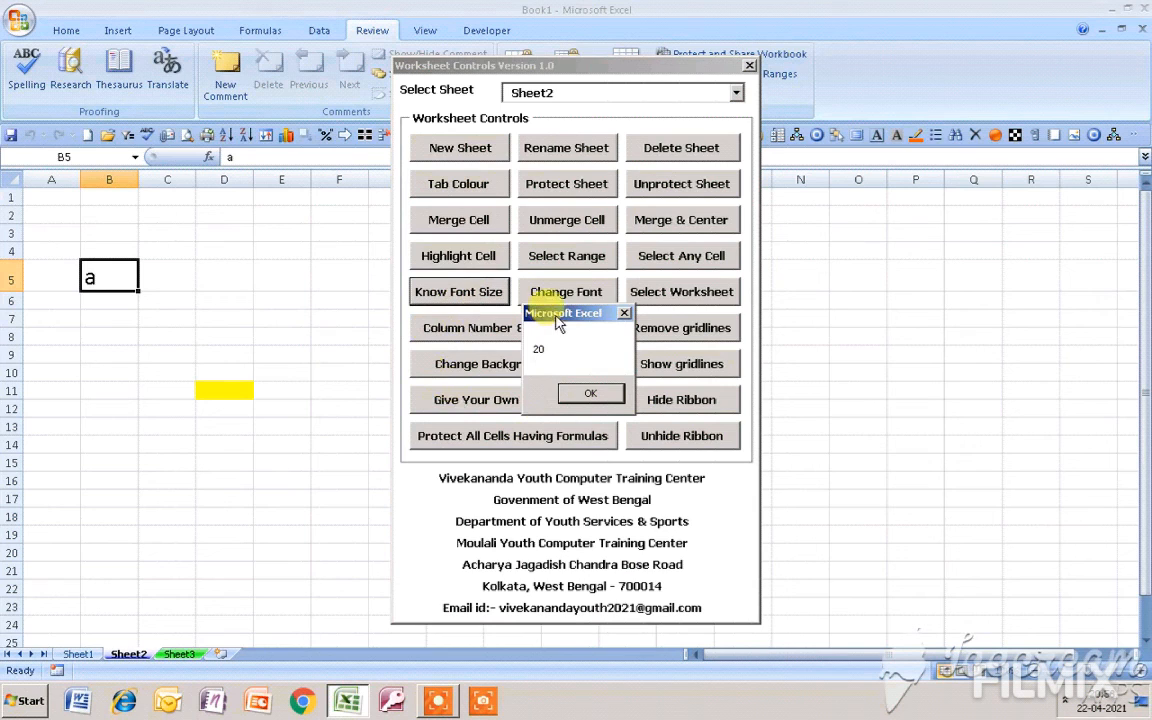
drag(563, 313, 325, 235)
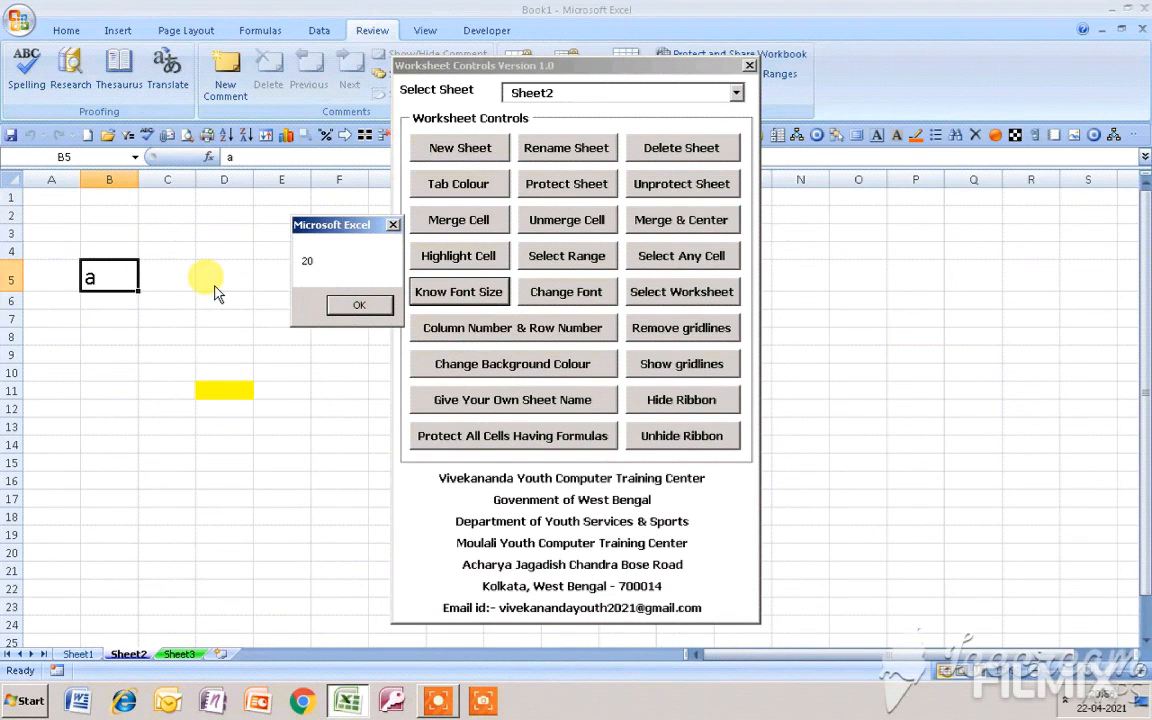
click(381, 313)
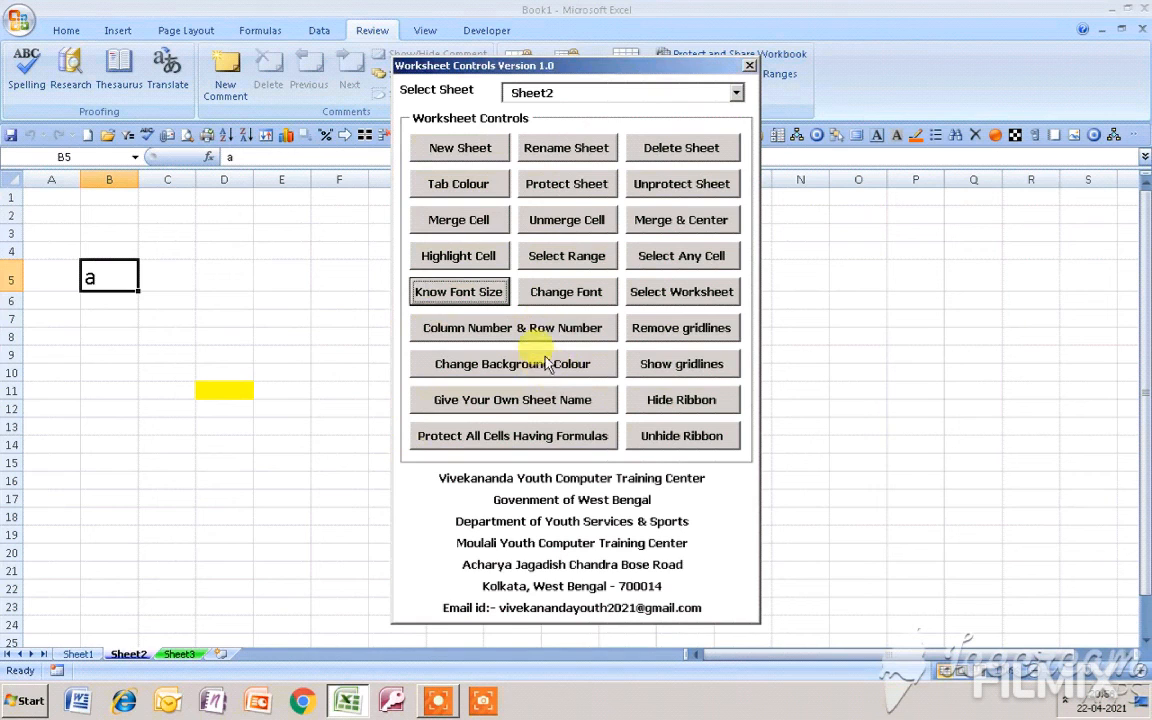
Use Select Worksheet with worksheet number 1 to switch from Sheet2 to Sheet1, moving the input dialog up
click(712, 298)
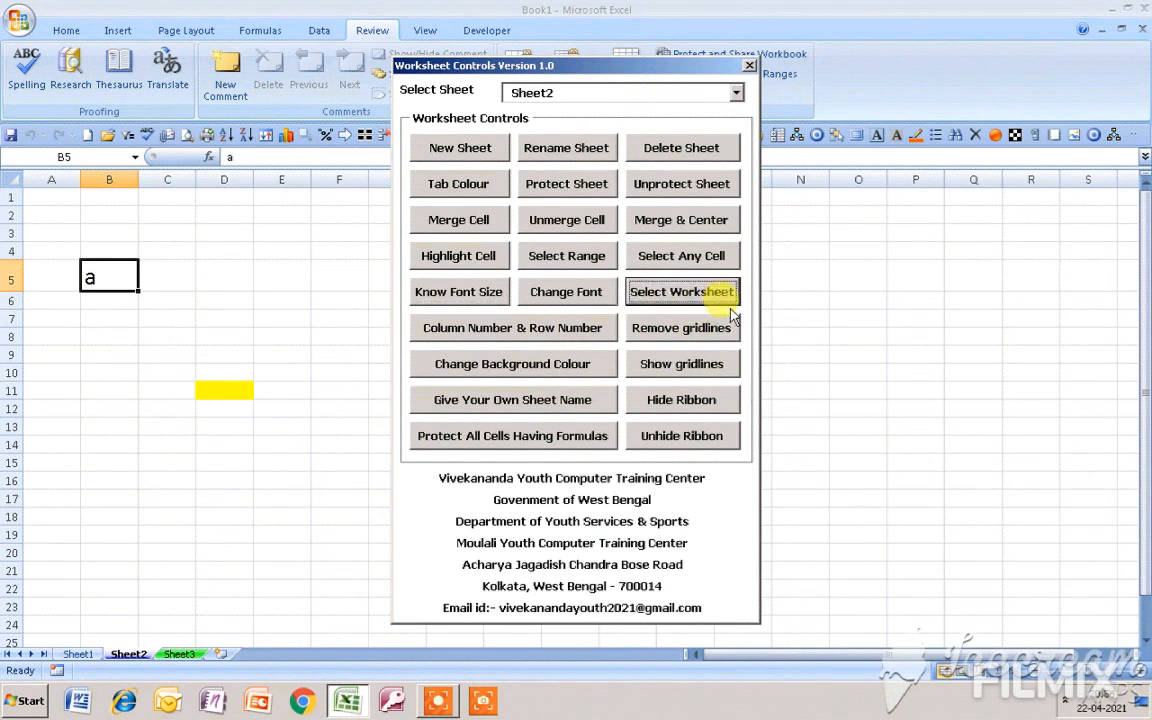
drag(314, 418, 315, 299)
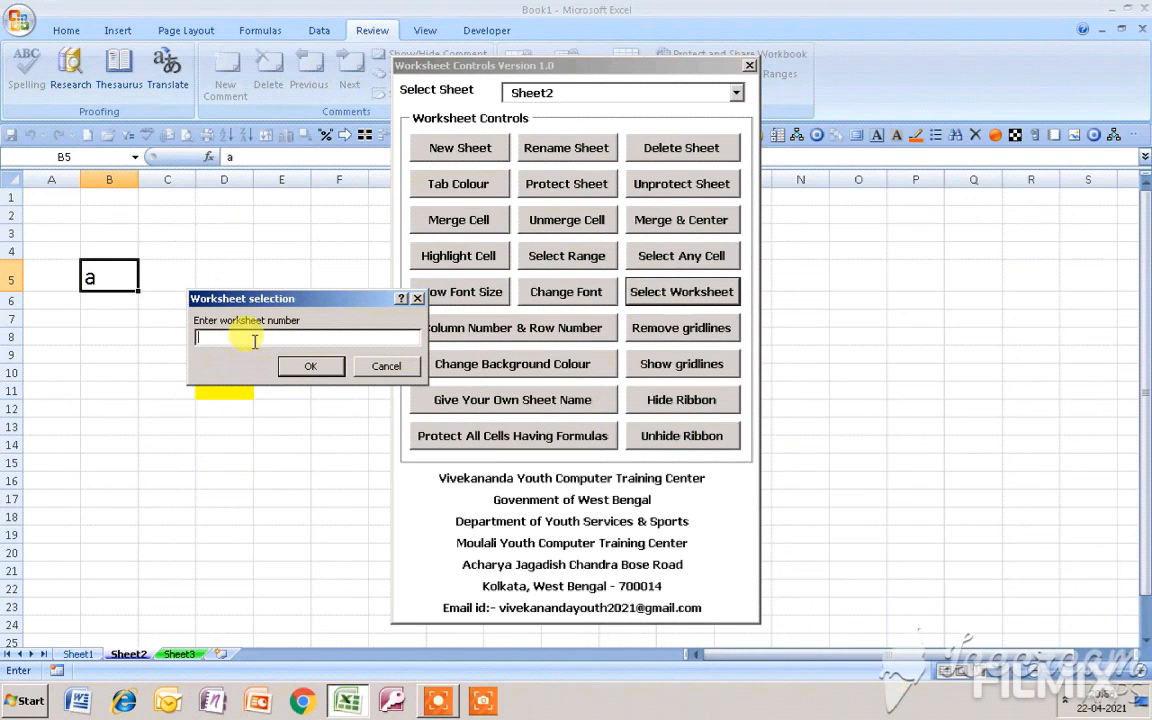
text(1)
click(300, 365)
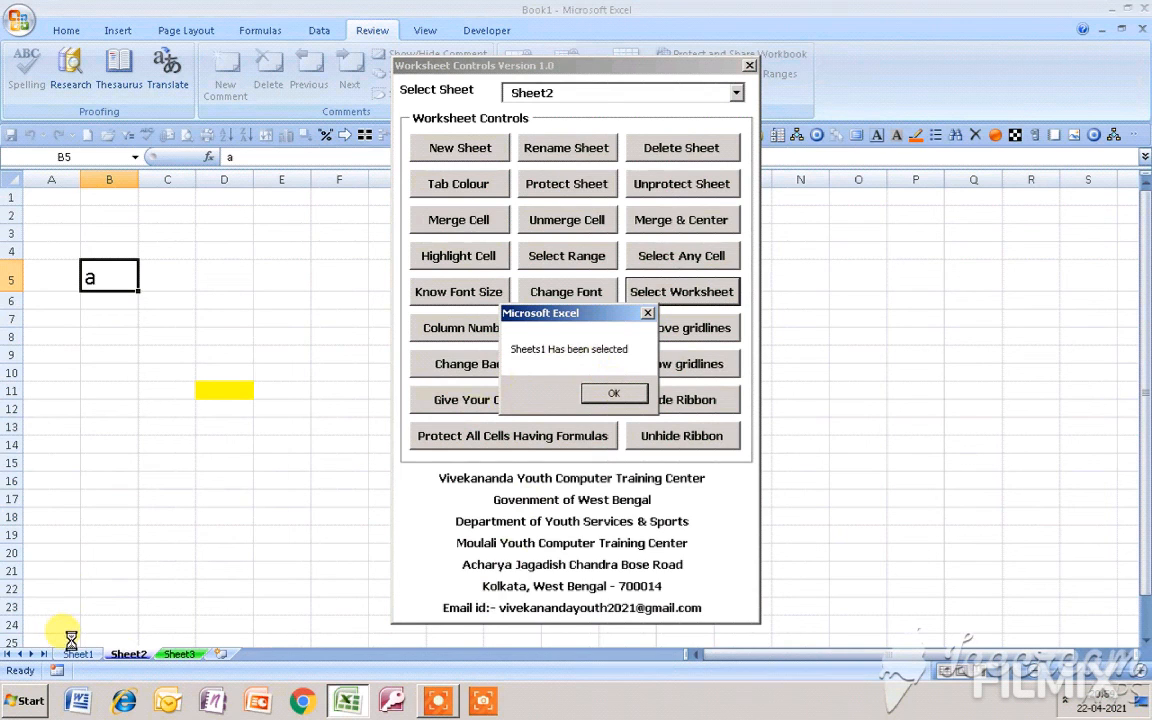
click(607, 393)
Add a worksheet named 2 with Give Your Own Sheet Name
click(600, 399)
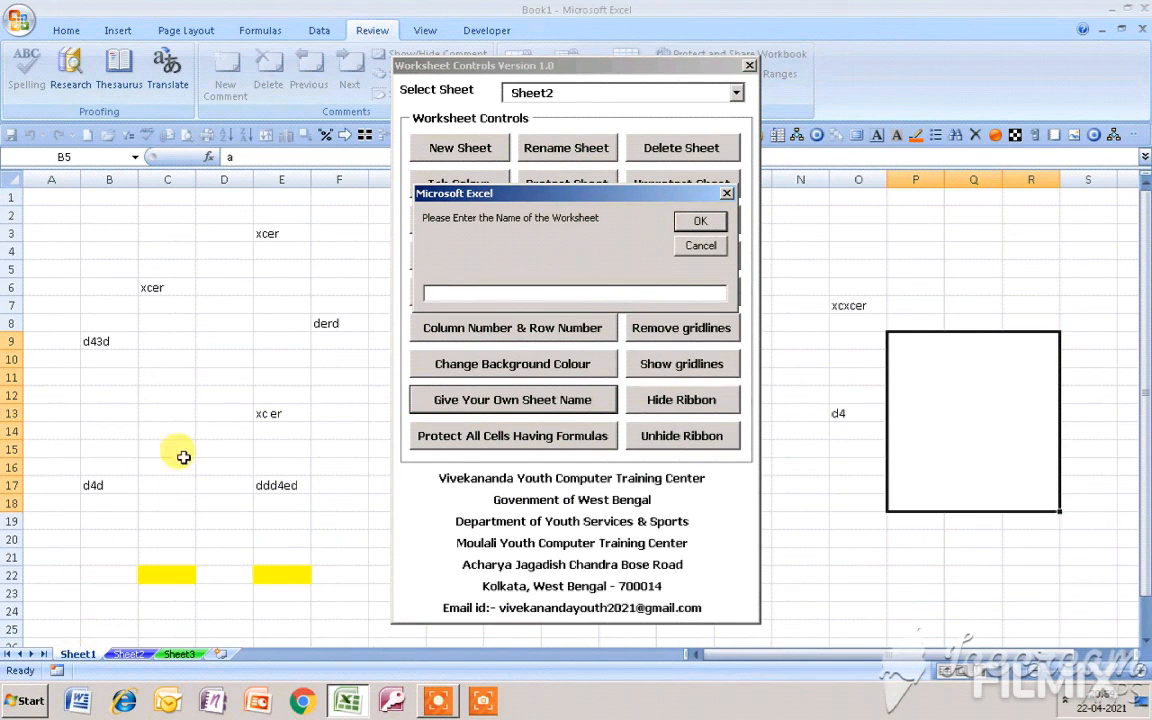
click(430, 295)
text(2)
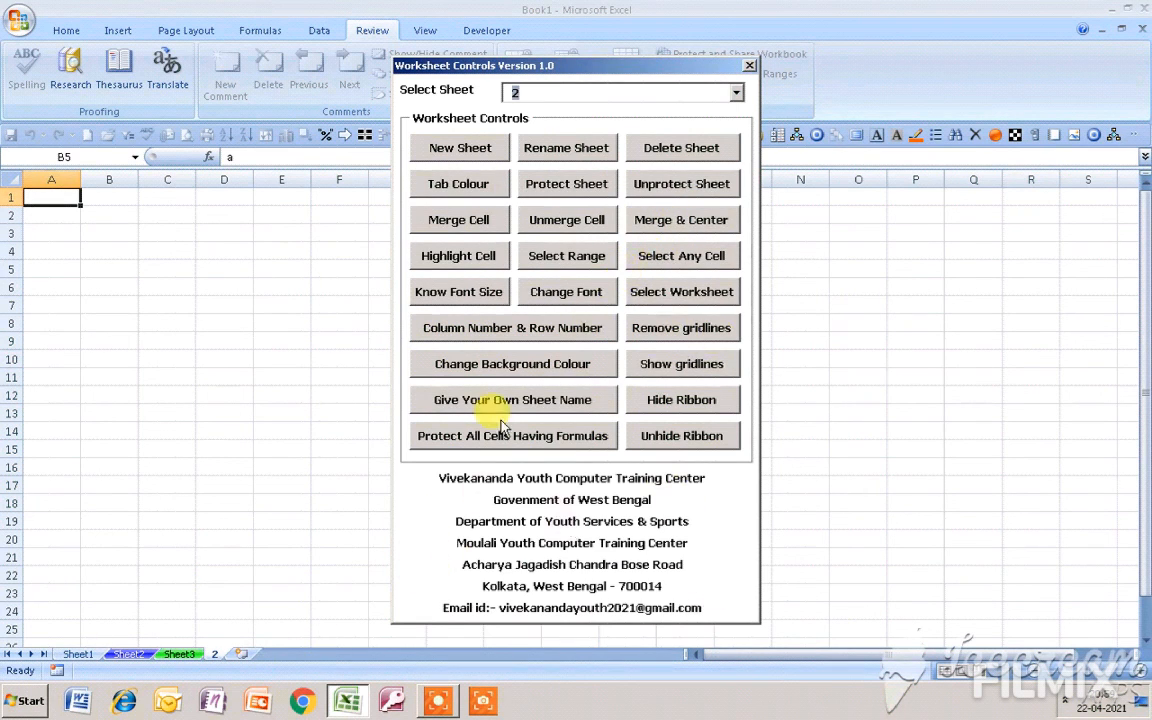
Use Select Worksheet with worksheet number 3 to switch to Sheet3, and reopen the form there
click(676, 291)
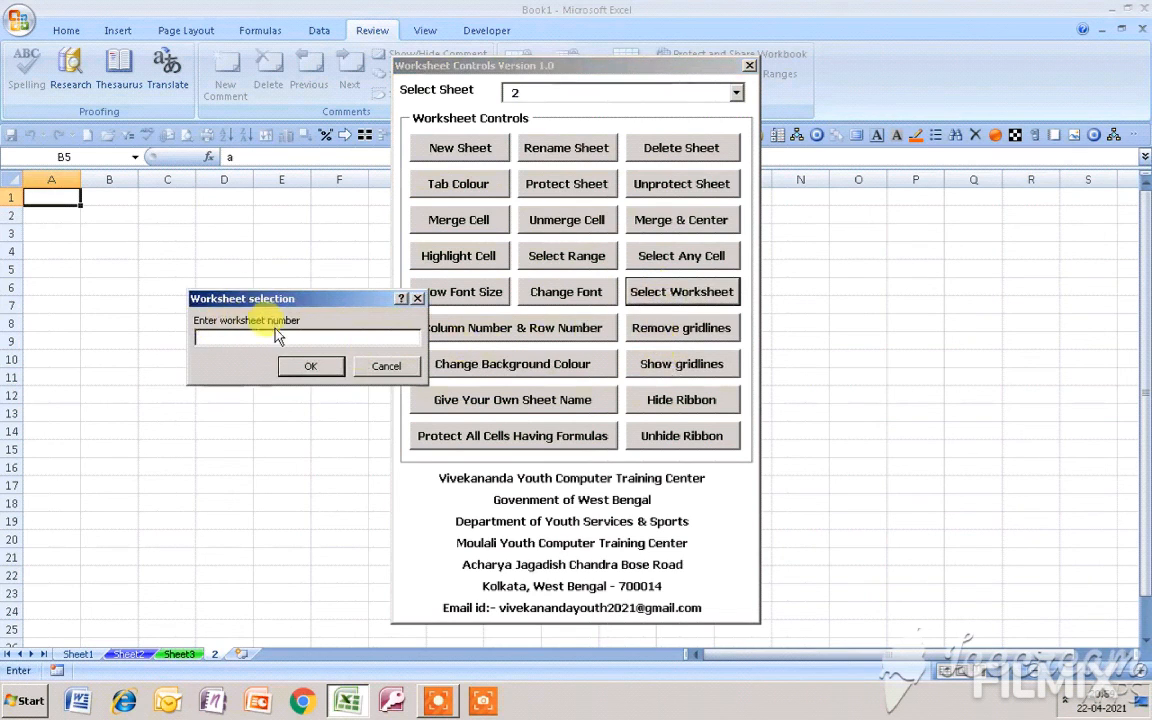
text(3)
click(329, 368)
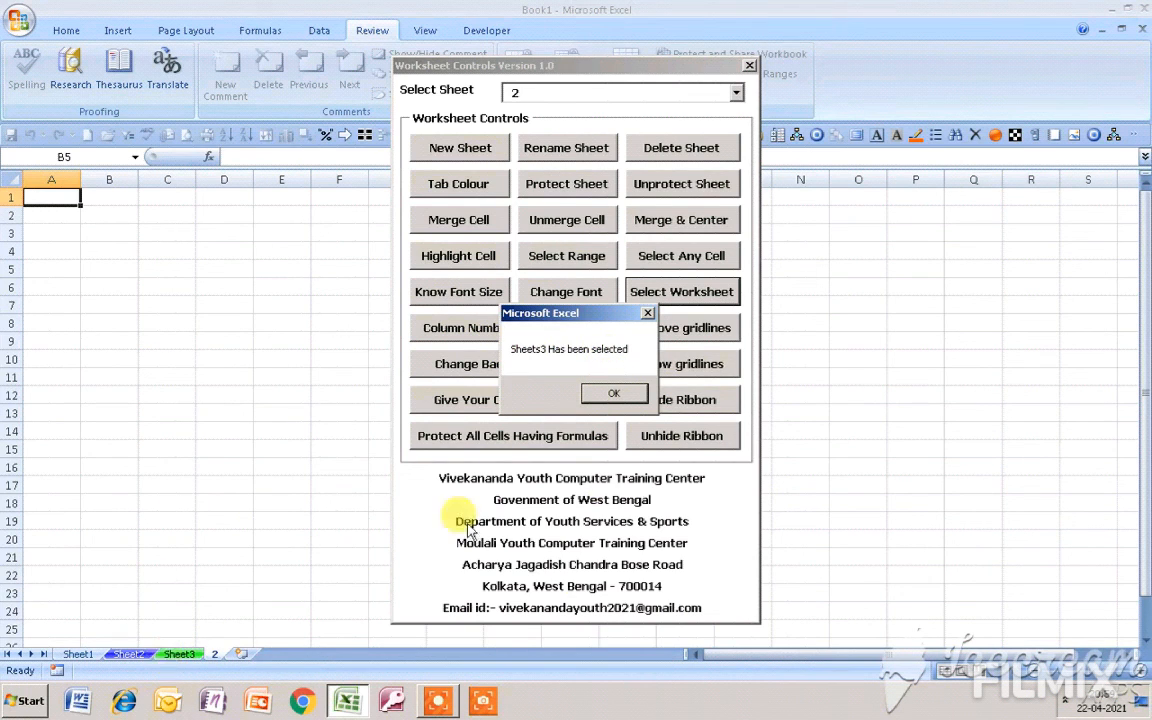
click(612, 392)
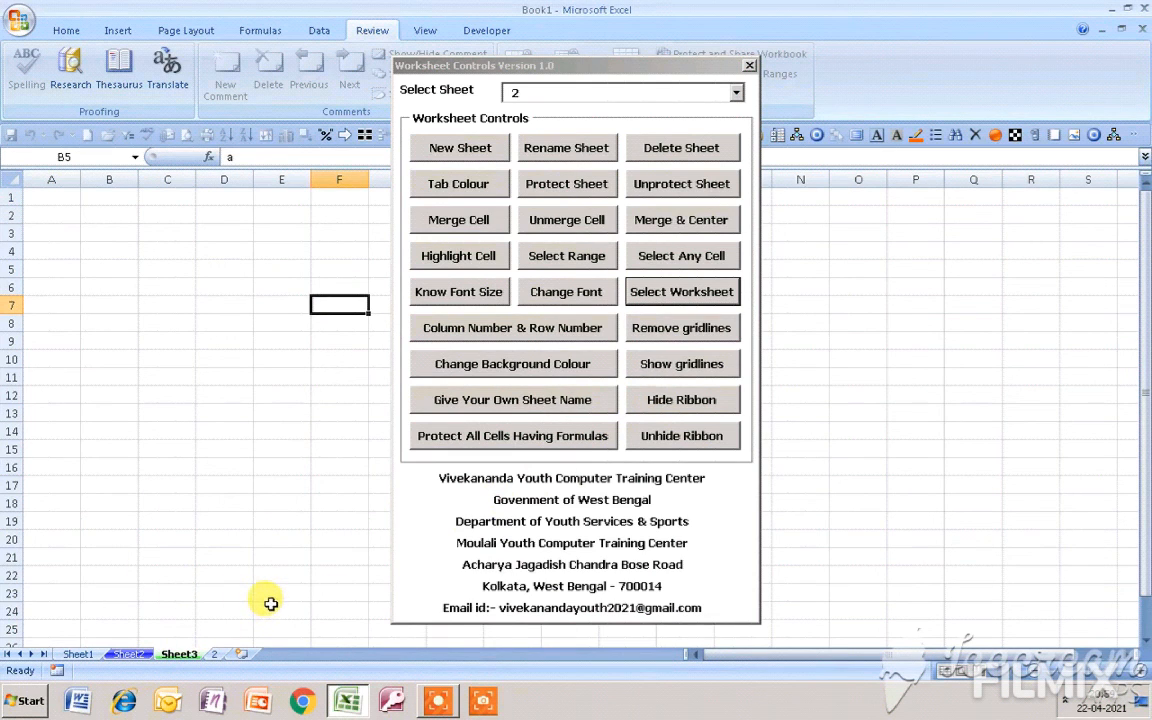
drag(609, 64, 621, 97)
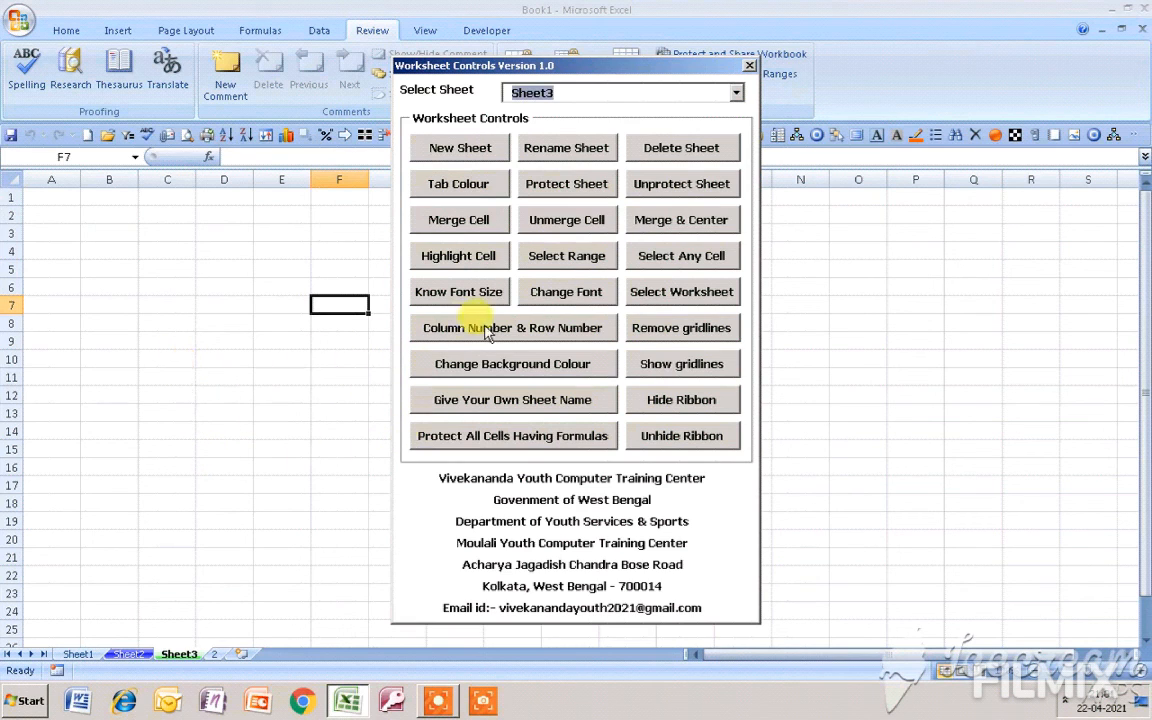
Look up the row and column number of cell a5 with Column Number & Row Number, and dismiss the messages
click(550, 330)
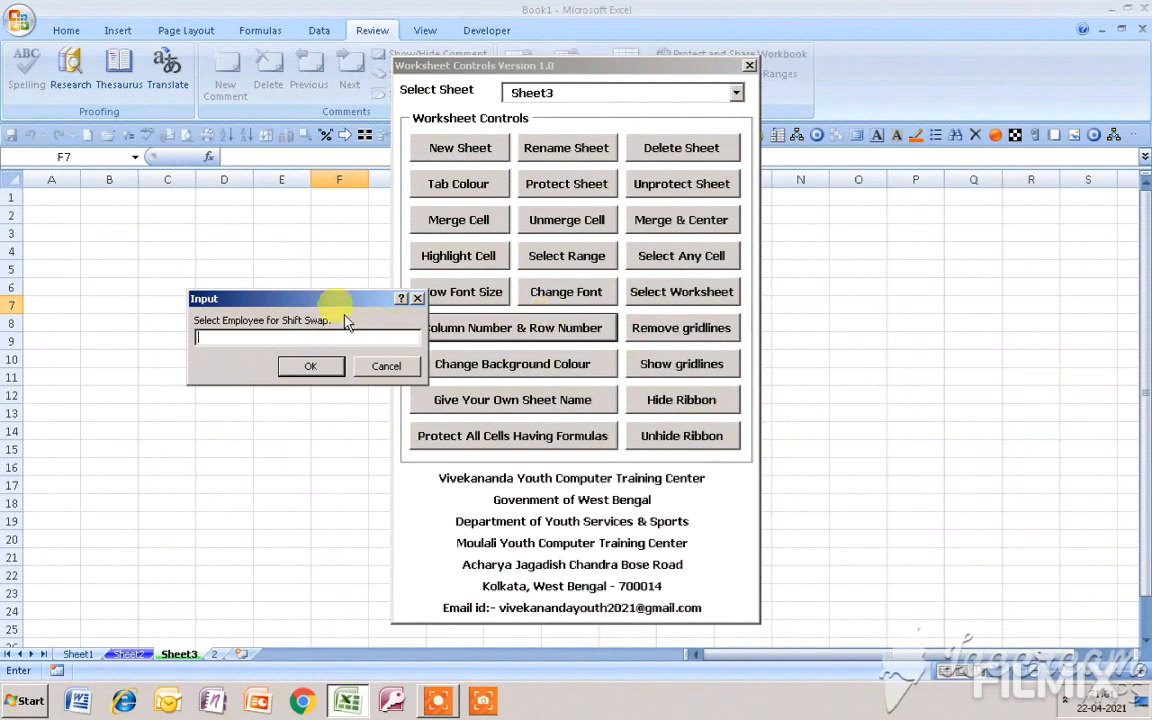
drag(335, 297, 397, 294)
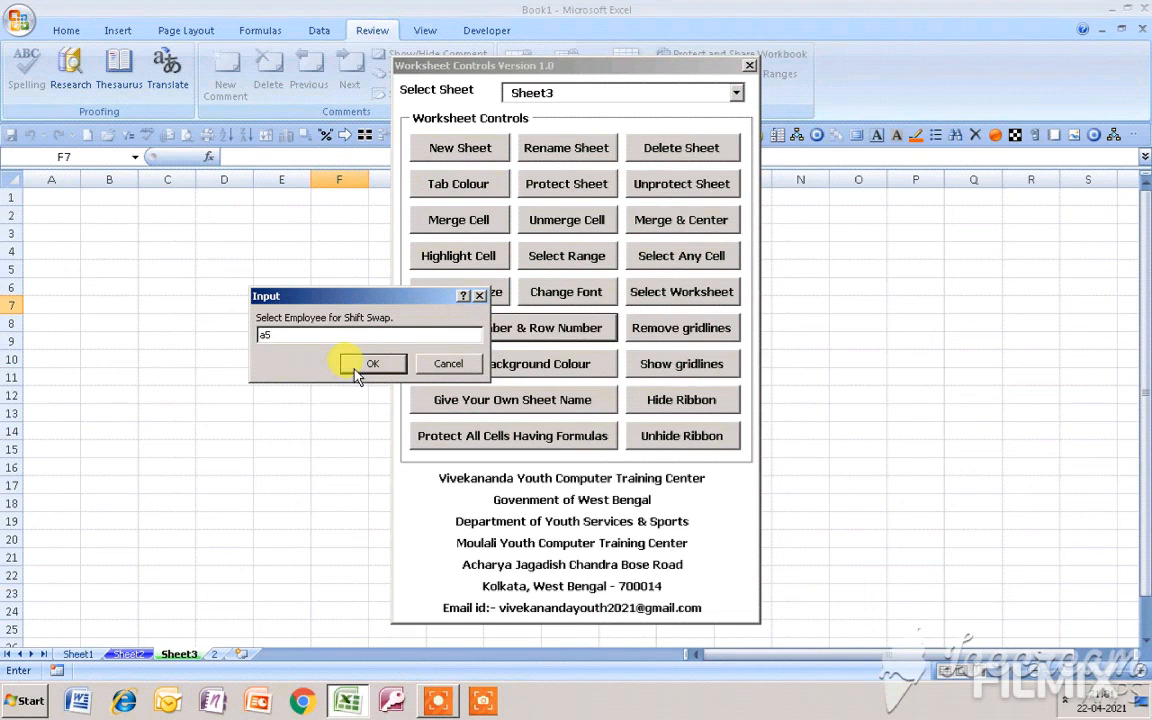
click(360, 366)
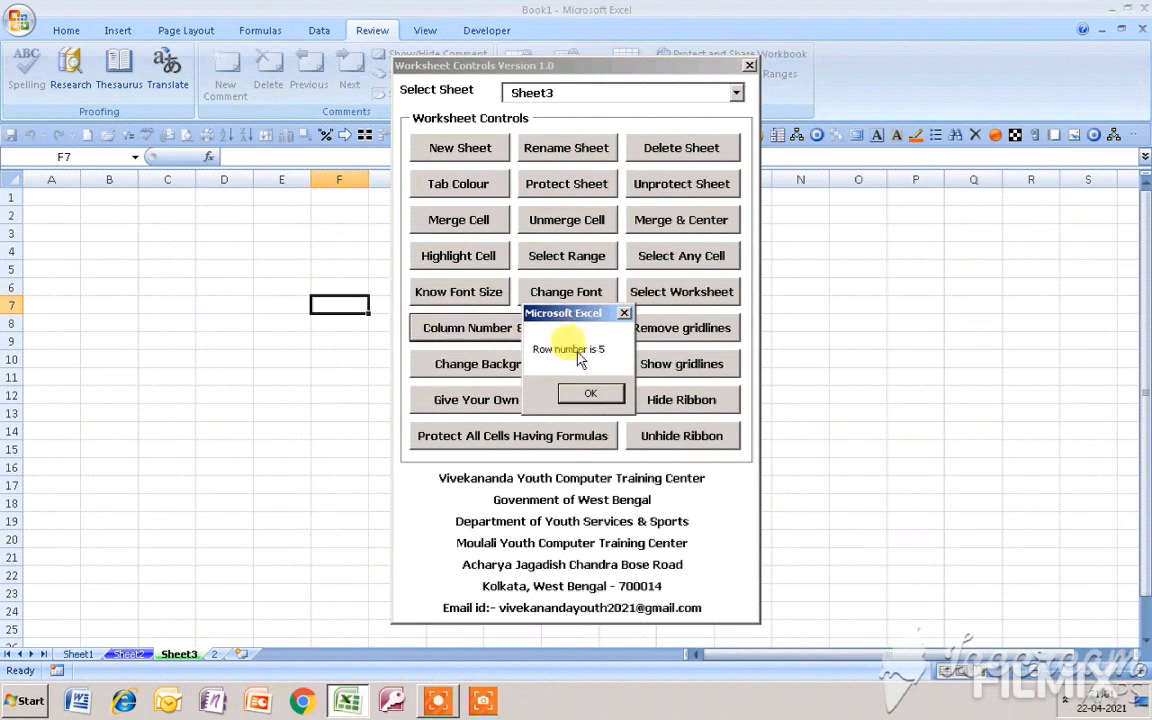
click(590, 393)
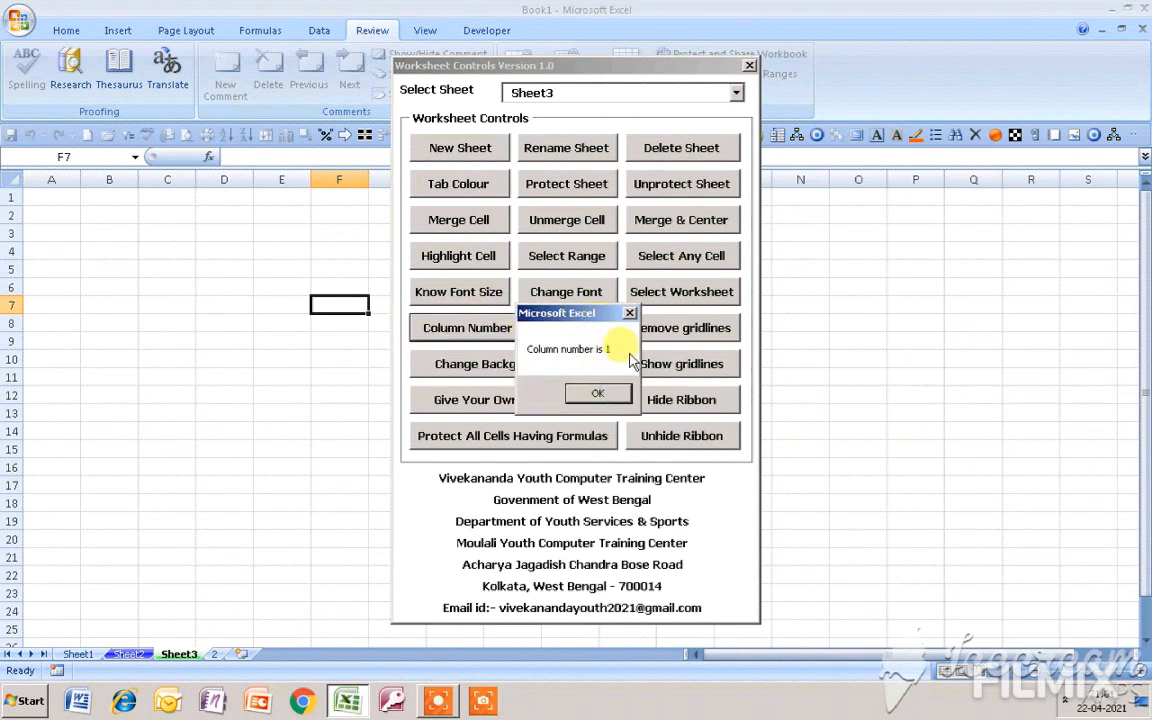
click(592, 390)
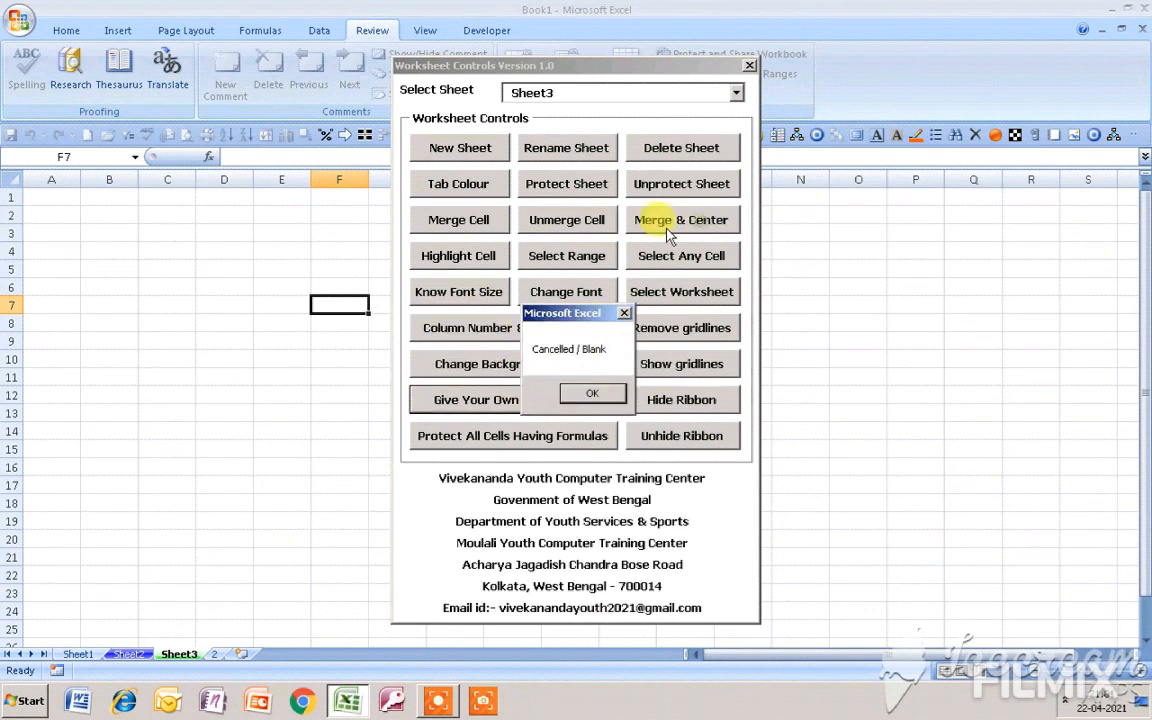
click(626, 311)
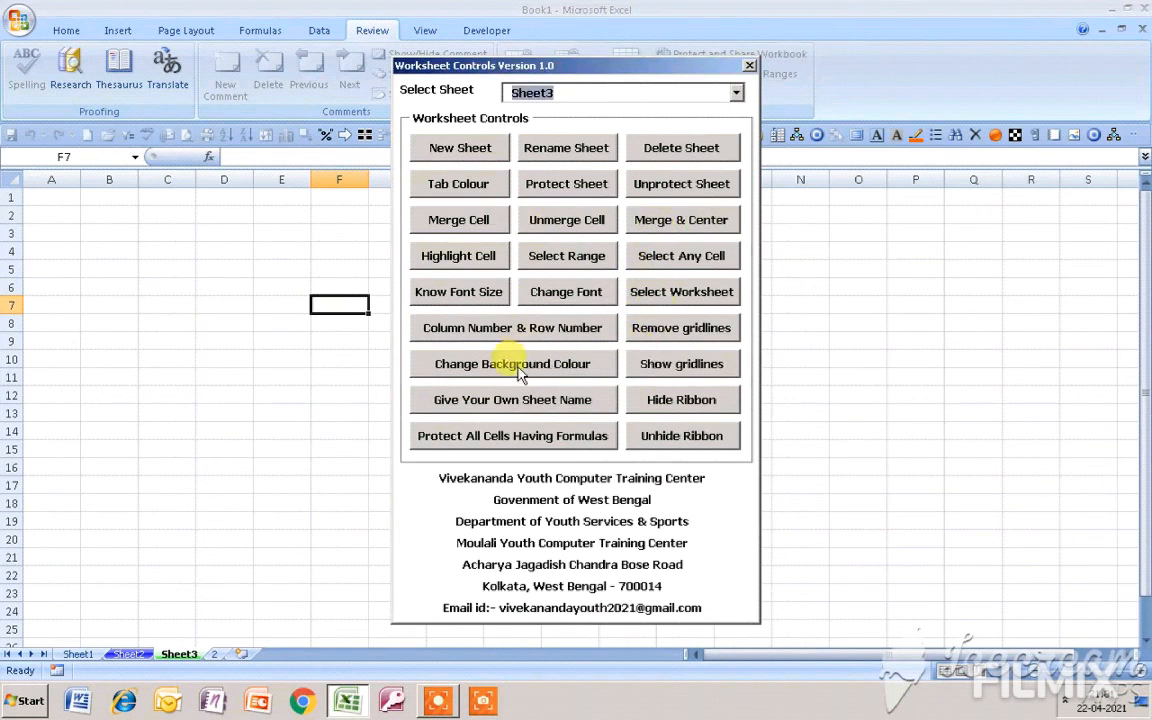
Look up the row and column number of cell aa1 with Column Number & Row Number
click(485, 364)
drag(306, 305, 279, 248)
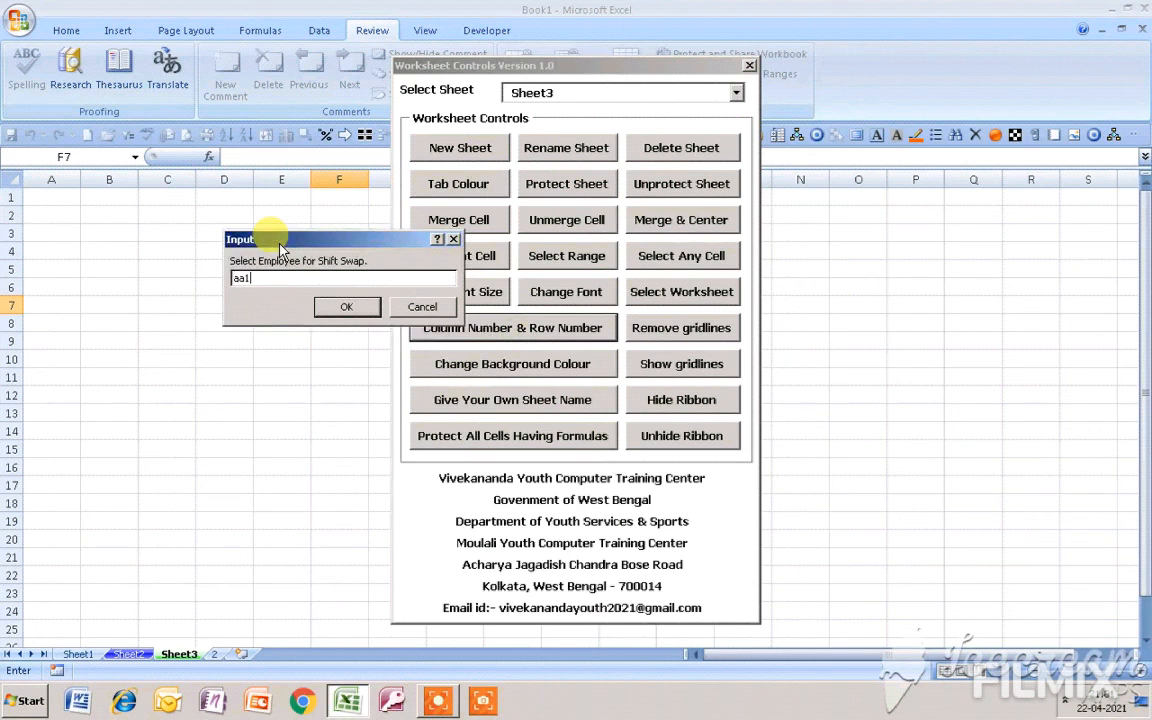
click(350, 309)
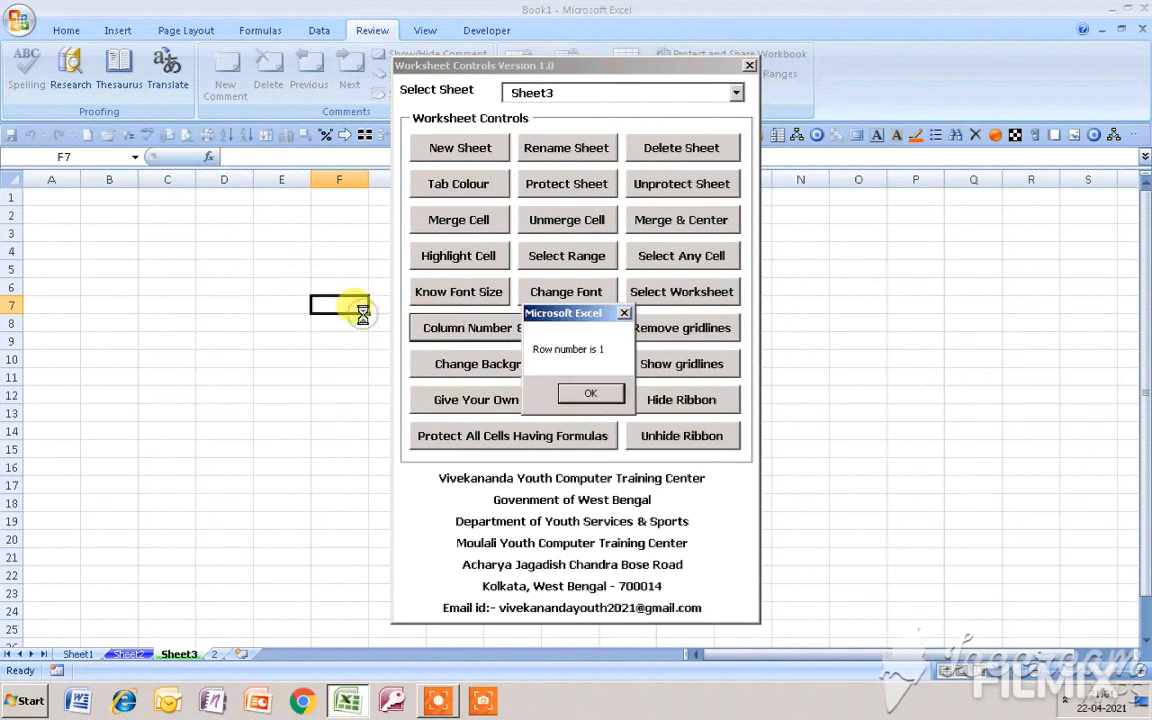
click(588, 392)
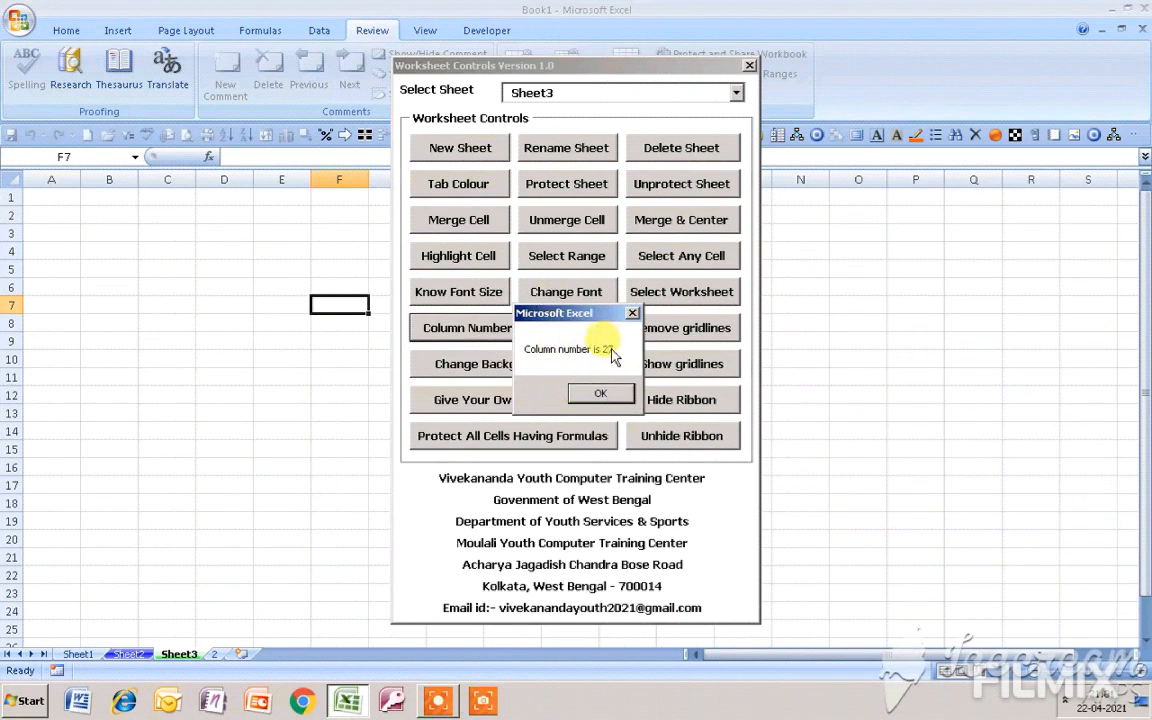
click(585, 392)
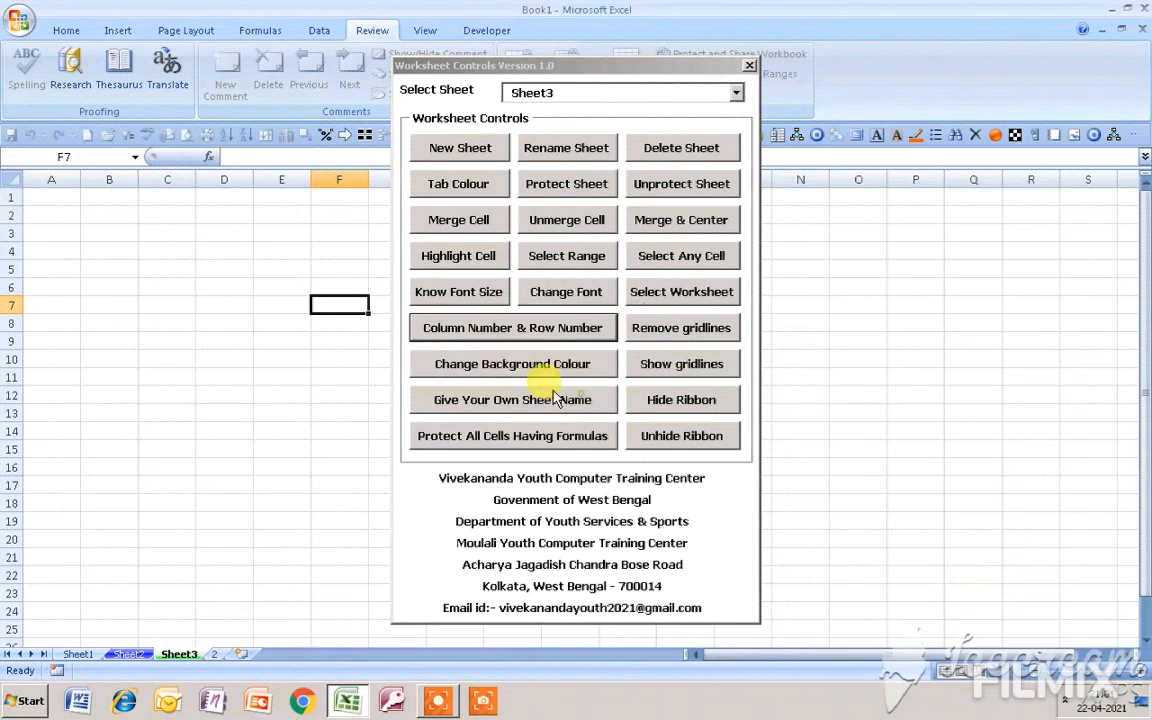
Look up the row and column number of cell r5 with Column Number & Row Number, and dismiss the messages
click(466, 332)
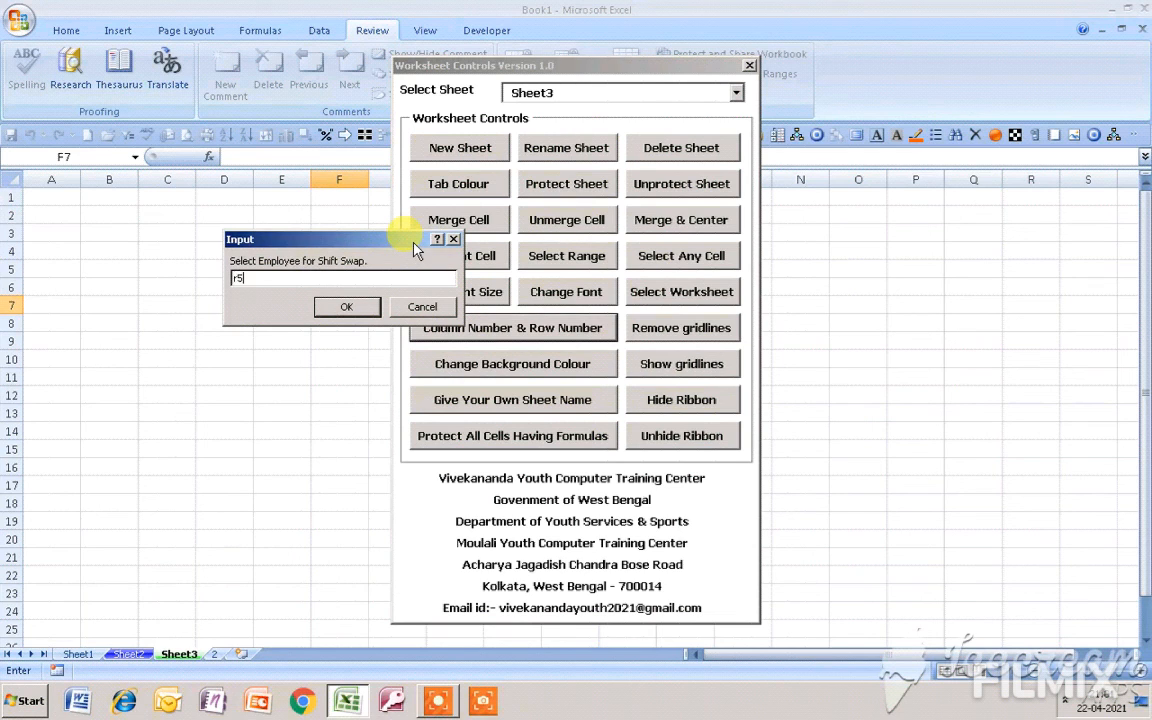
click(348, 307)
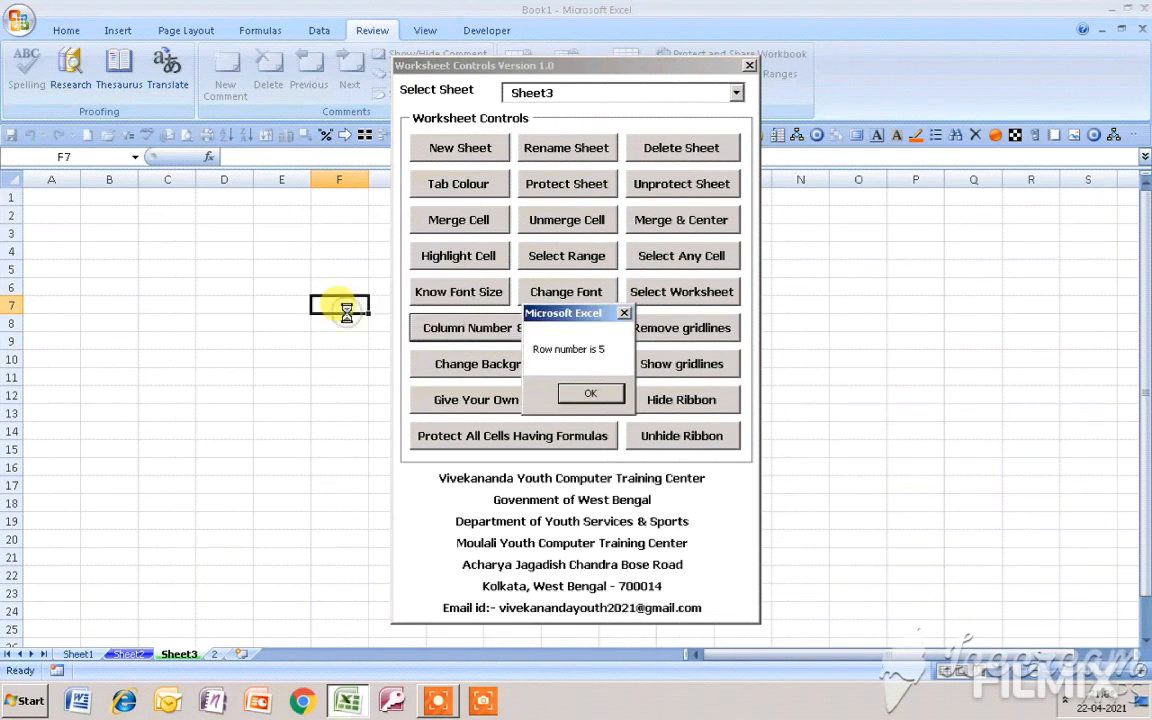
click(606, 401)
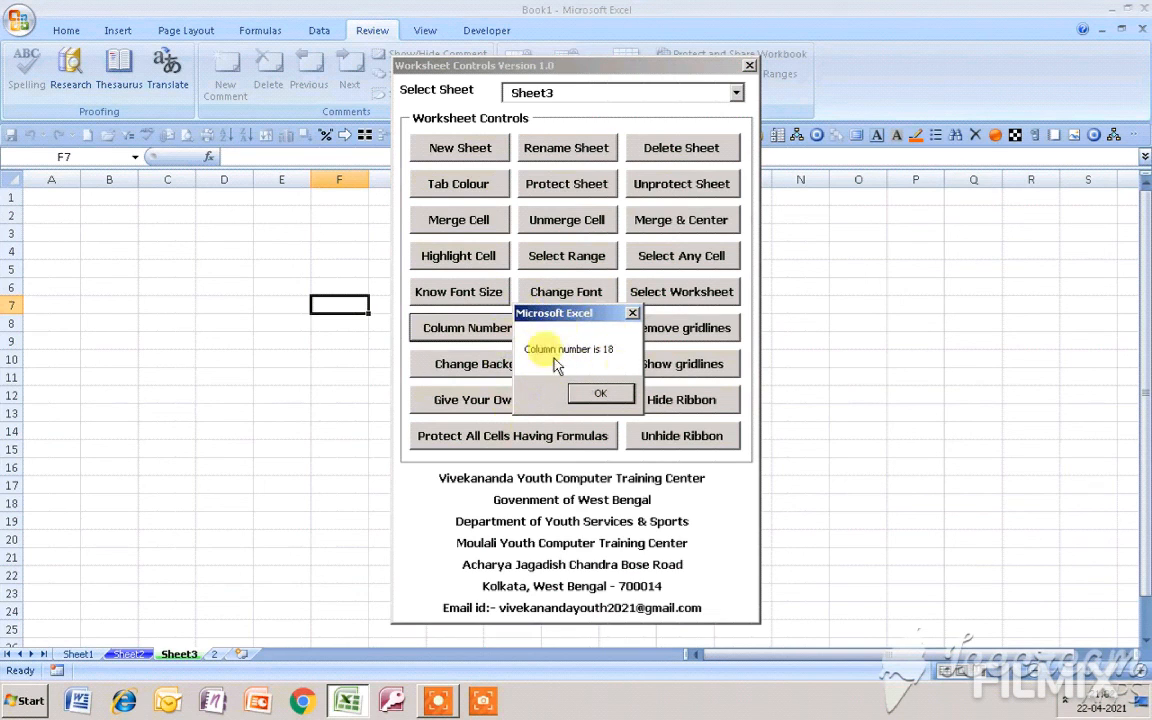
click(596, 396)
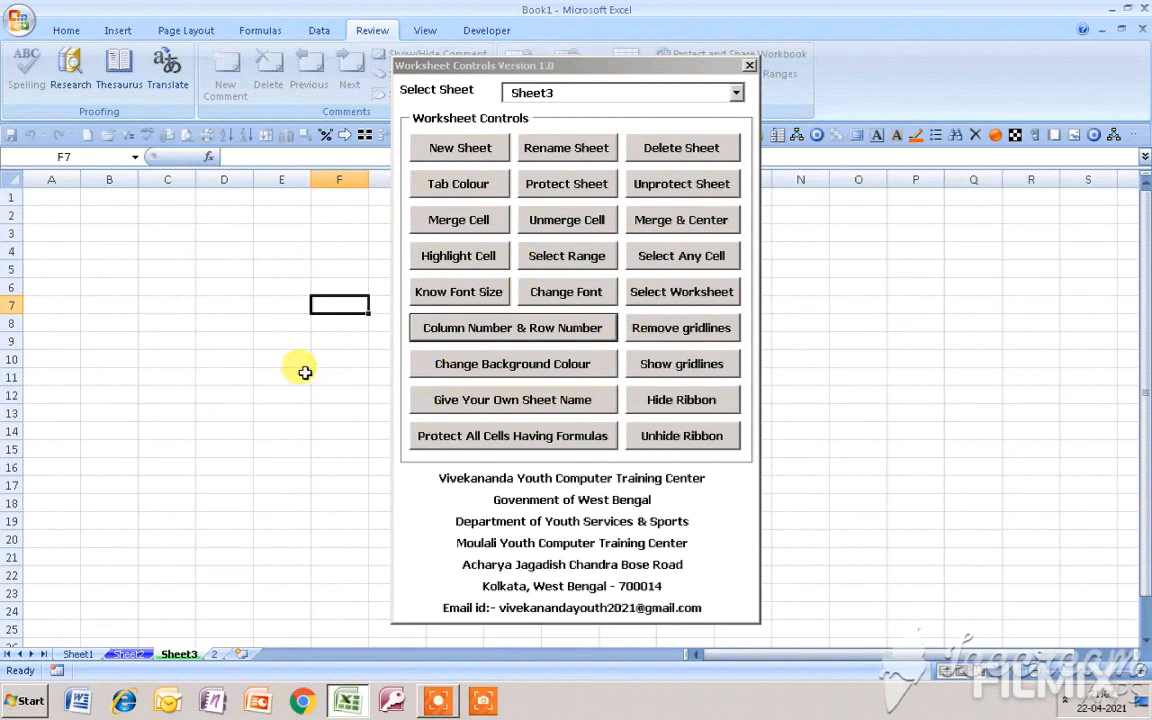
Remove the gridlines from Sheet3, select cell E9, and show the gridlines again
click(654, 328)
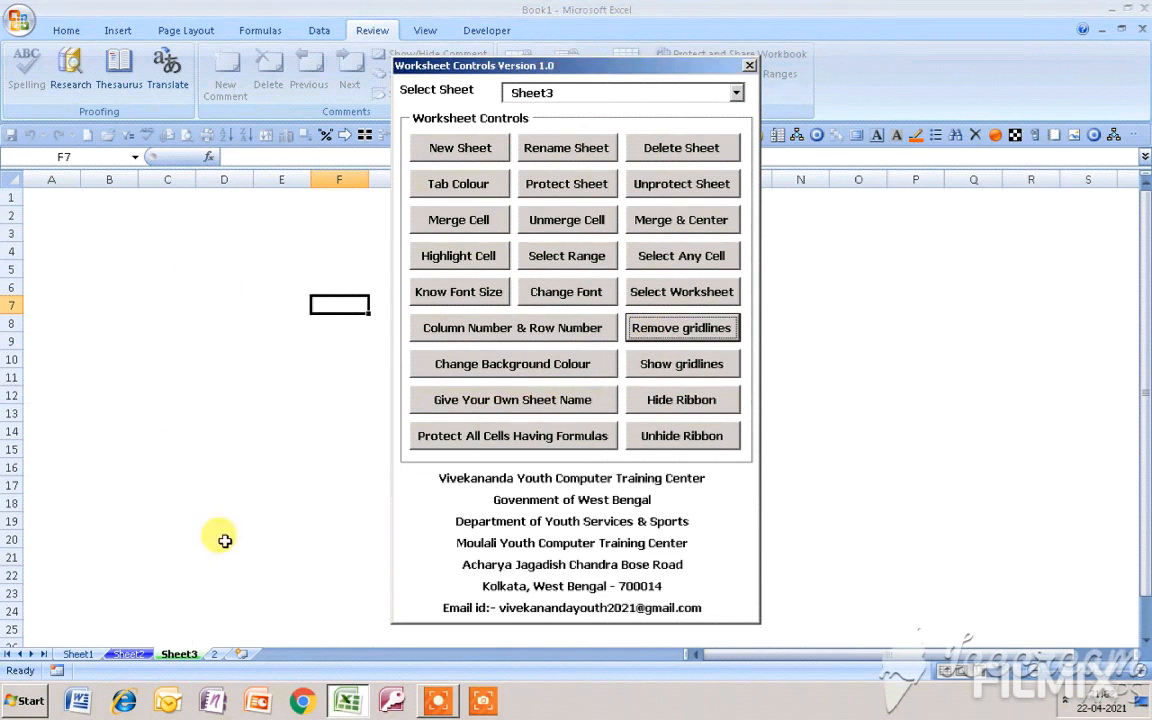
click(287, 346)
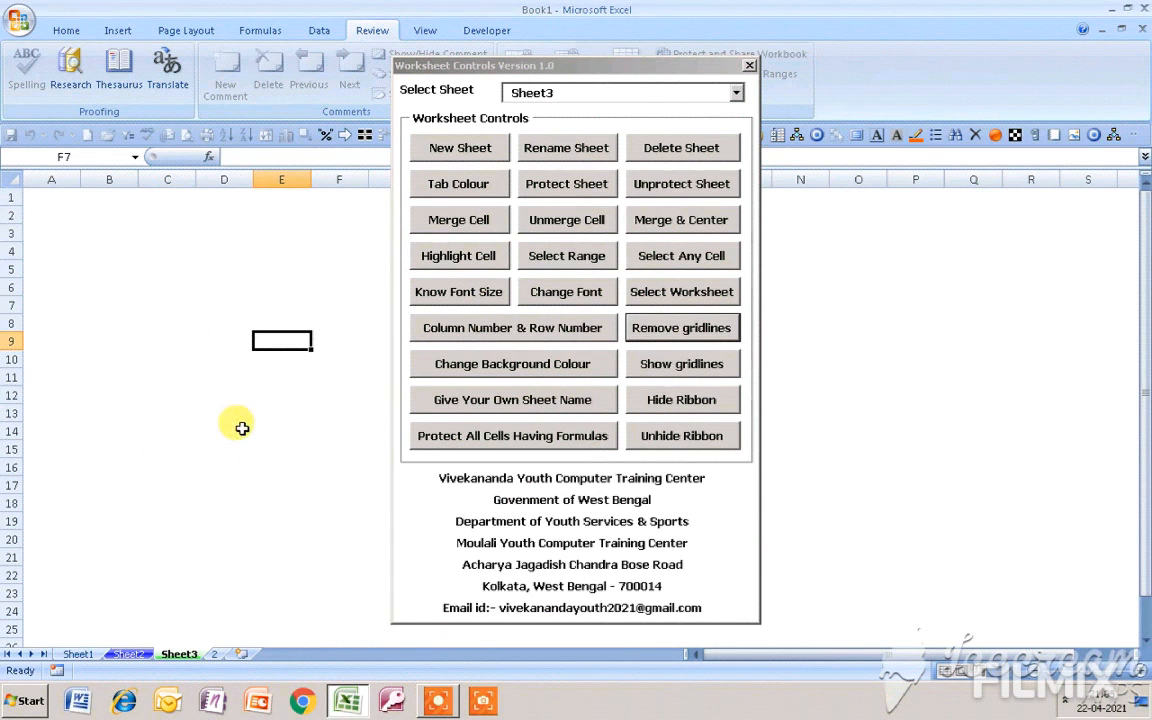
click(718, 368)
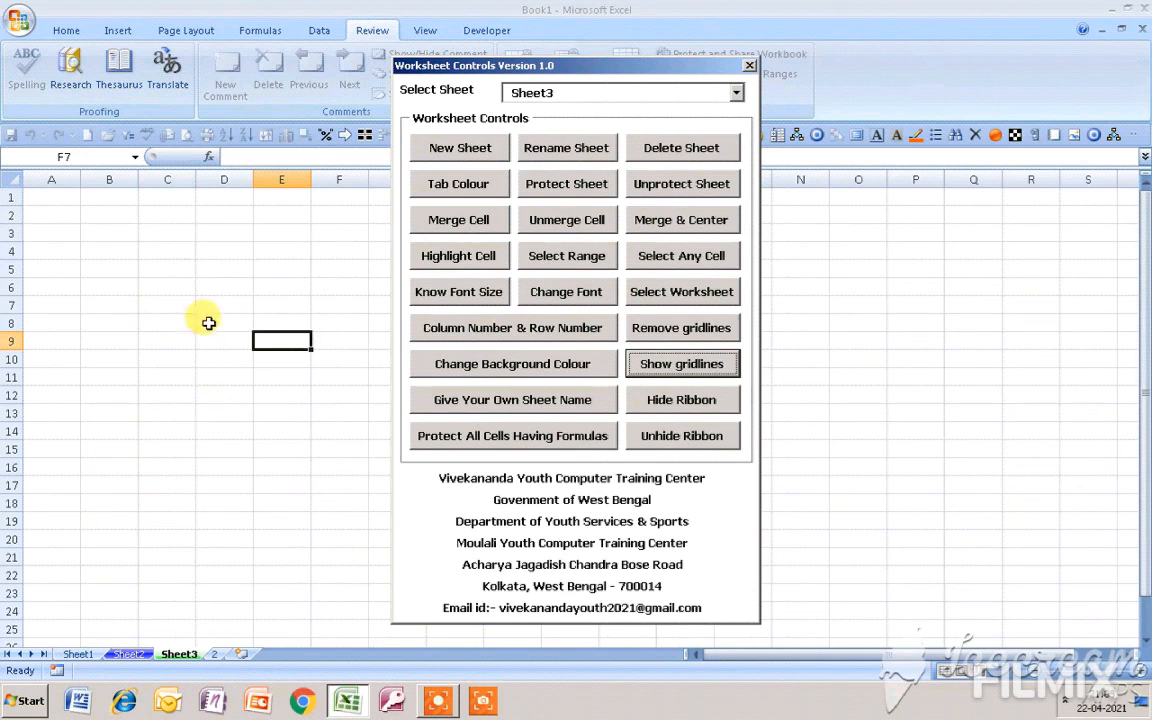
Switch to Sheet2 in the form, and try removing and restoring its gridlines
click(550, 93)
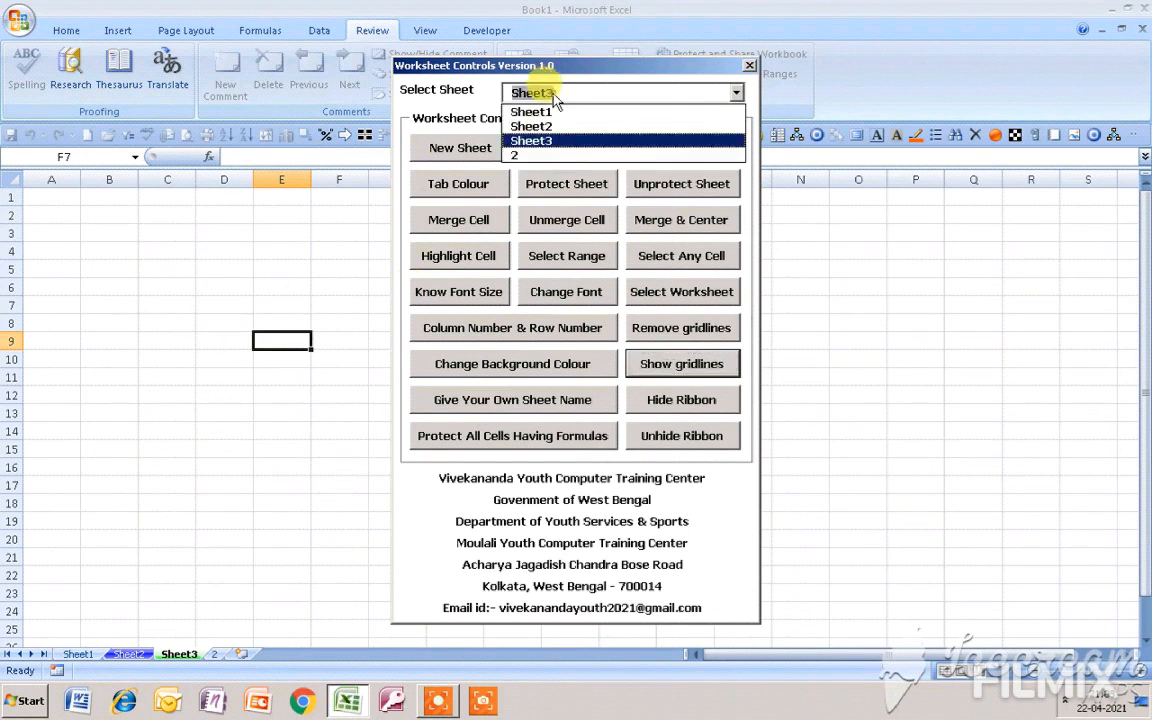
click(560, 131)
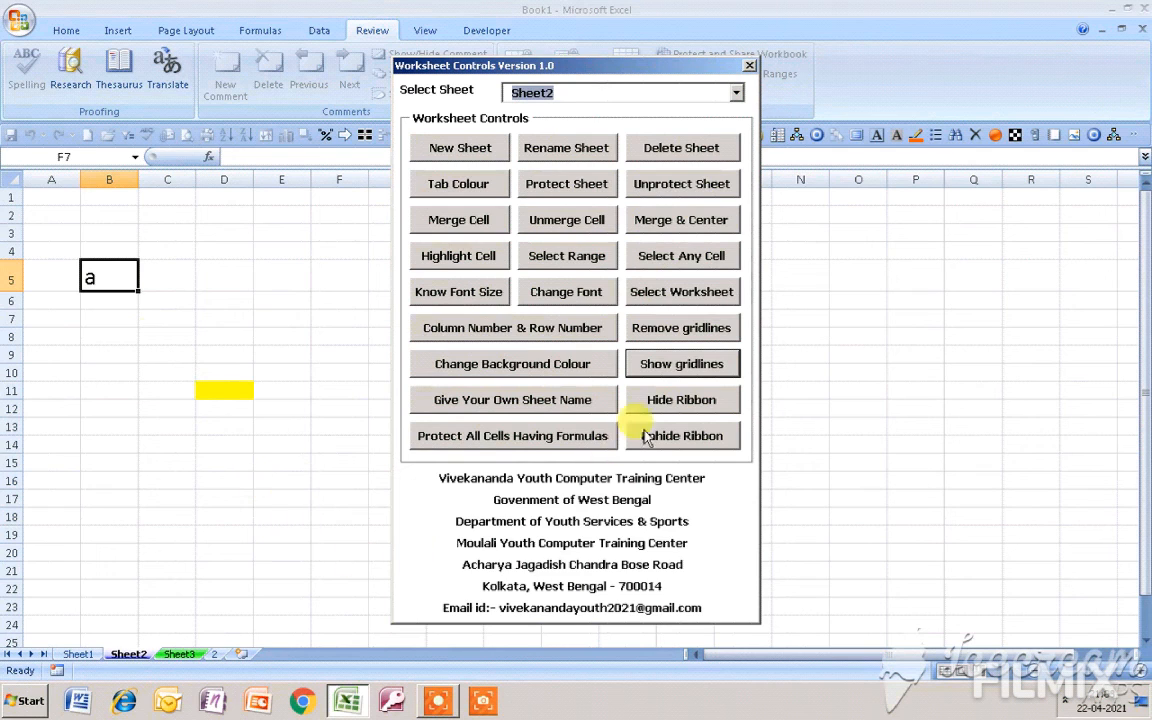
click(666, 340)
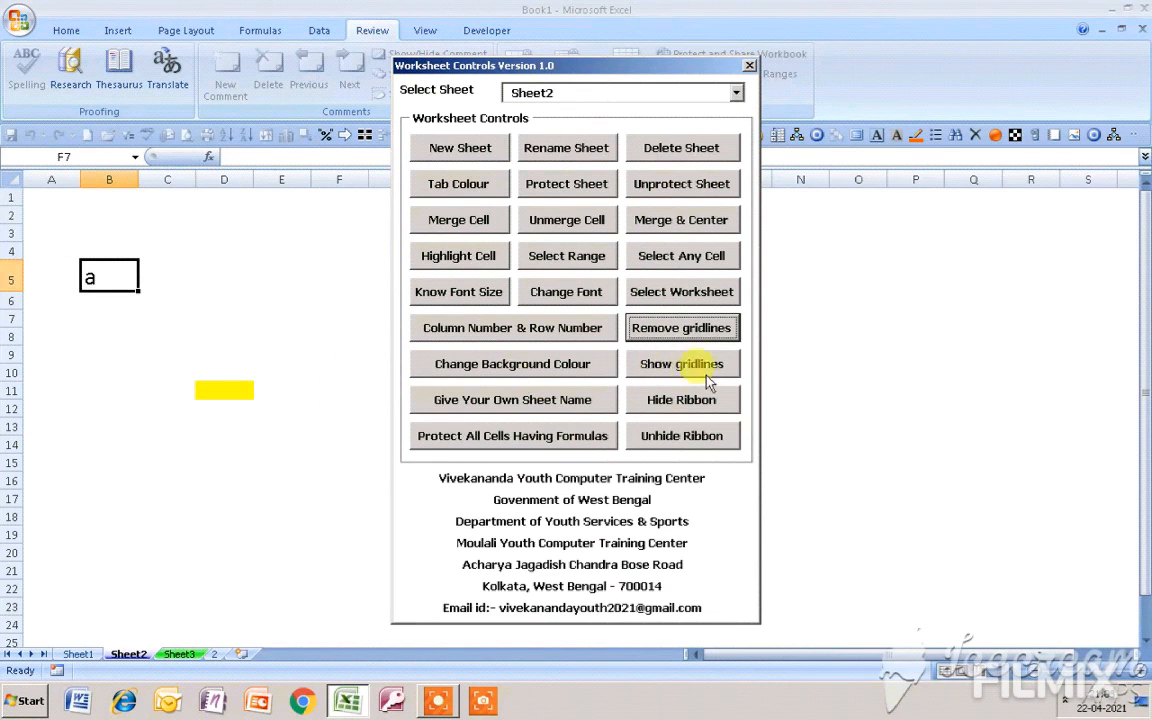
click(695, 368)
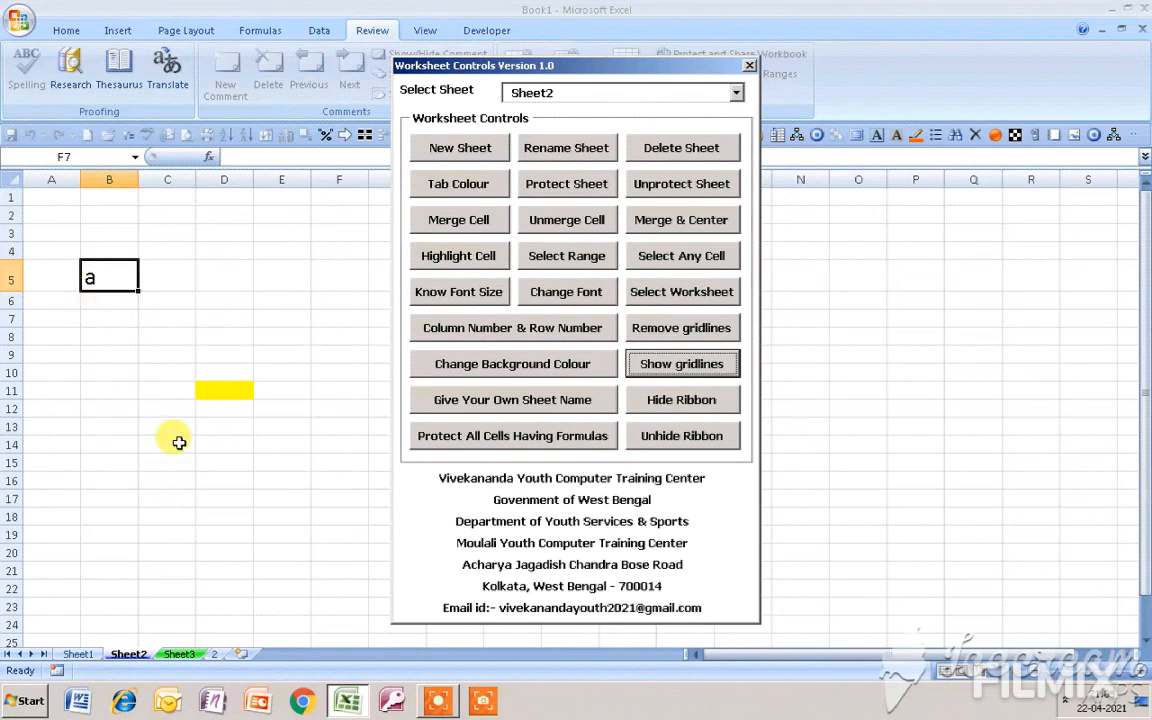
Give cell B5 a blue fill with Change Background Colour
click(470, 362)
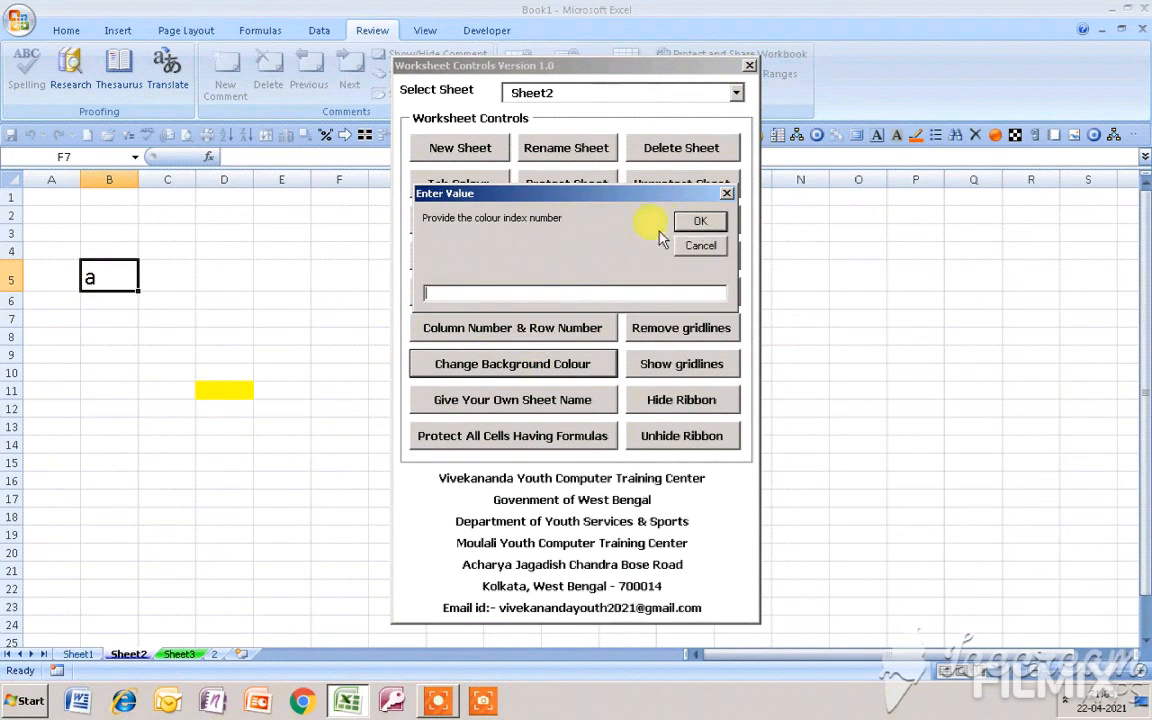
drag(496, 197, 362, 186)
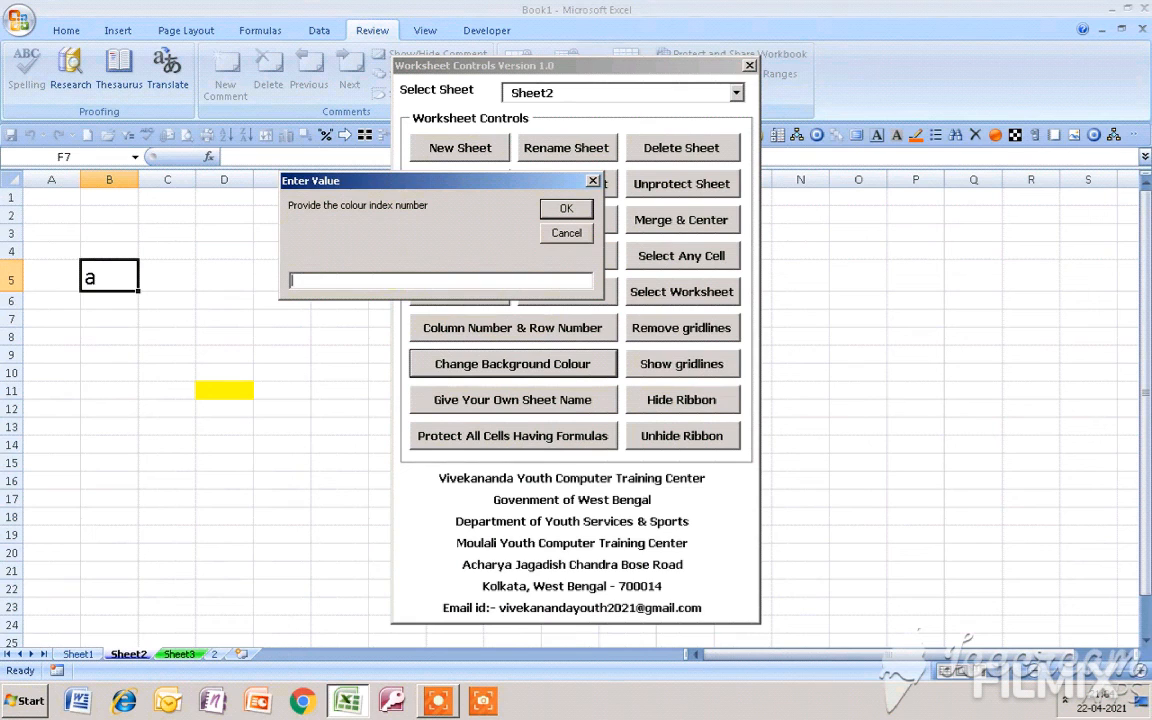
click(566, 209)
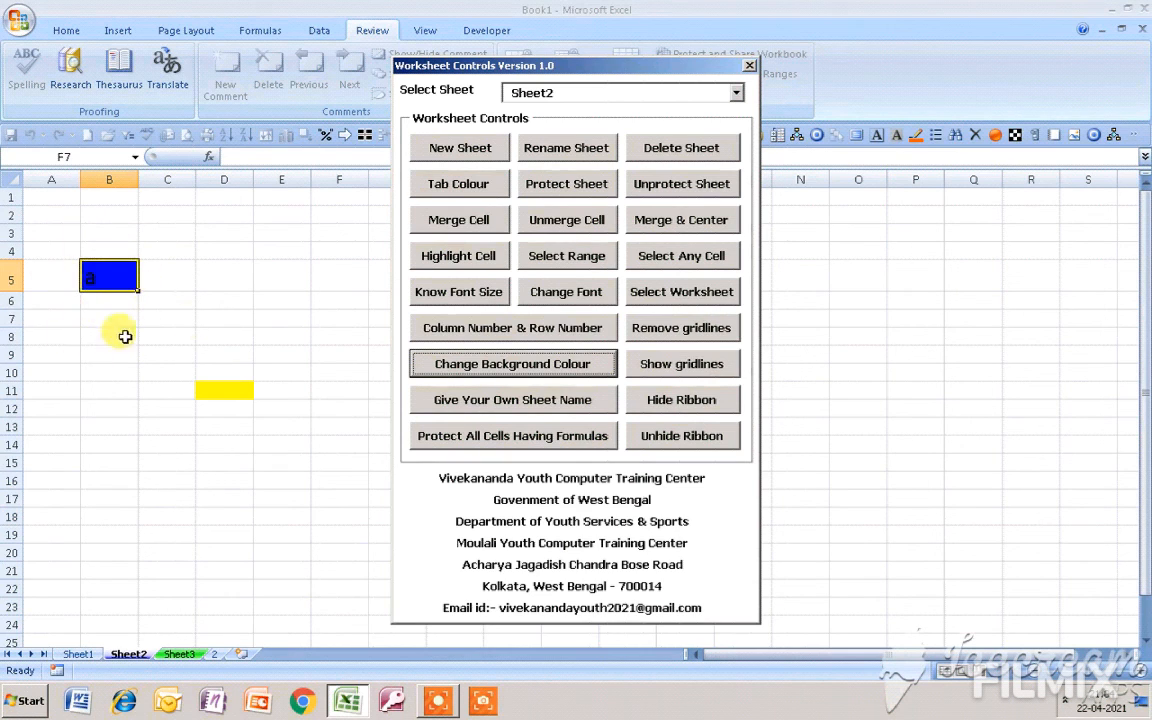
Change the background of cell B5 to colour index 11
click(437, 365)
drag(630, 186, 590, 190)
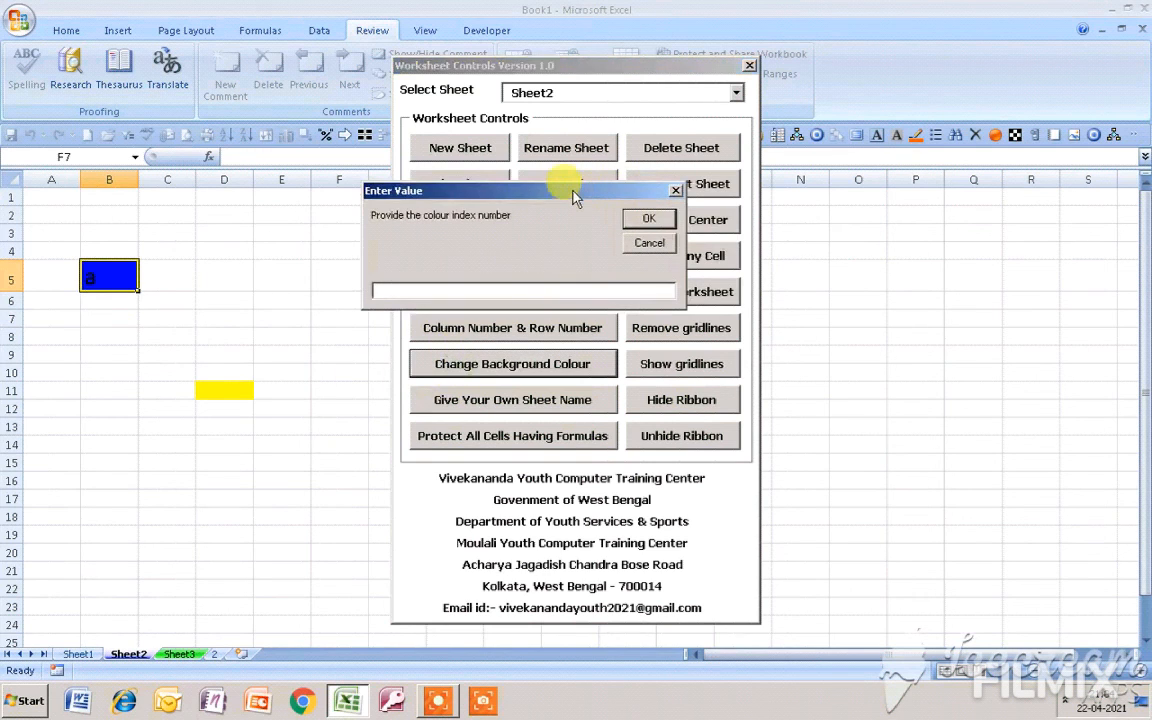
text(11)
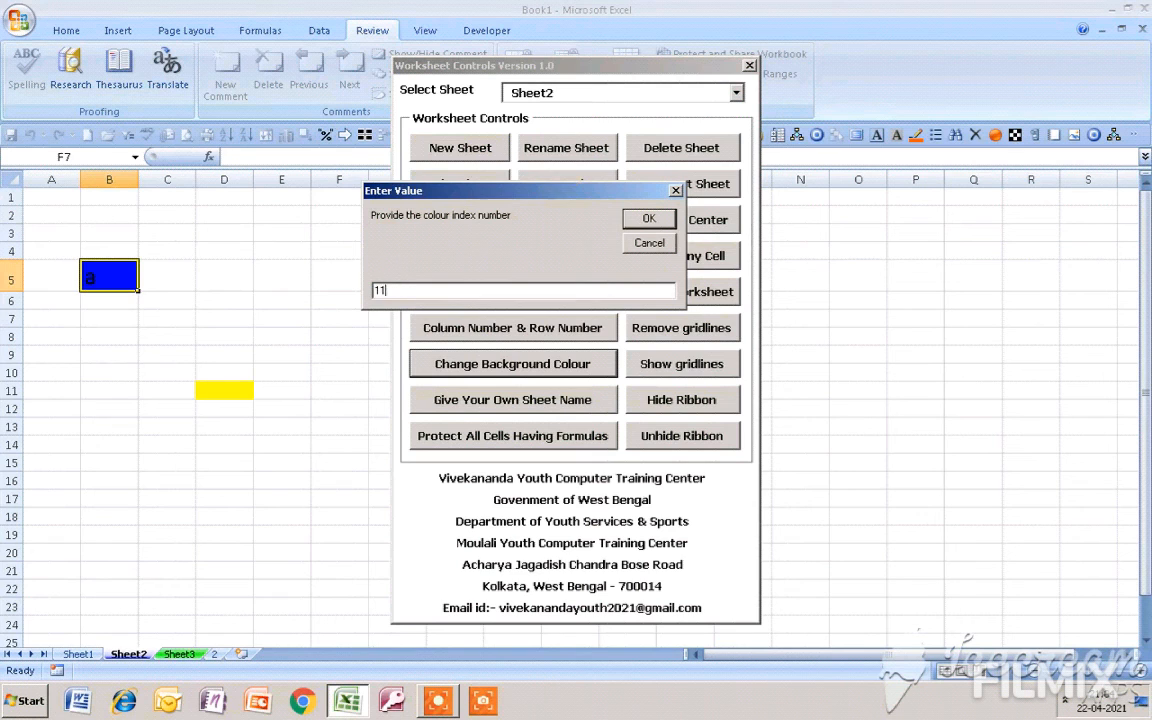
click(650, 220)
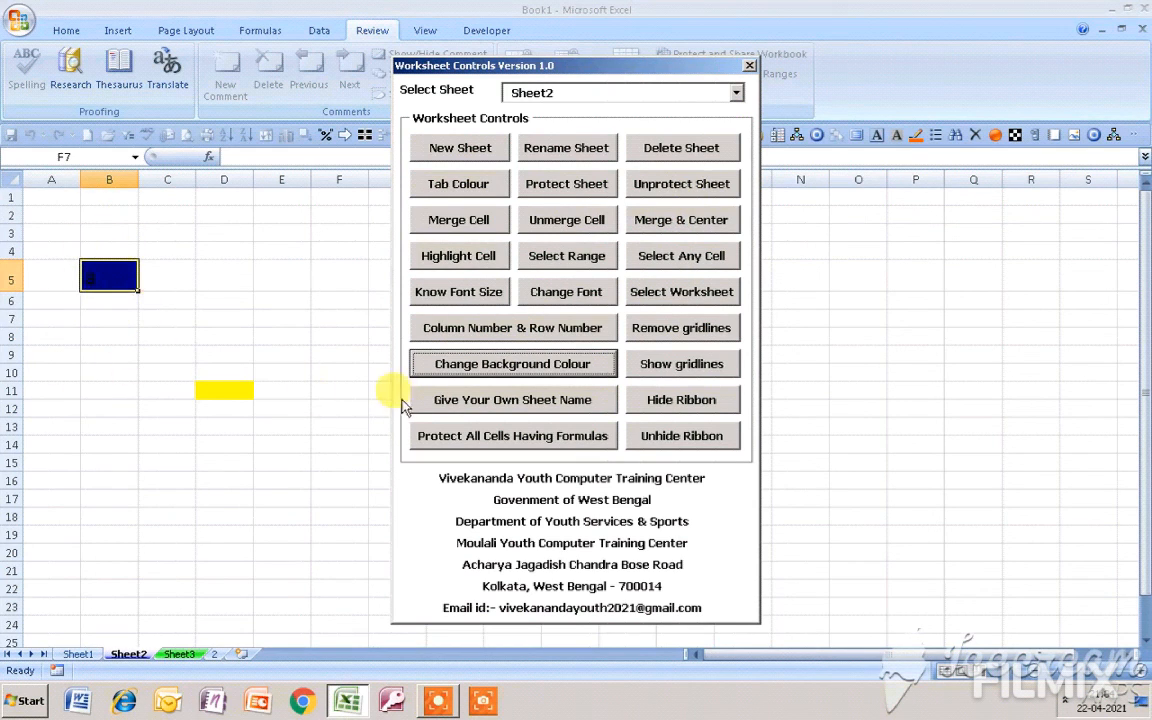
Set the background of cell B5 to colour index 10
click(420, 368)
text(10)
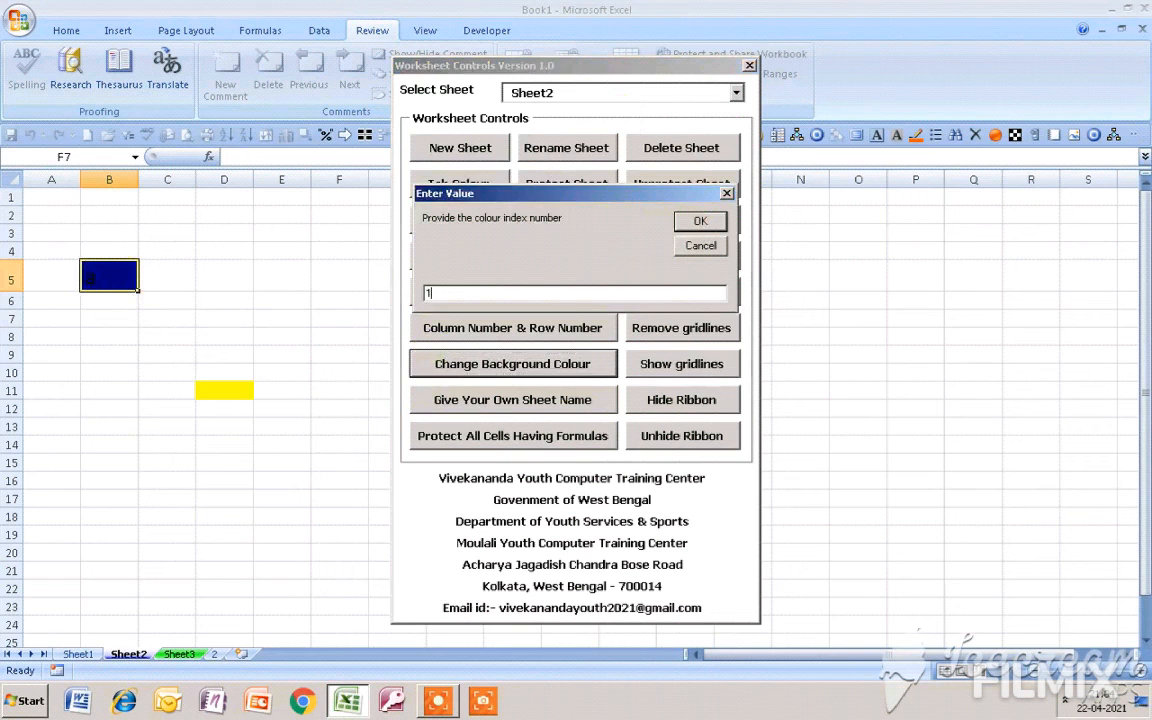
click(700, 222)
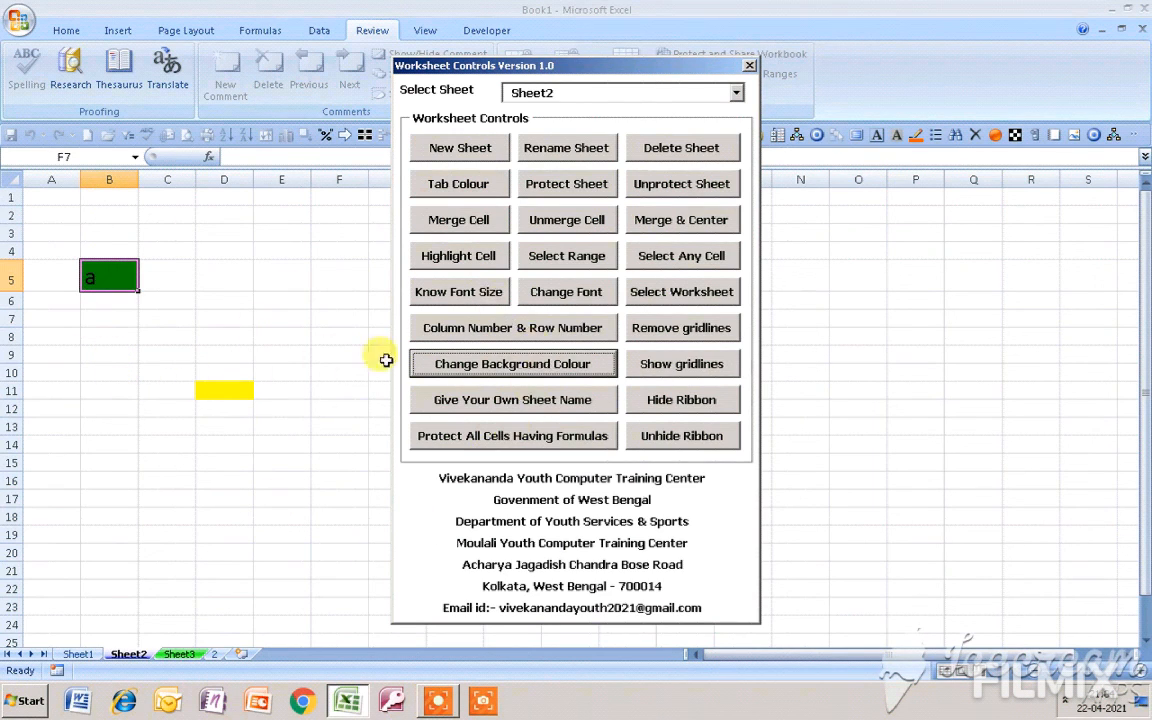
Select cell B10 with Select Any Cell and set its background to colour index 8
click(697, 272)
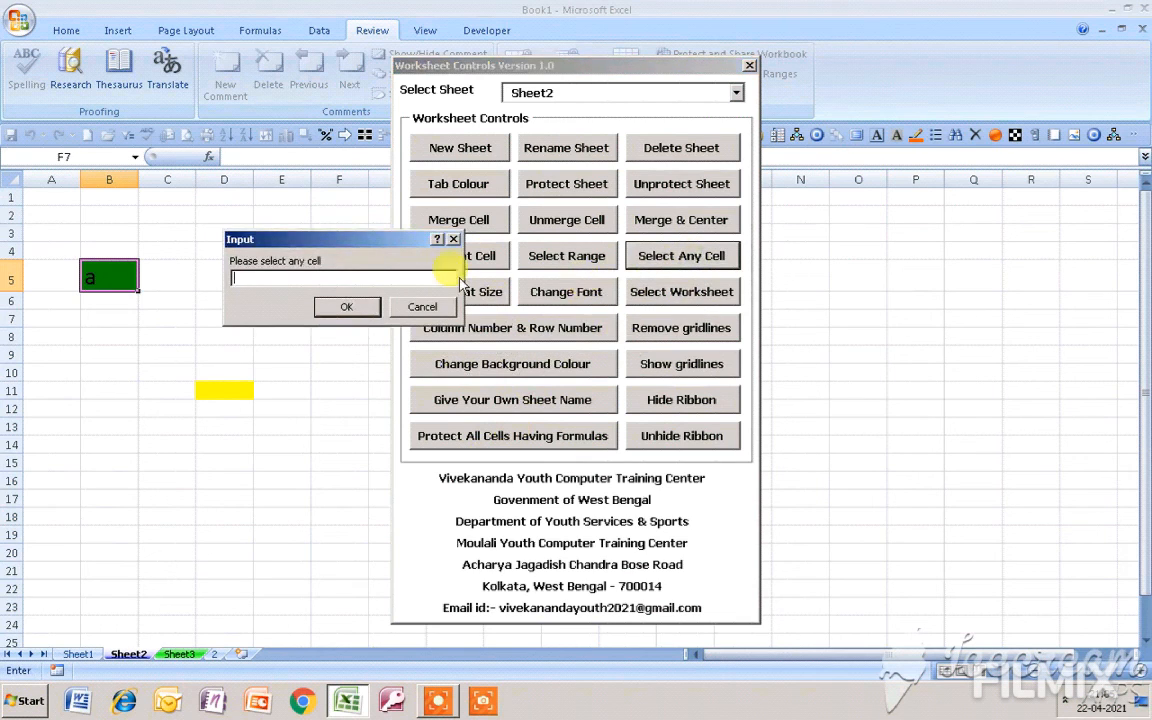
click(122, 374)
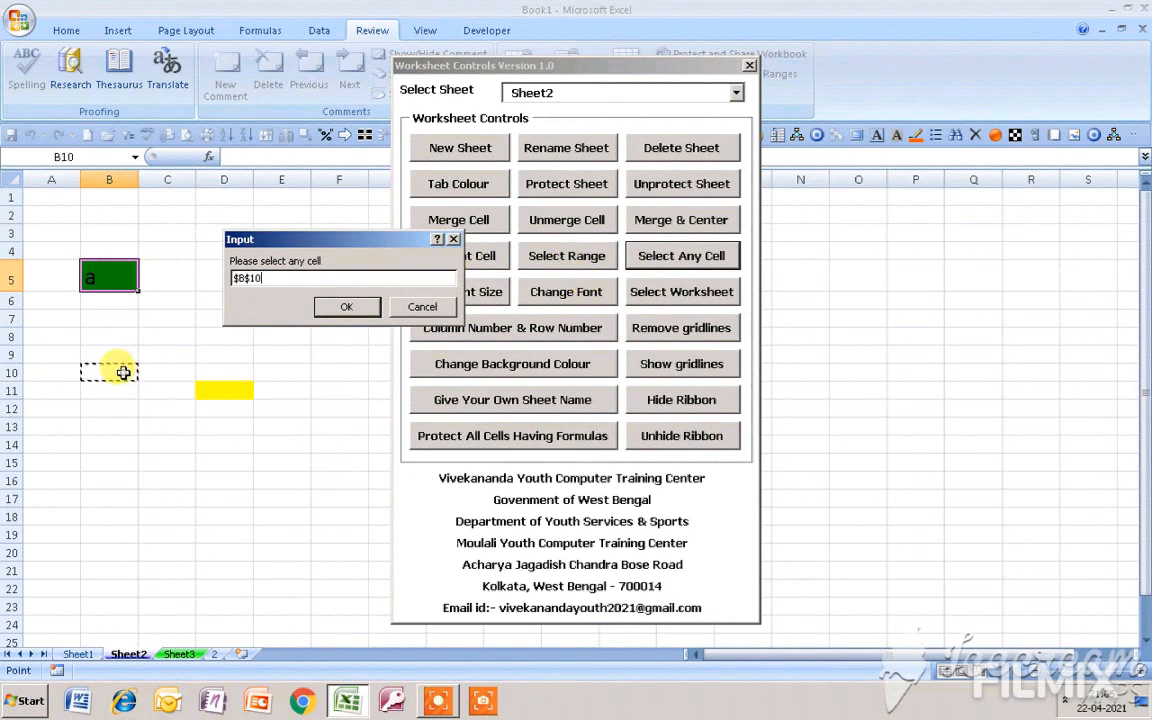
click(348, 307)
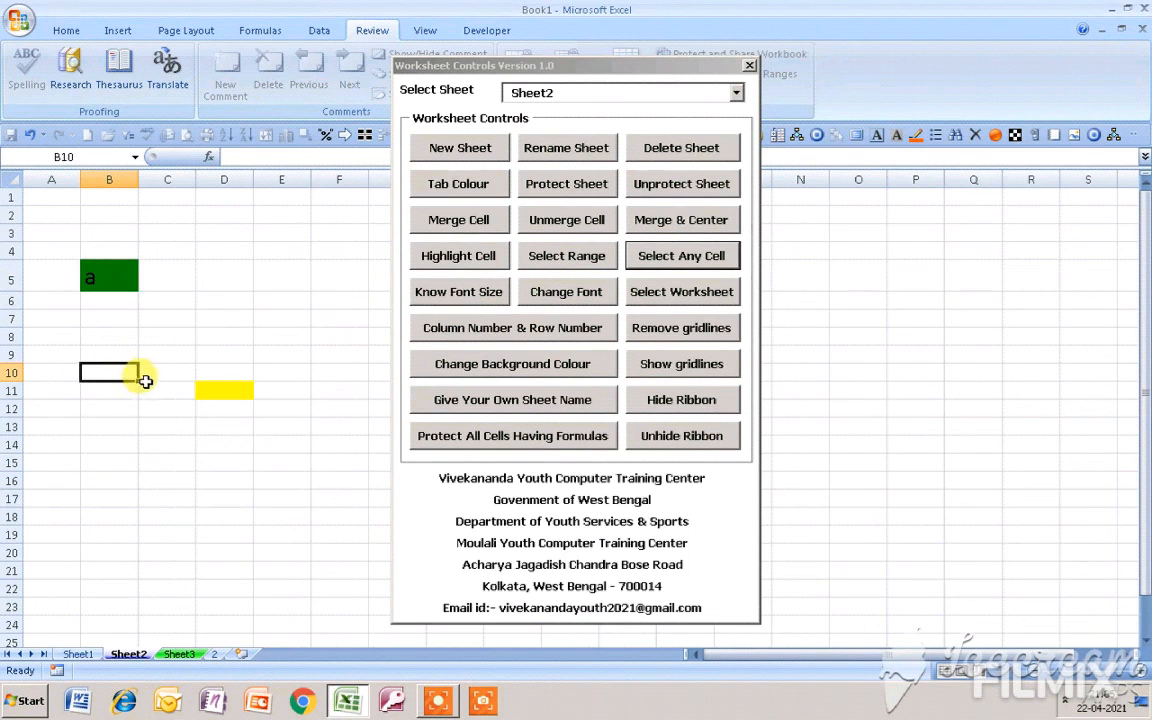
click(478, 367)
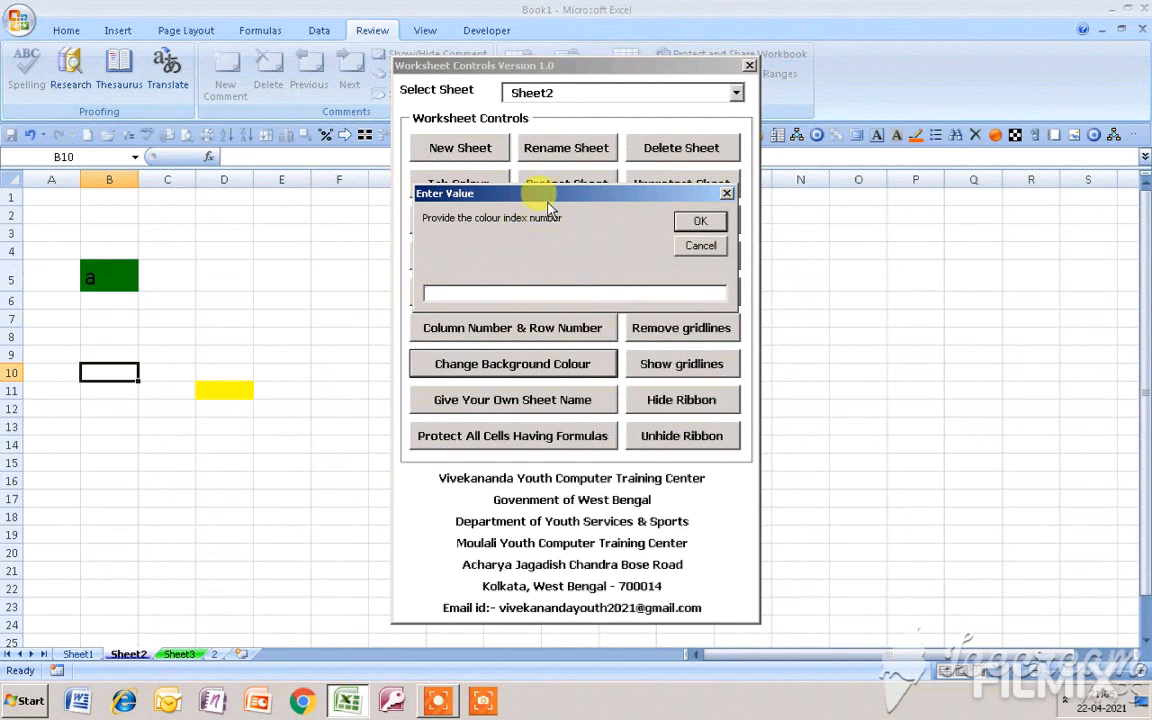
text(8)
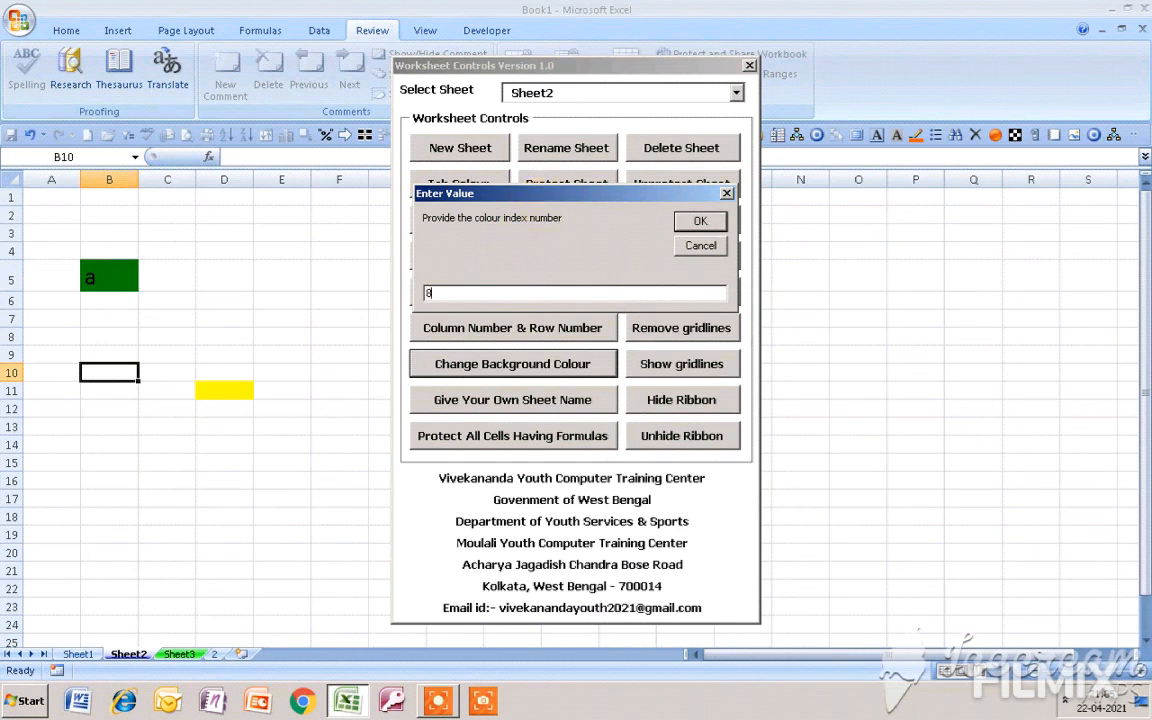
click(700, 221)
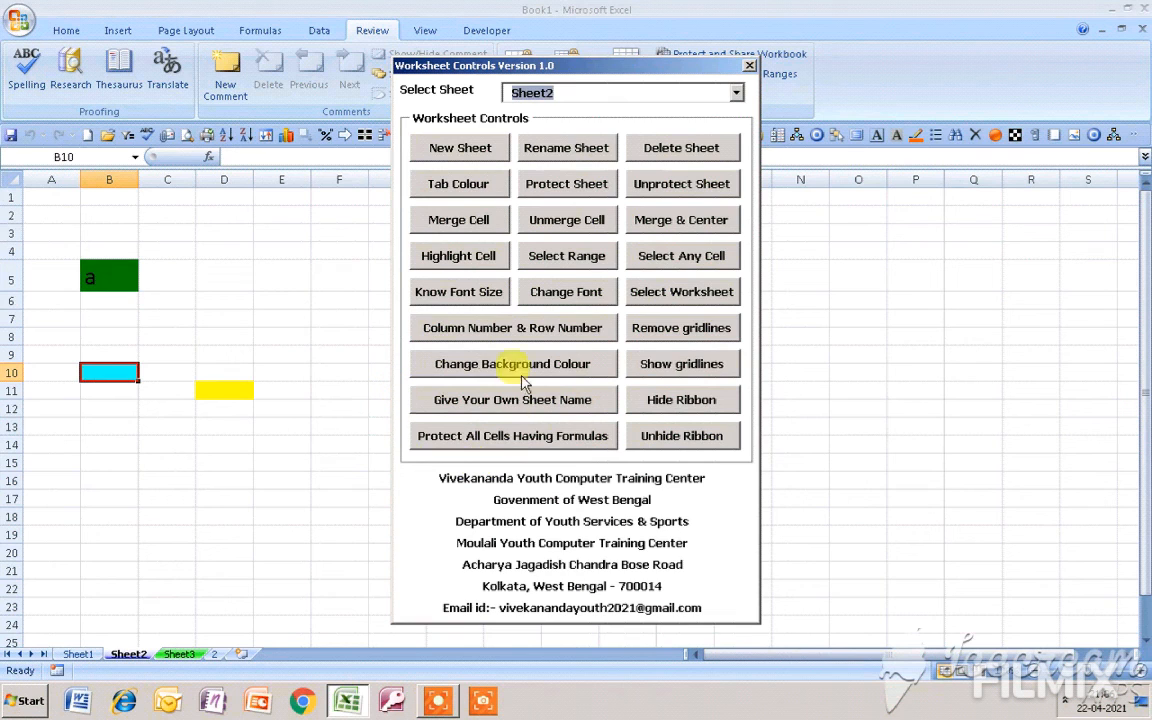
Add a worksheet named Inventory with Give Your Own Sheet Name, and check the form's list of sheets
click(583, 413)
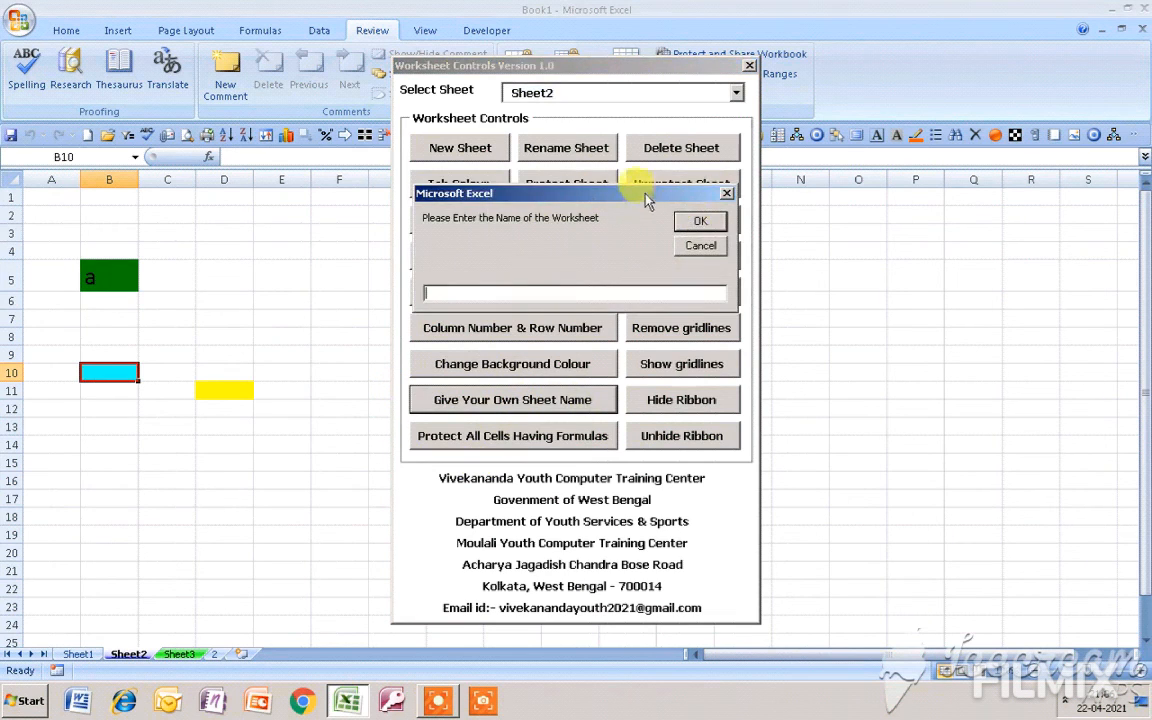
drag(573, 203, 492, 205)
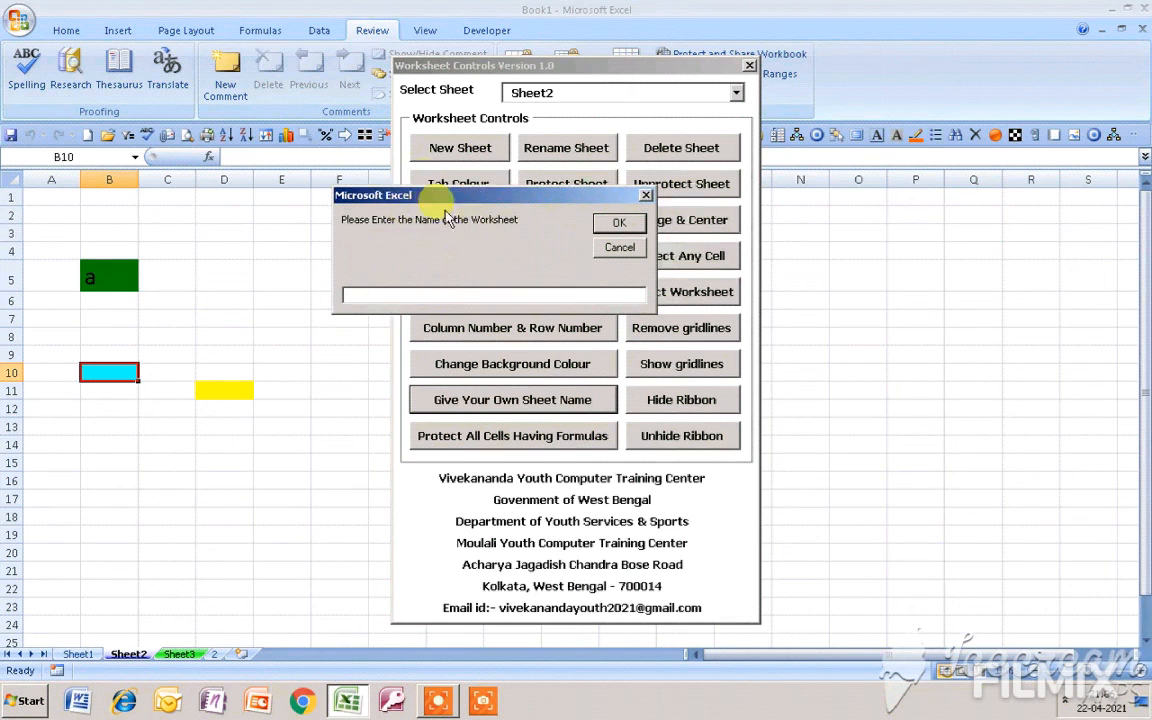
drag(414, 199, 397, 222)
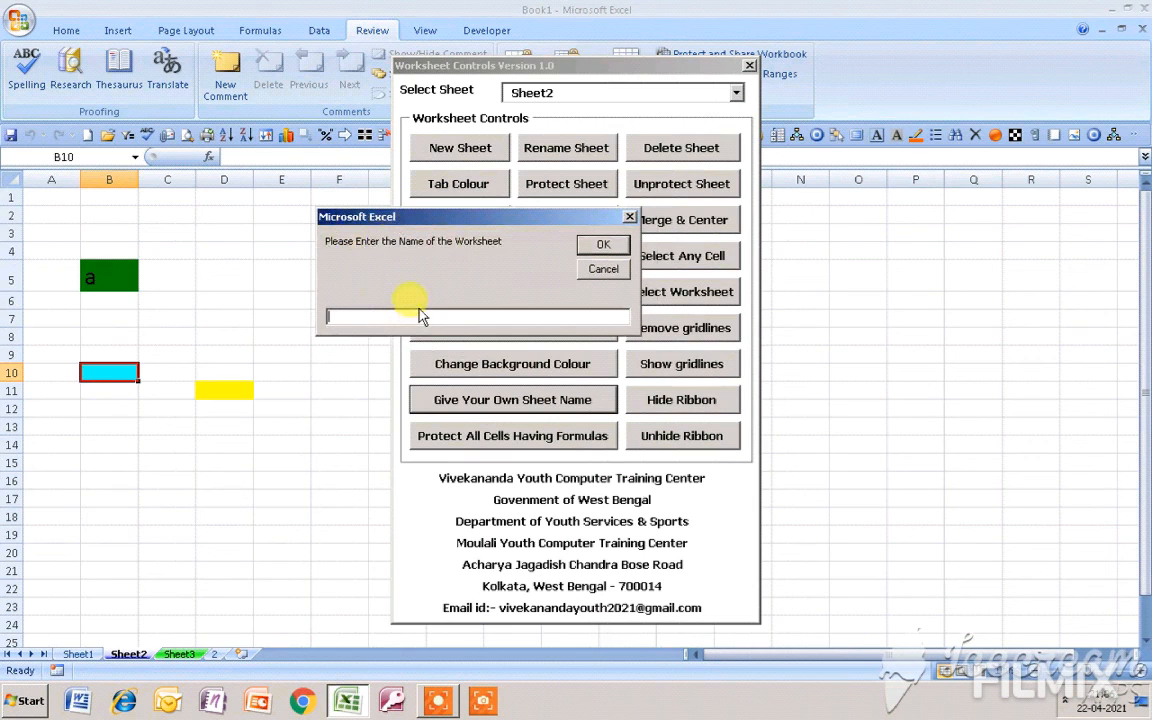
text(Inventory)
click(604, 246)
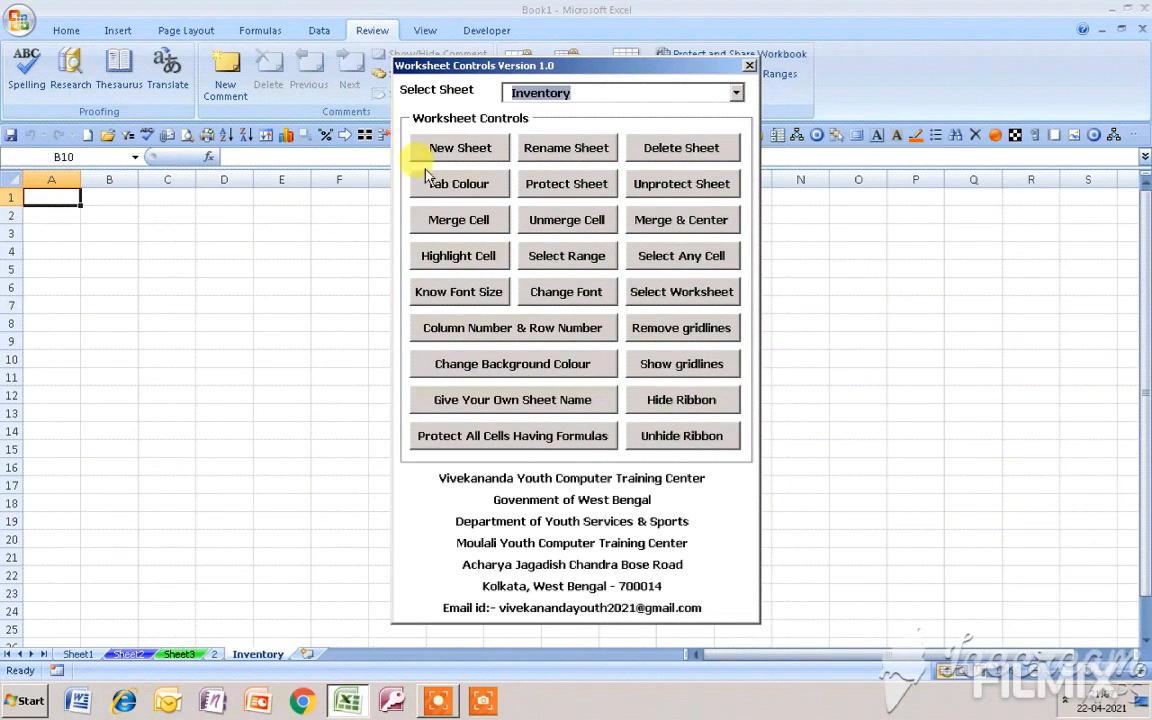
click(586, 94)
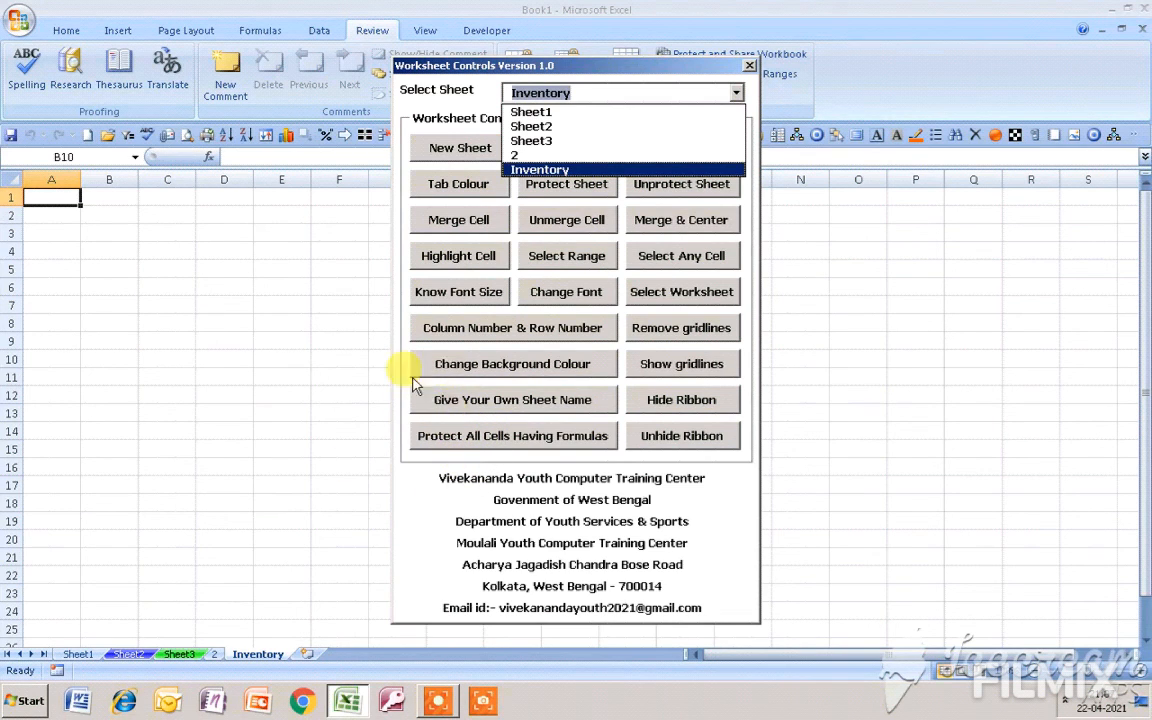
Add another worksheet named Sales with Give Your Own Sheet Name
click(442, 400)
drag(629, 197, 563, 204)
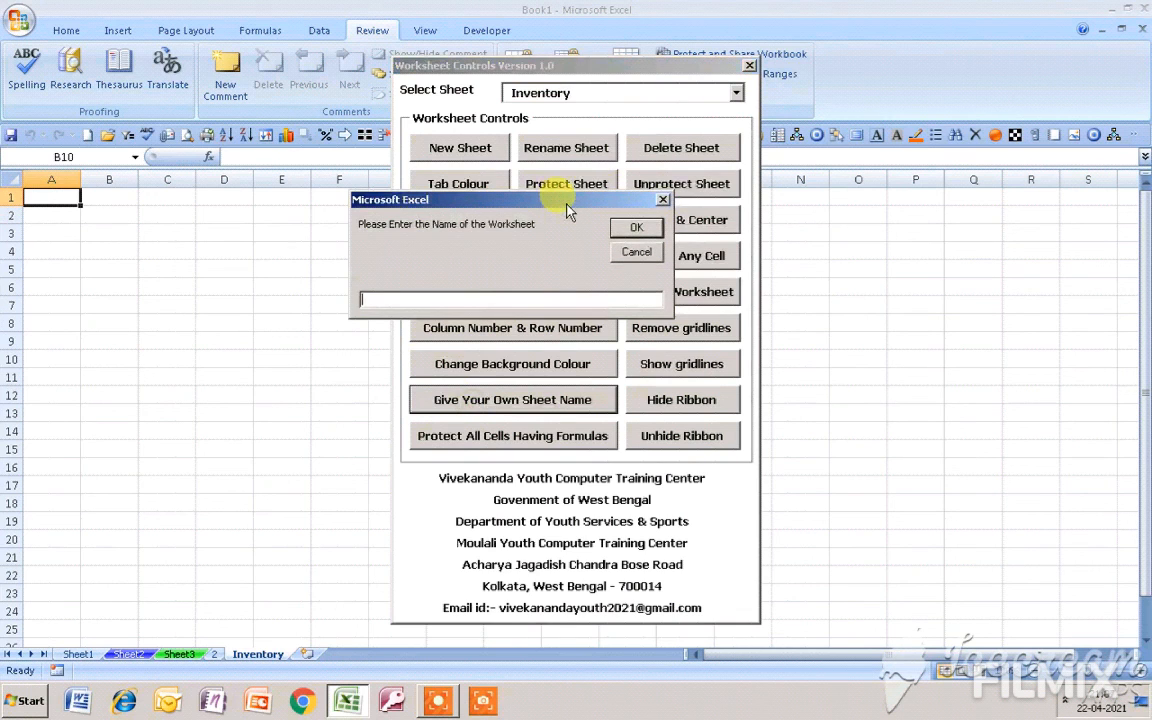
text(Sales)
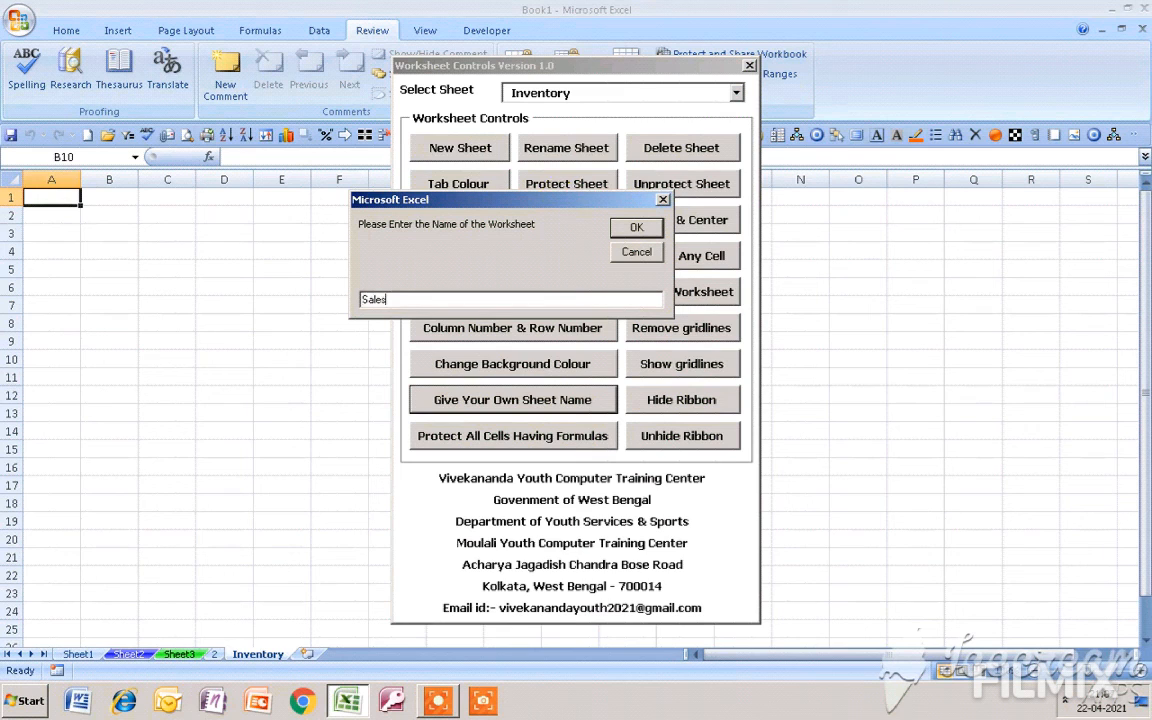
click(634, 227)
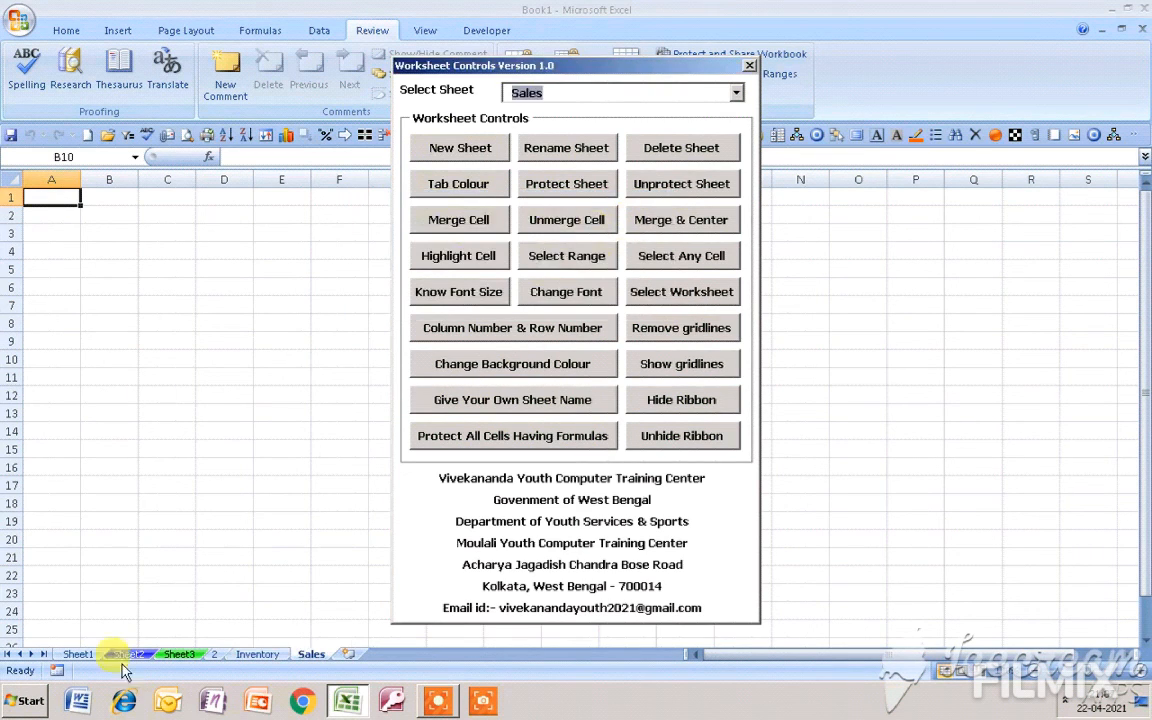
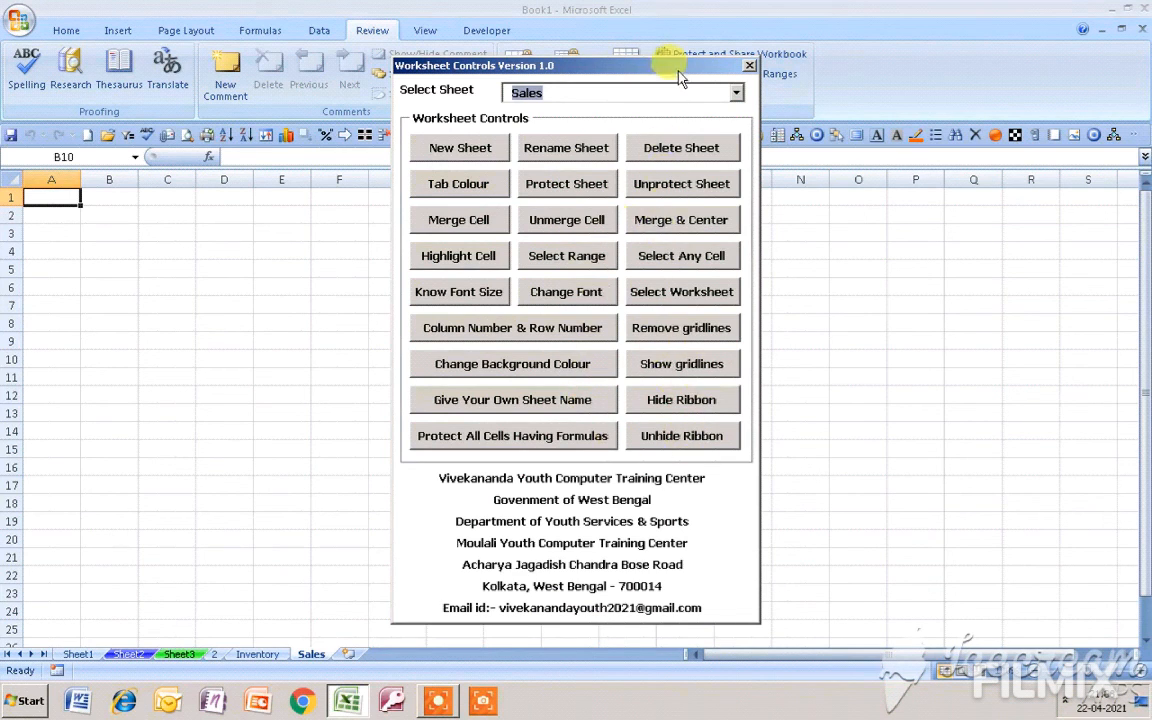
Hide the ribbon while on the Sales sheet with Hide Ribbon and bring it back with Unhide Ribbon
drag(680, 133, 680, 173)
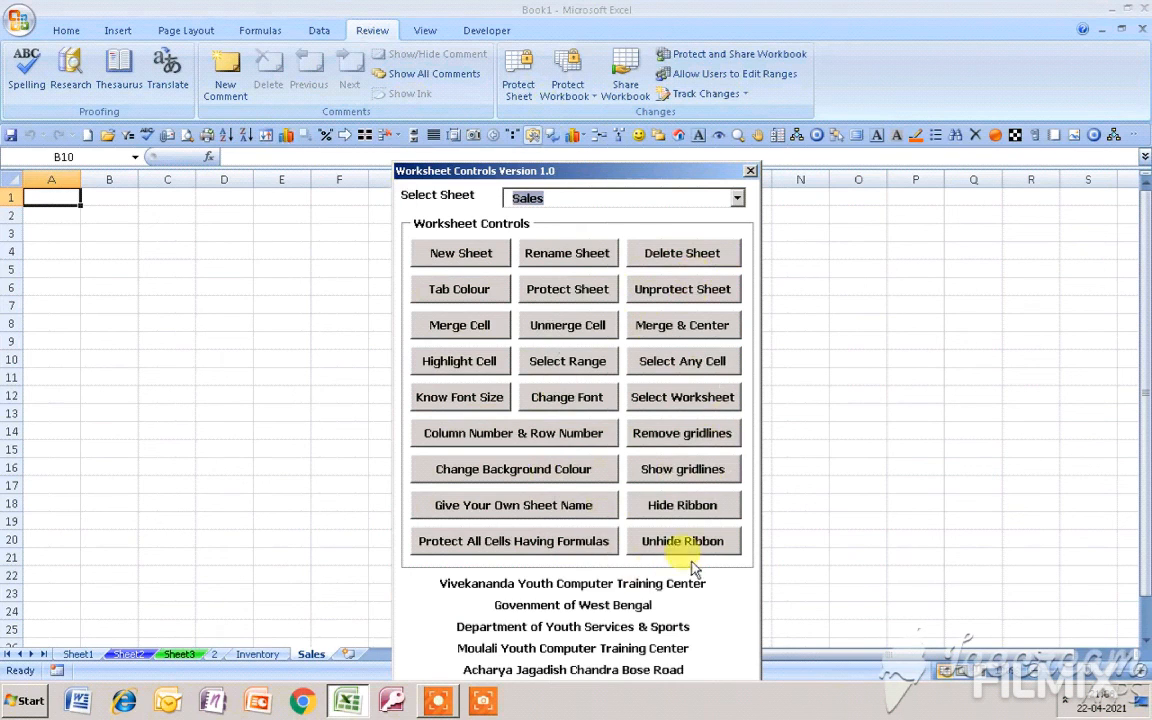
click(718, 505)
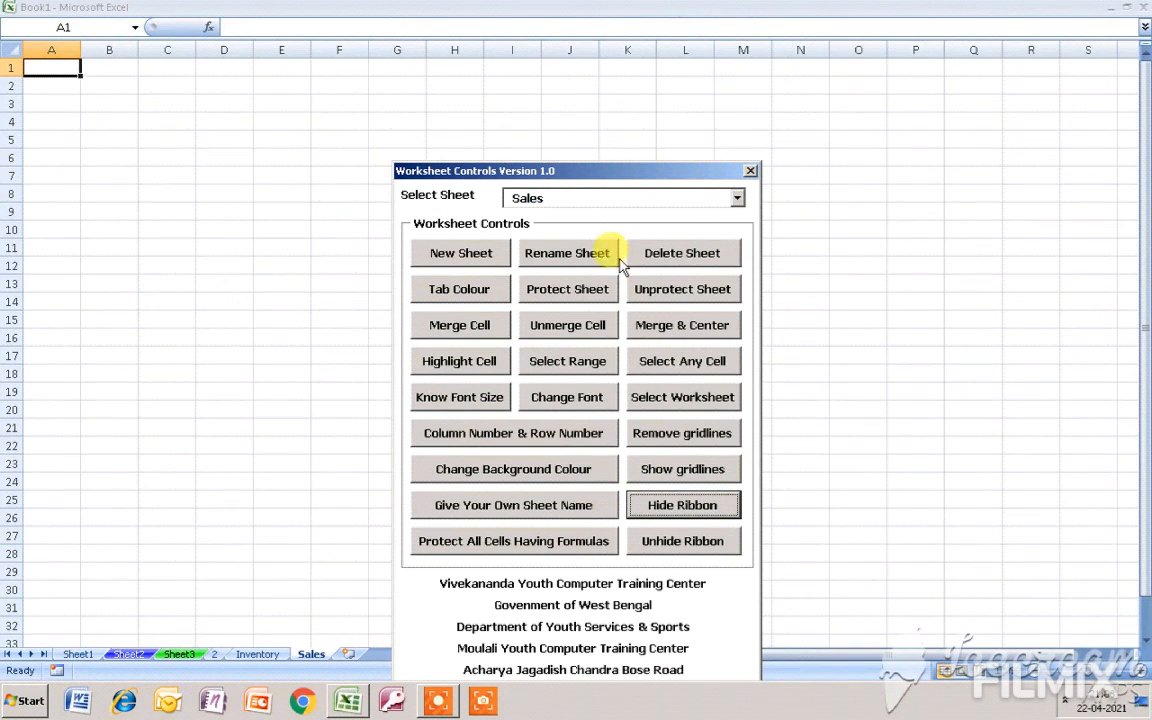
click(684, 548)
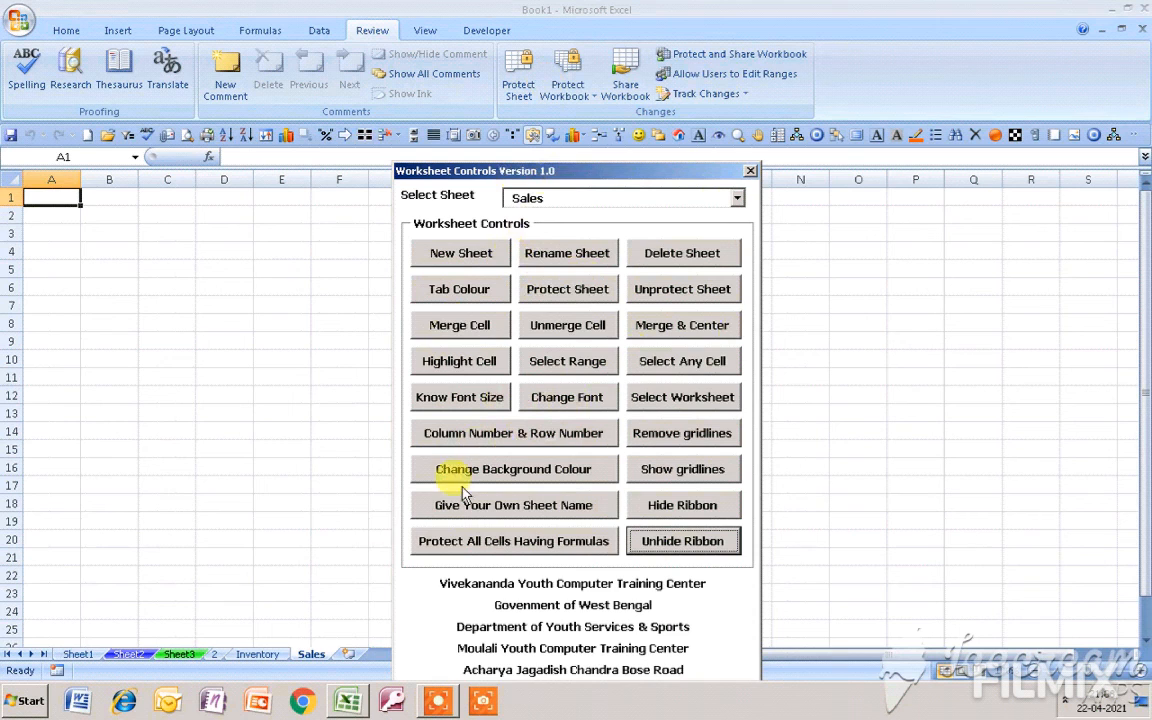
Switch to Sheet3 through the form's sheet list, and hide and unhide the ribbon there
click(568, 202)
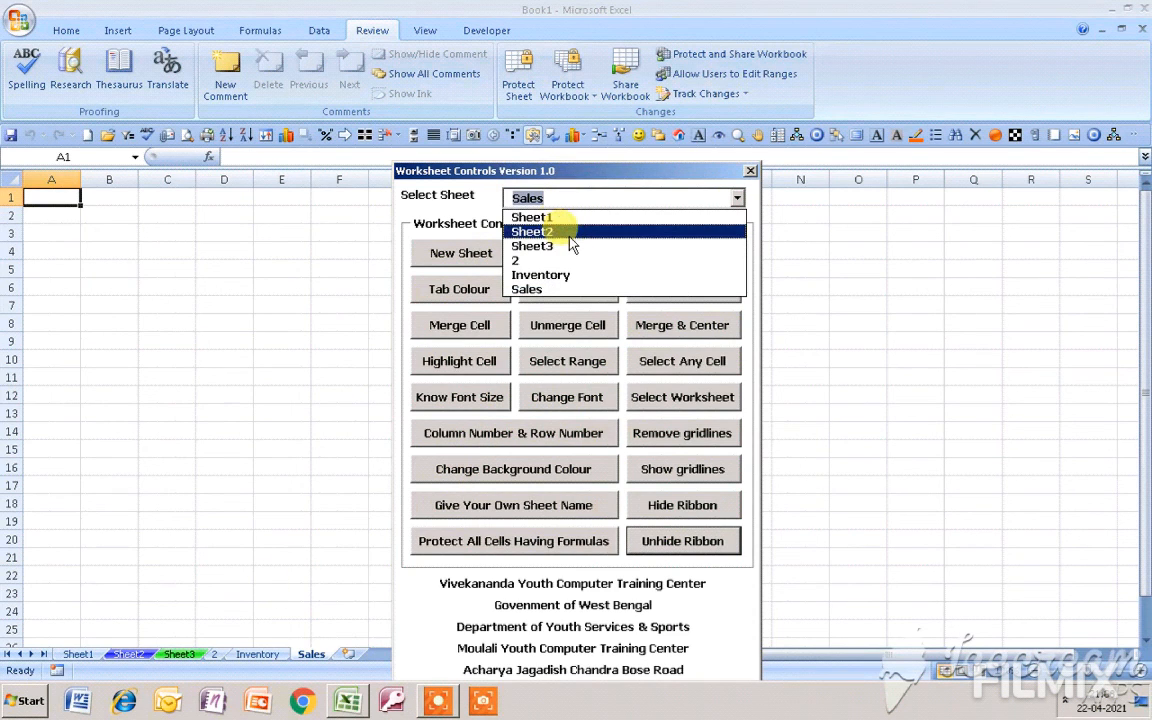
click(571, 246)
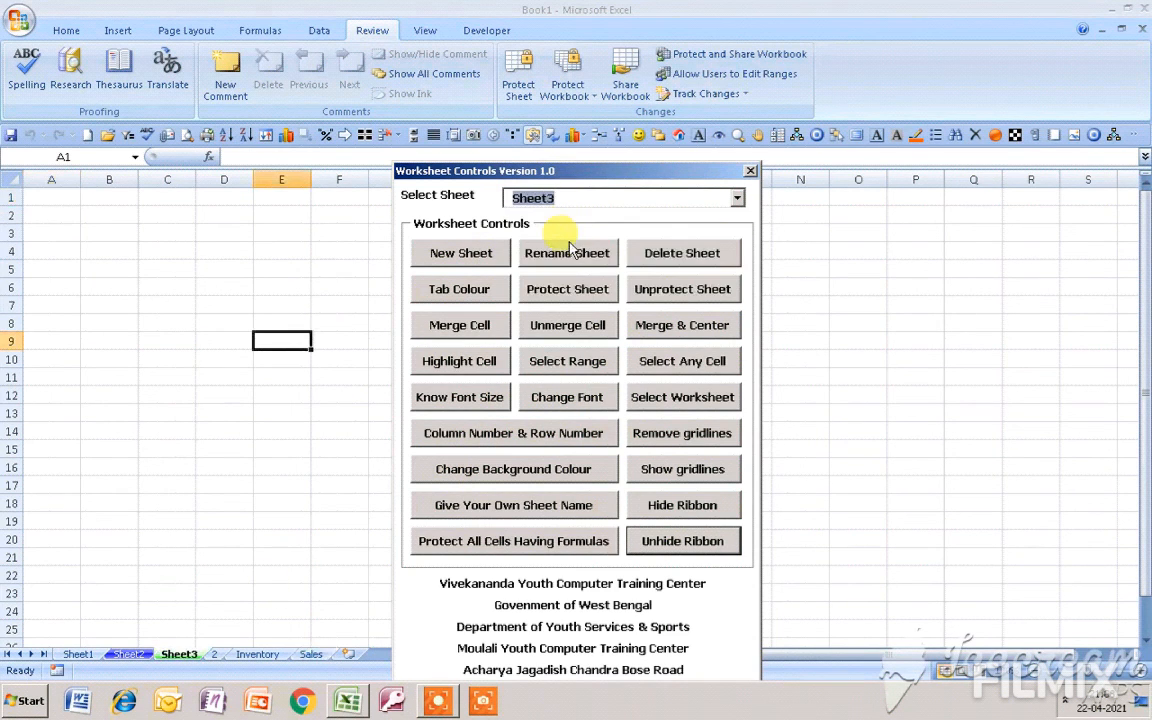
click(712, 503)
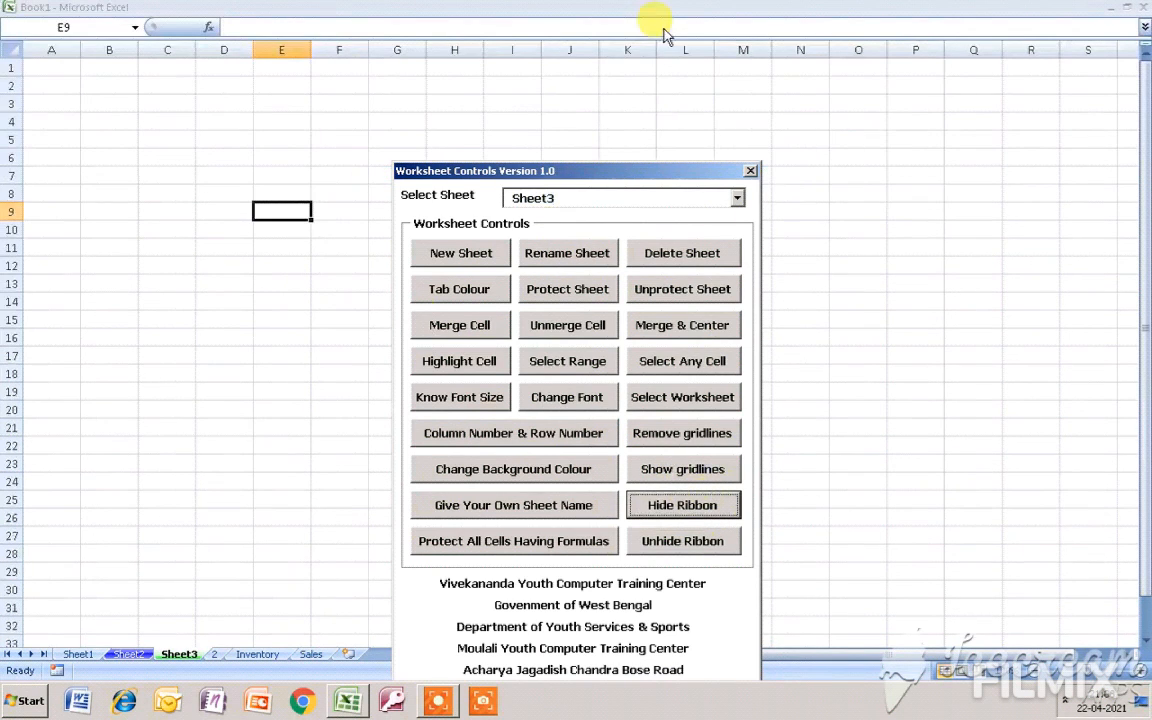
click(680, 541)
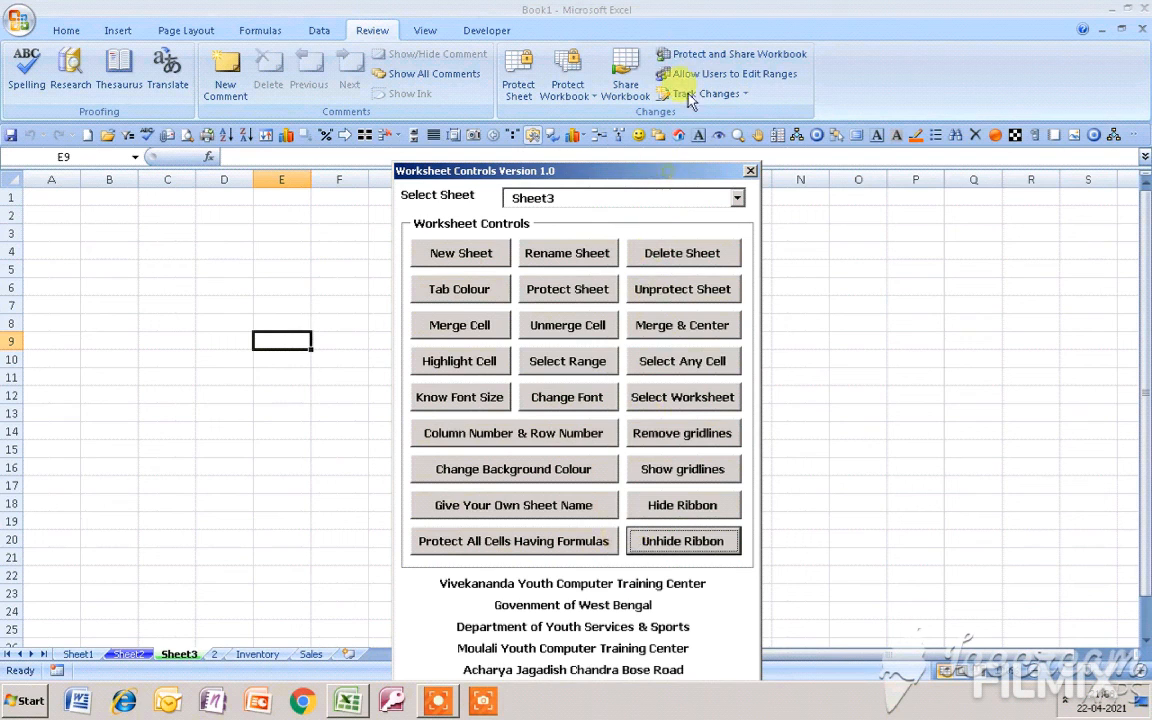
Close the Worksheet Controls form and fill A1:A25 on Sheet3 with the series 1 to 25
drag(694, 13, 687, 32)
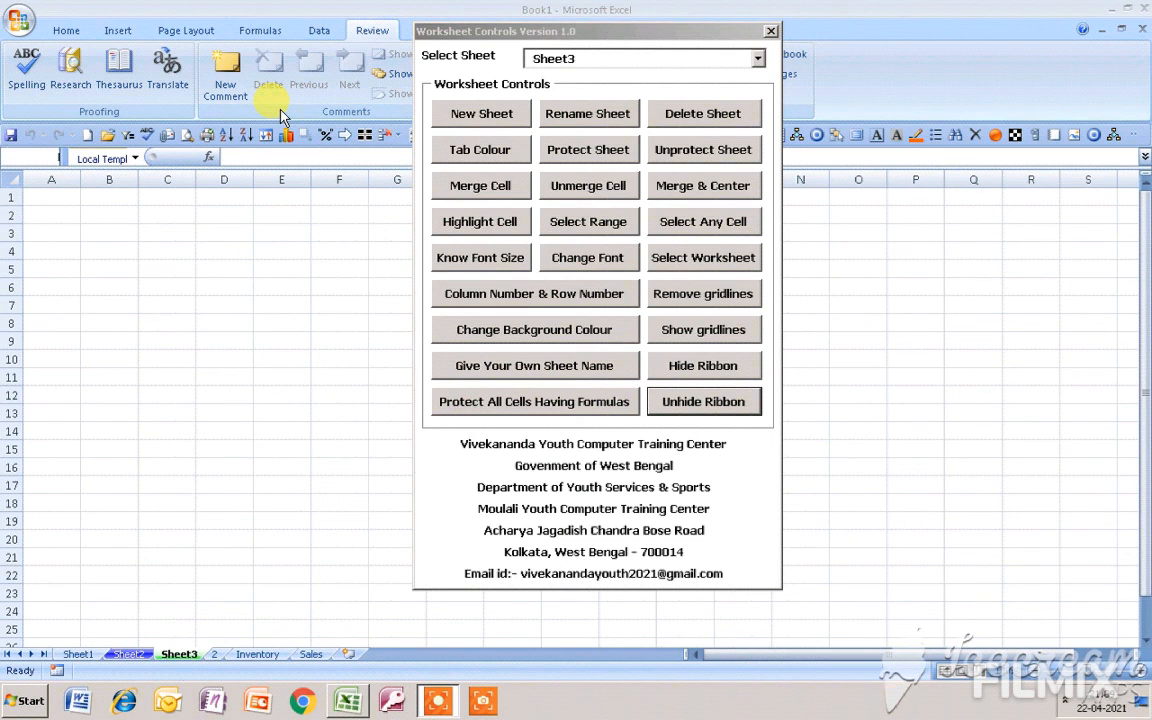
click(772, 32)
click(70, 230)
click(68, 197)
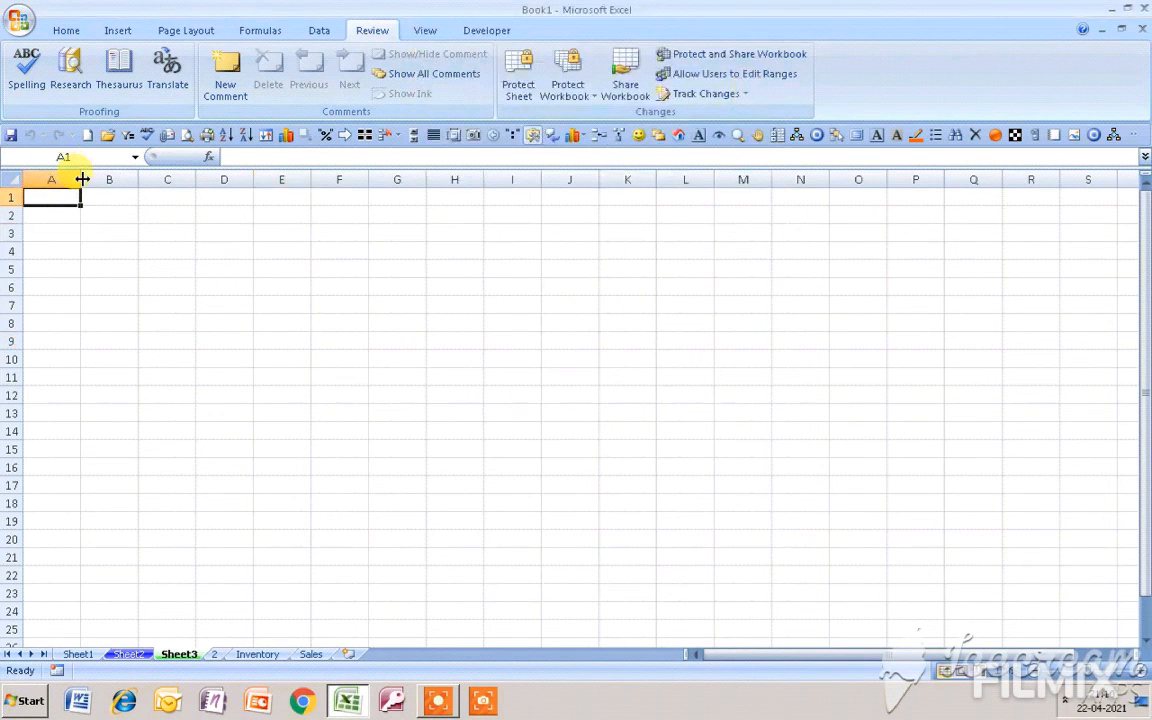
text(1)
key(Return)
text(2)
key(Return)
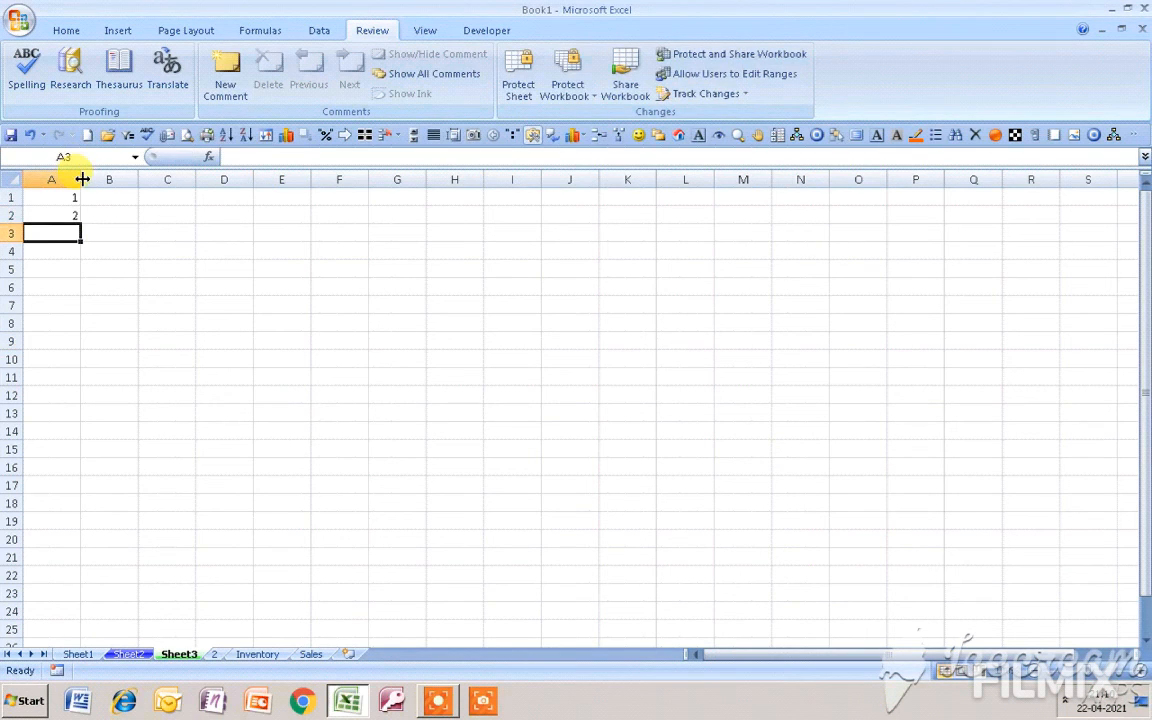
drag(64, 197, 53, 638)
Enter 2 and 3 in B1 and B2 and extend the series down to B25
click(112, 197)
text(2)
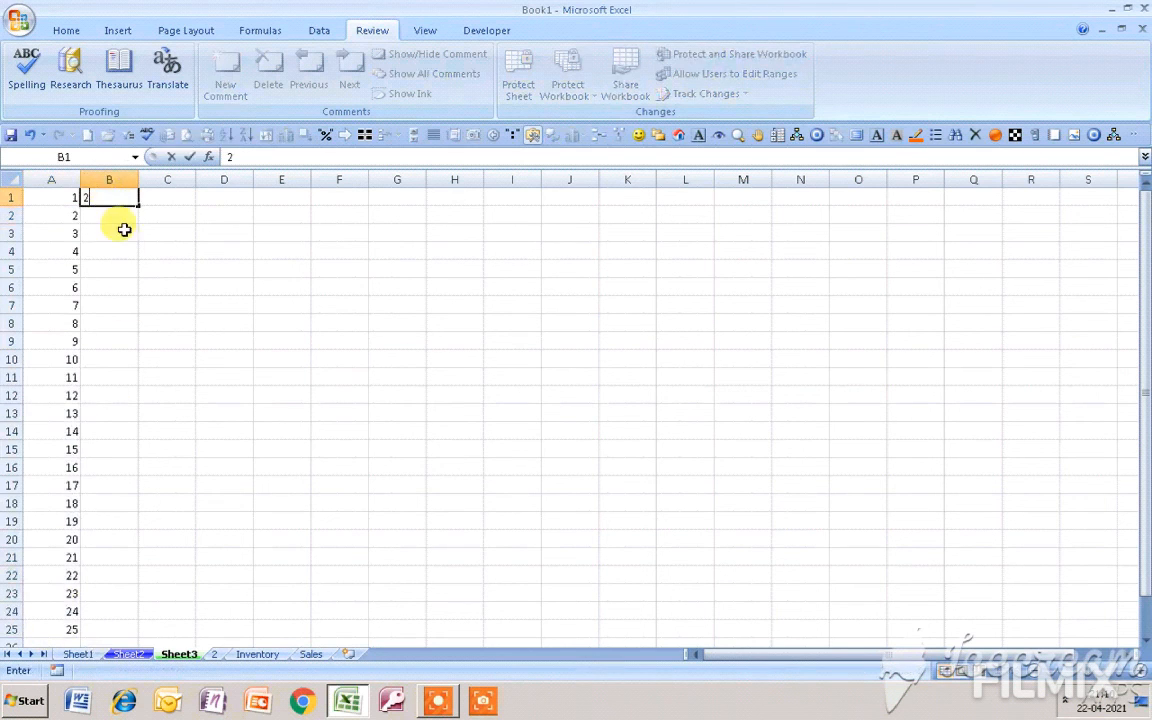
key(Return)
text(3)
key(Return)
key(Return)
drag(116, 198, 138, 630)
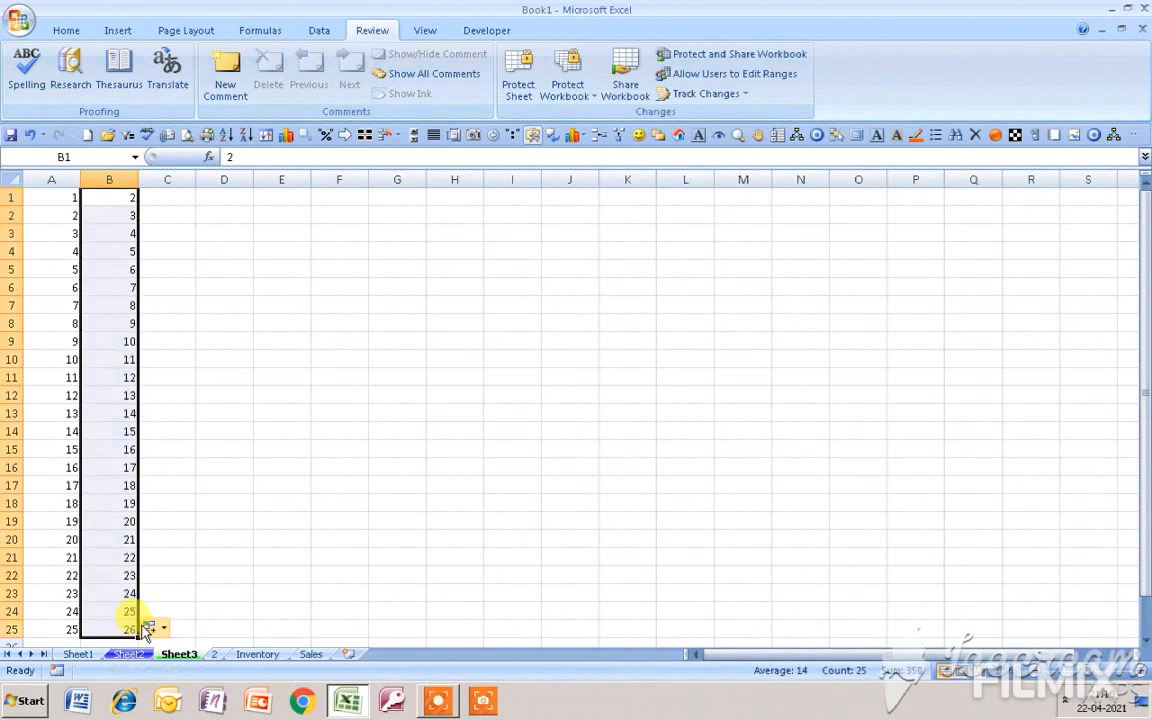
Enter =SUM(A1:B1) in C1 and fill the formula down to C25
click(170, 194)
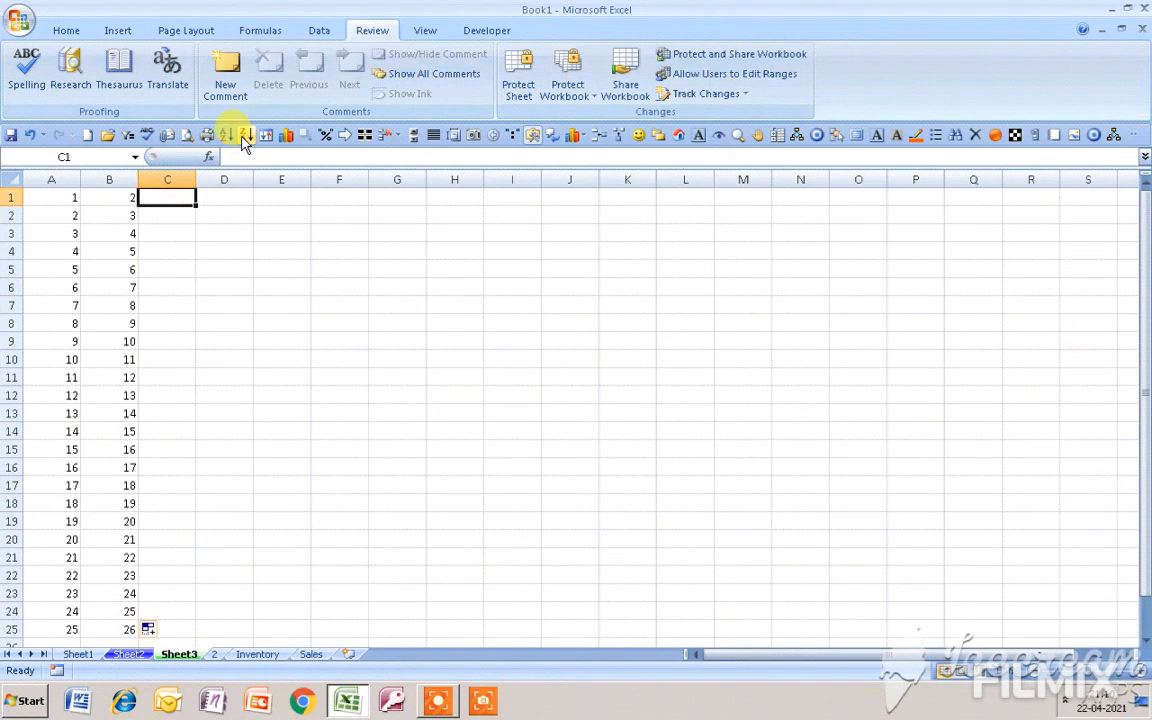
text(=sum)
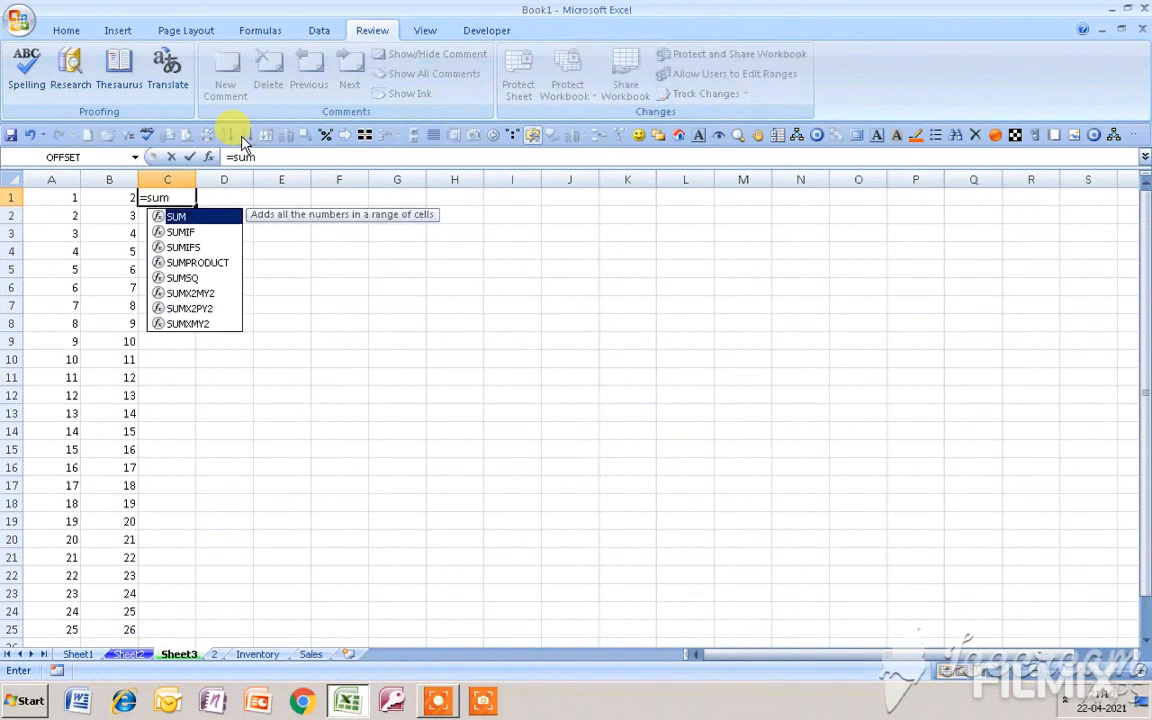
text(1)
key(BackSpace)
key(Tab)
drag(62, 197, 95, 197)
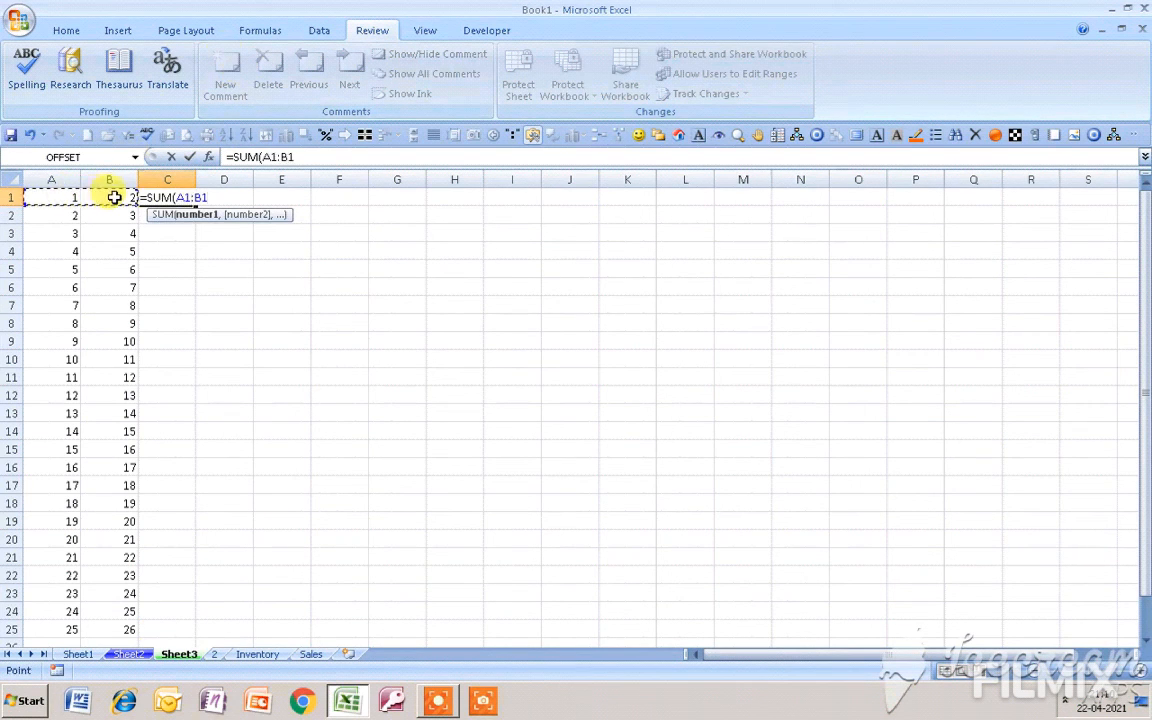
key(Return)
click(180, 197)
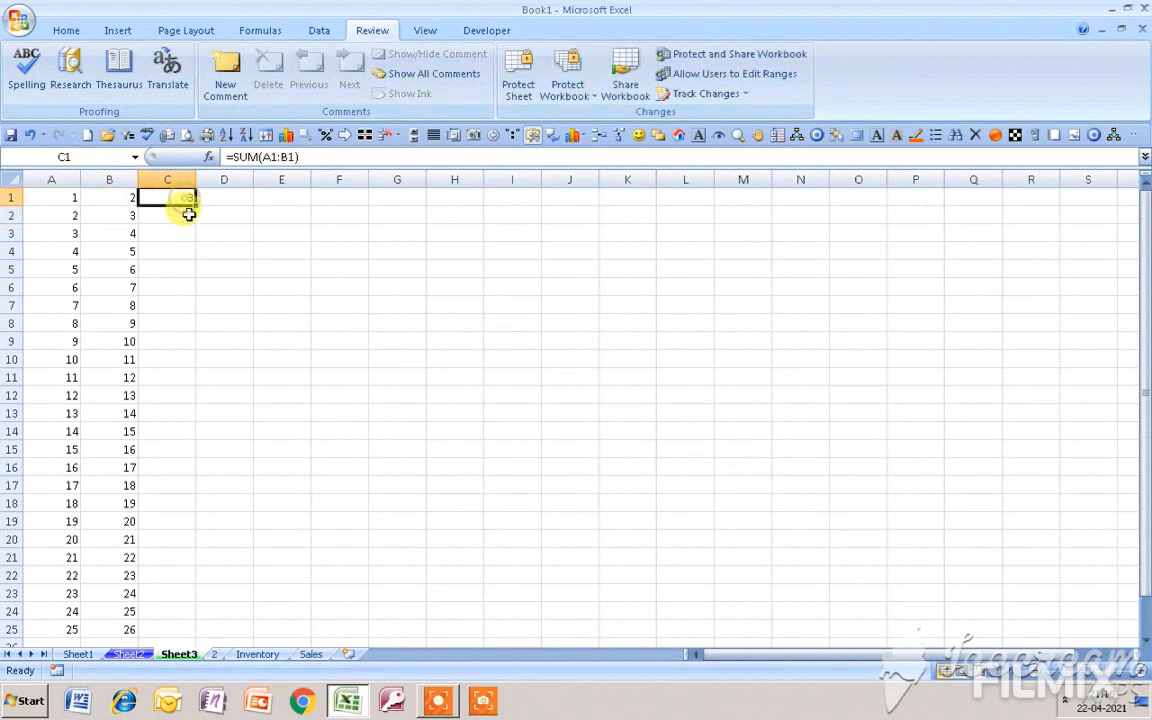
drag(196, 203, 175, 625)
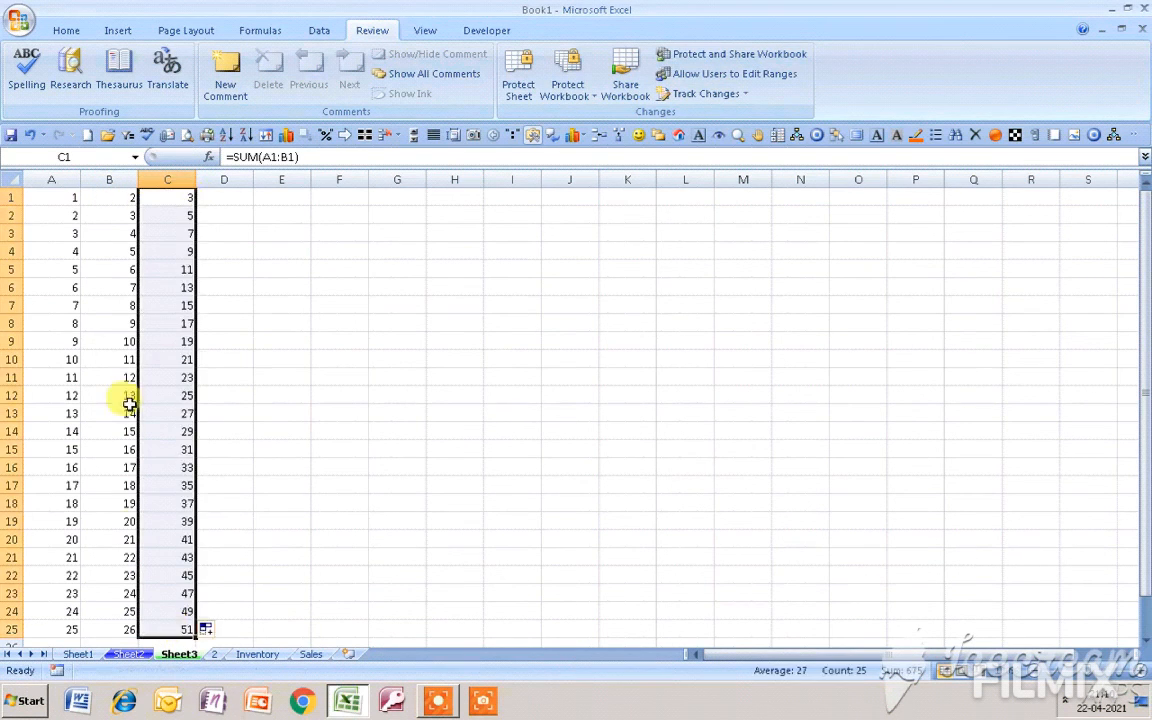
Examine the formula in C5 and the extent of the sums in C1:C25, leaving the formula unedited
click(226, 318)
click(181, 272)
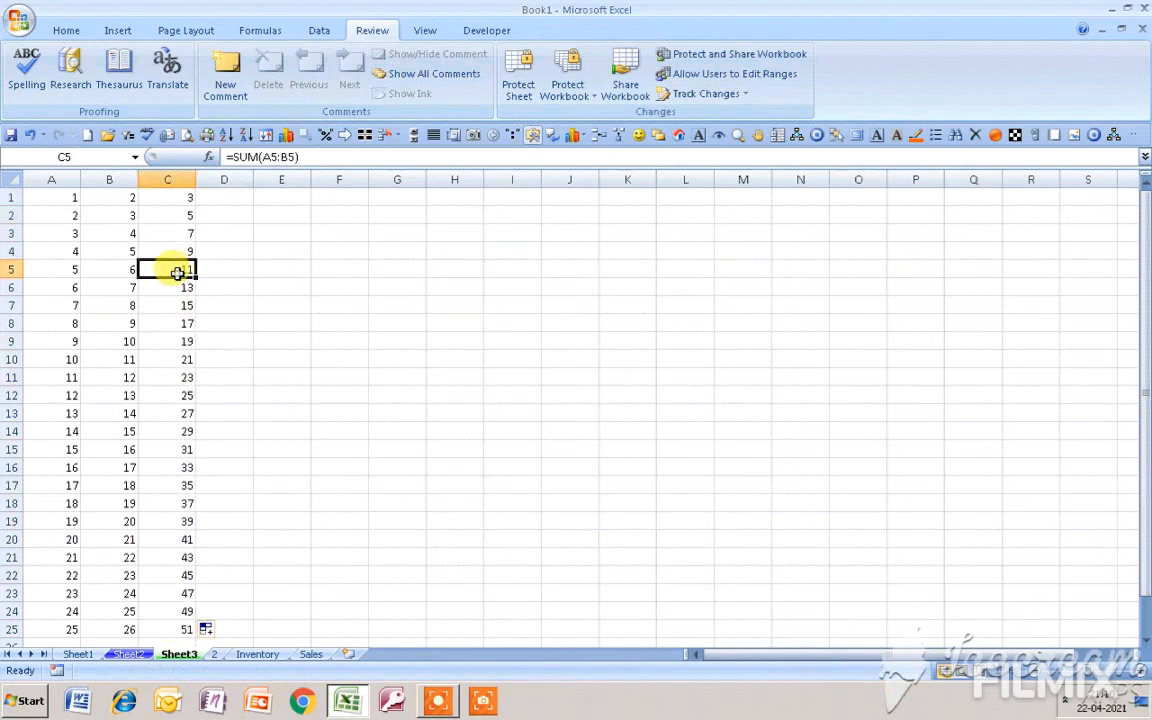
double_click(177, 272)
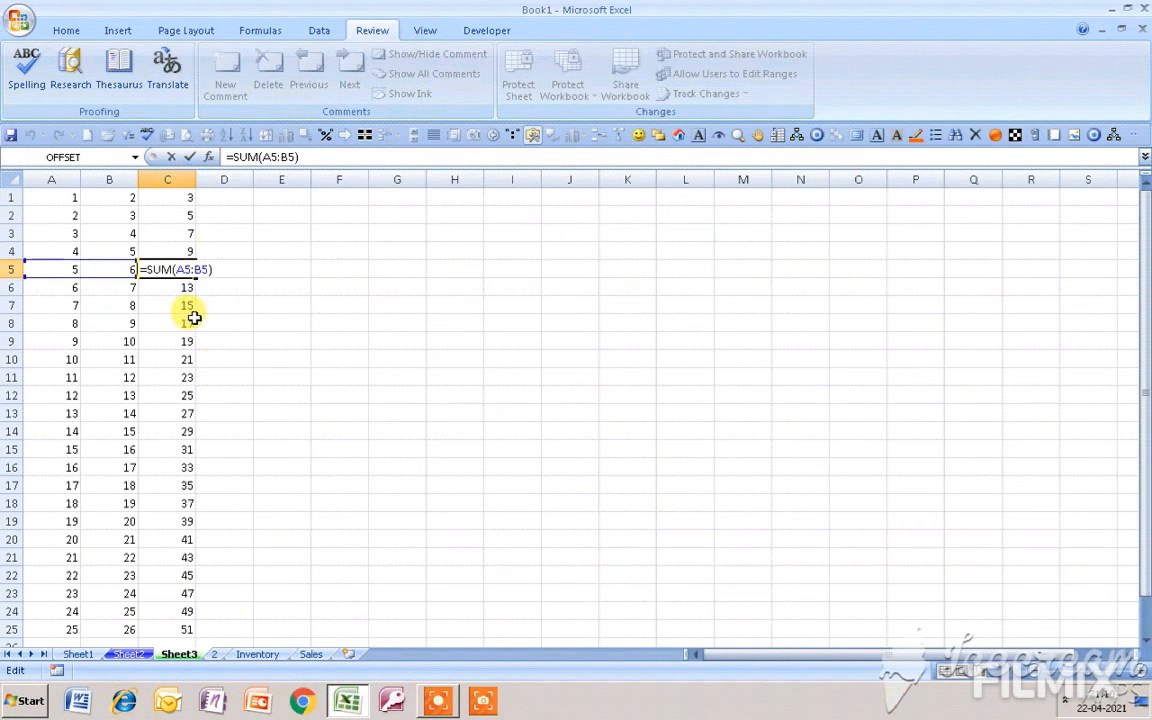
text(e)
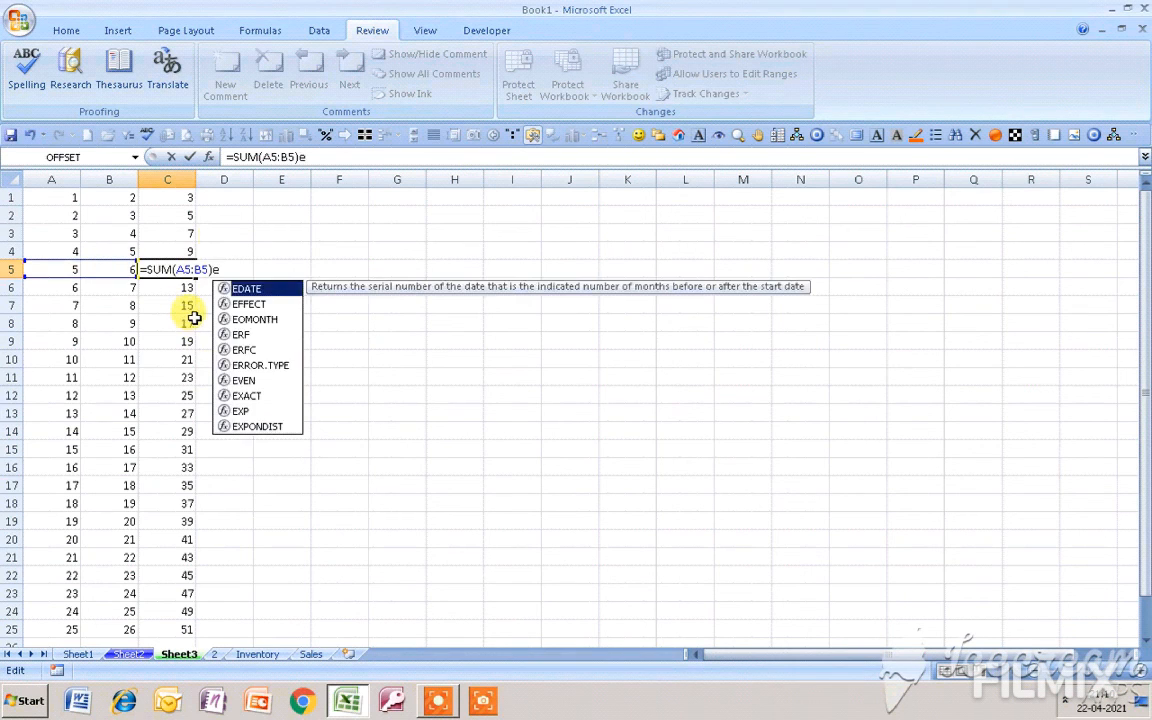
key(BackSpace)
key(Return)
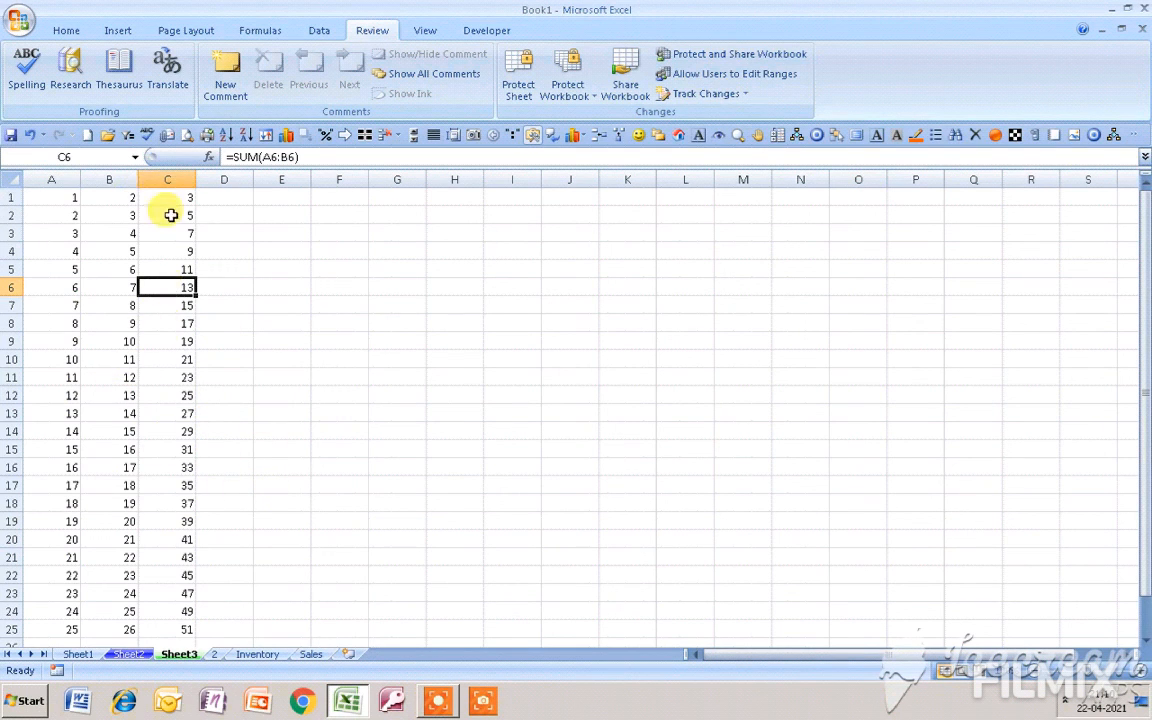
drag(169, 203, 175, 628)
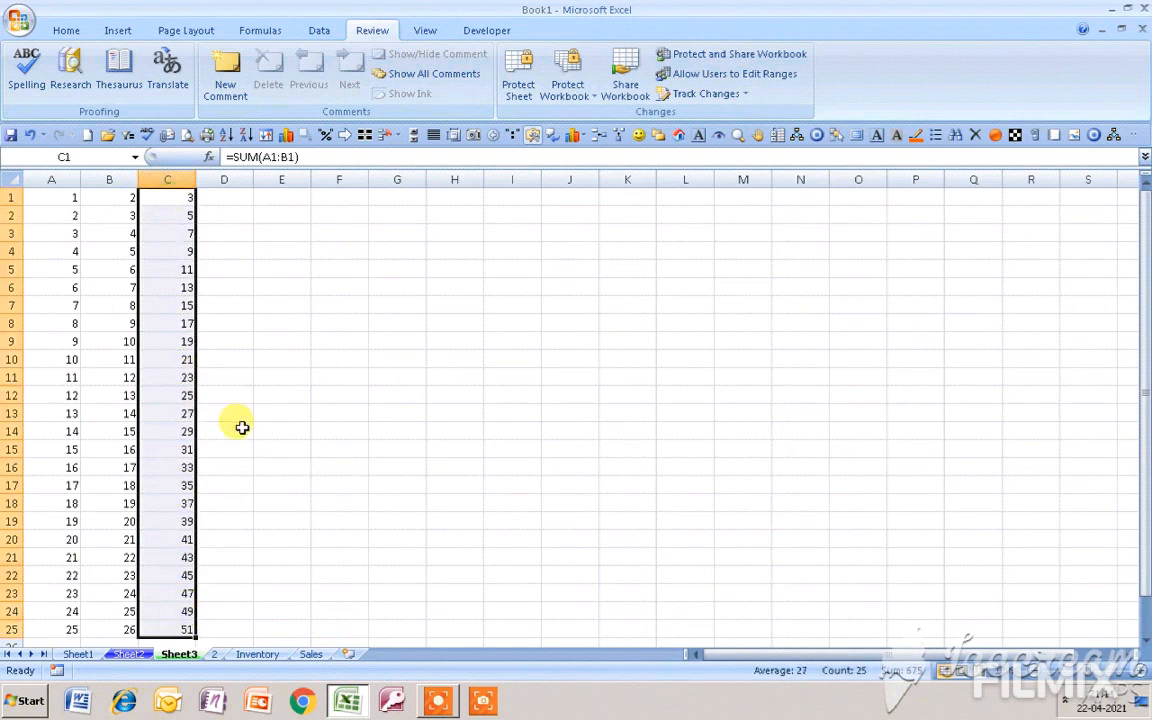
click(262, 376)
scroll(160, 572, down, 2)
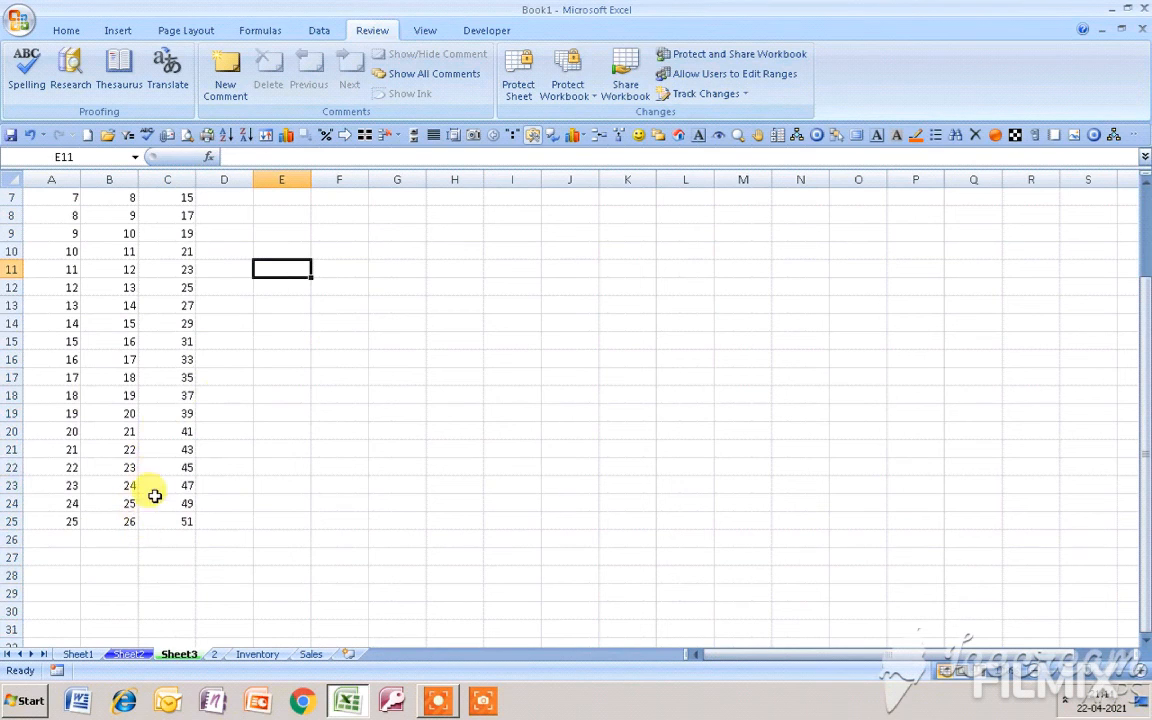
scroll(150, 490, up, 2)
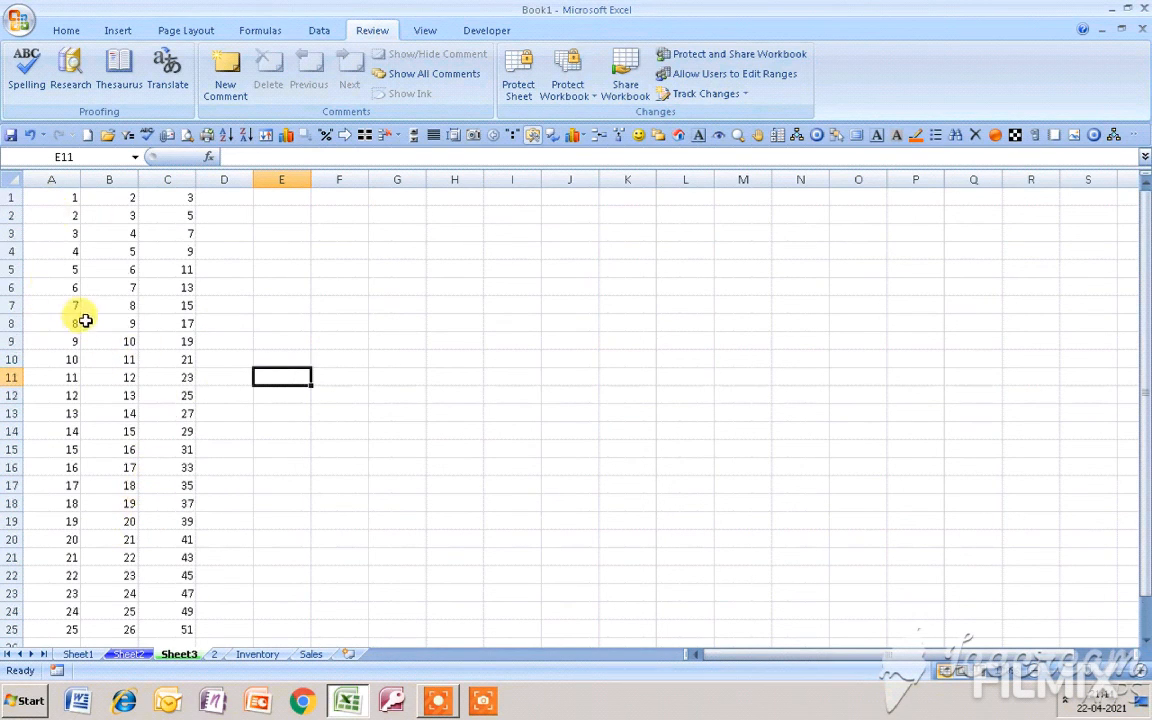
Examine the formulas near the end of column C, opening the one in C23
drag(170, 197, 145, 633)
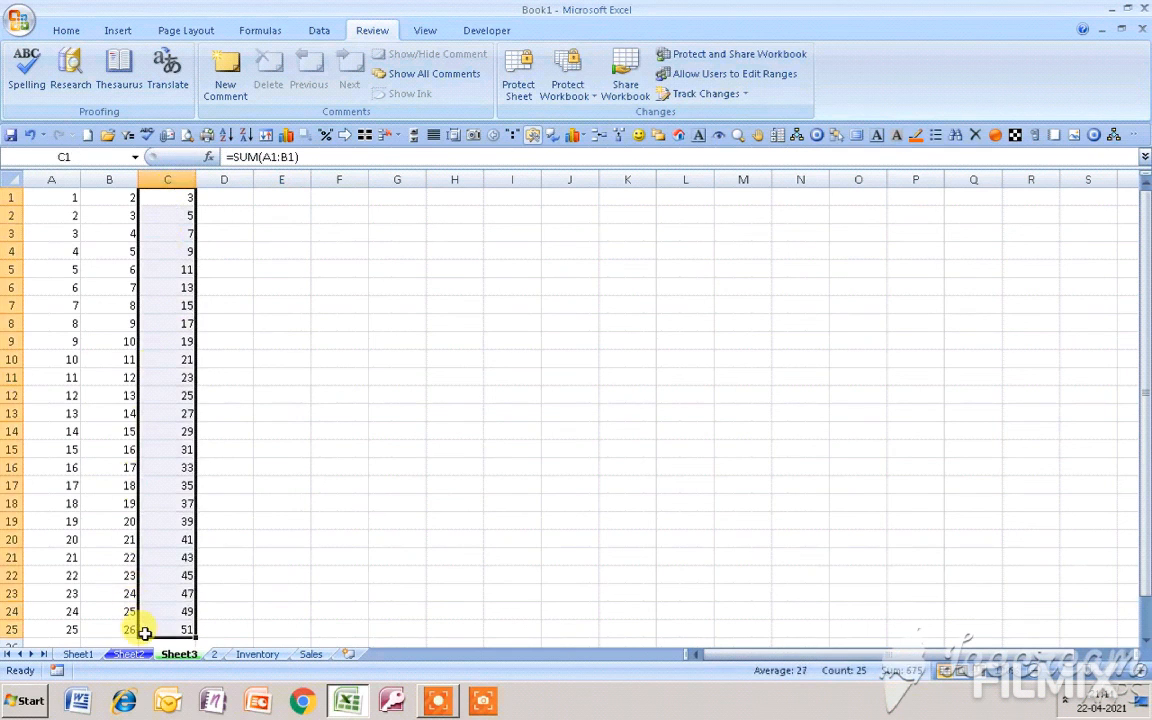
click(267, 504)
click(170, 612)
key(Down)
click(166, 594)
double_click(176, 592)
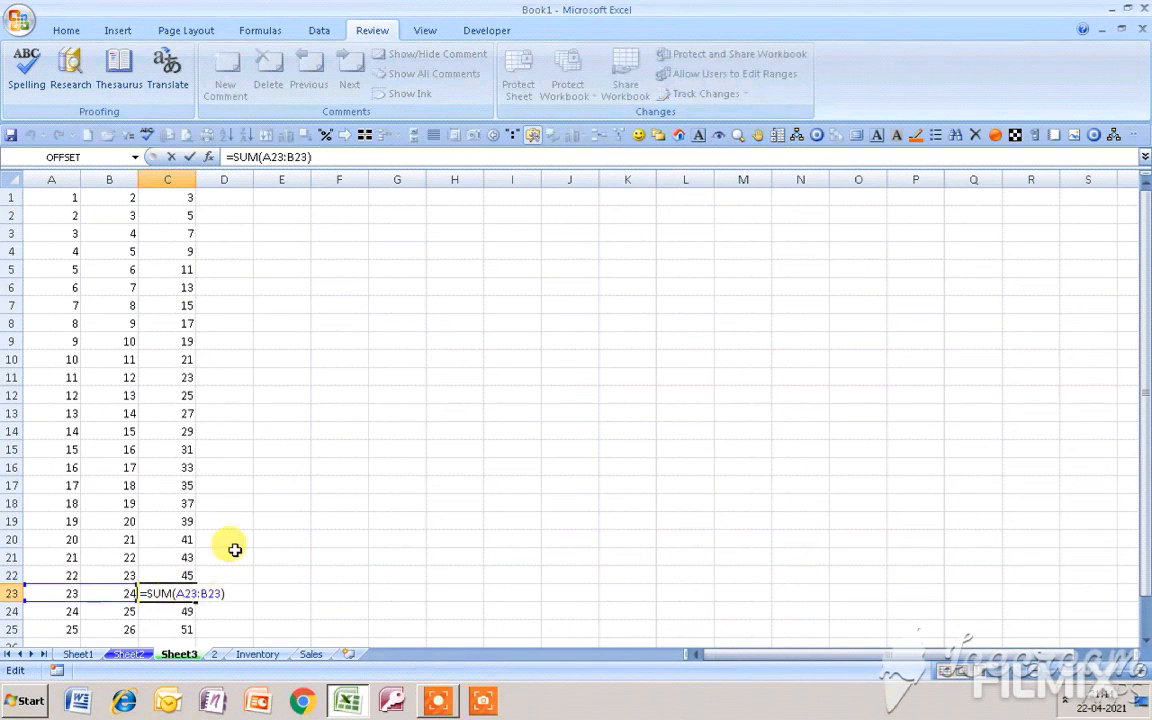
key(Return)
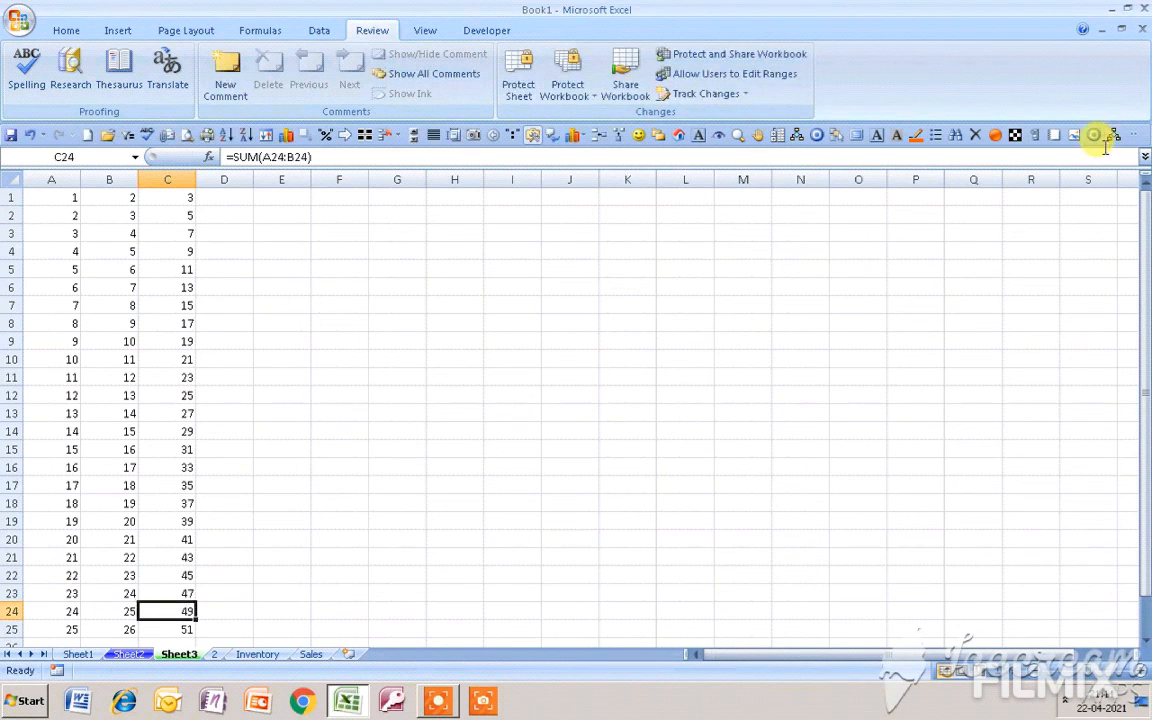
Compare the plain number in A7 with the formula in C9 by opening both cells
click(40, 305)
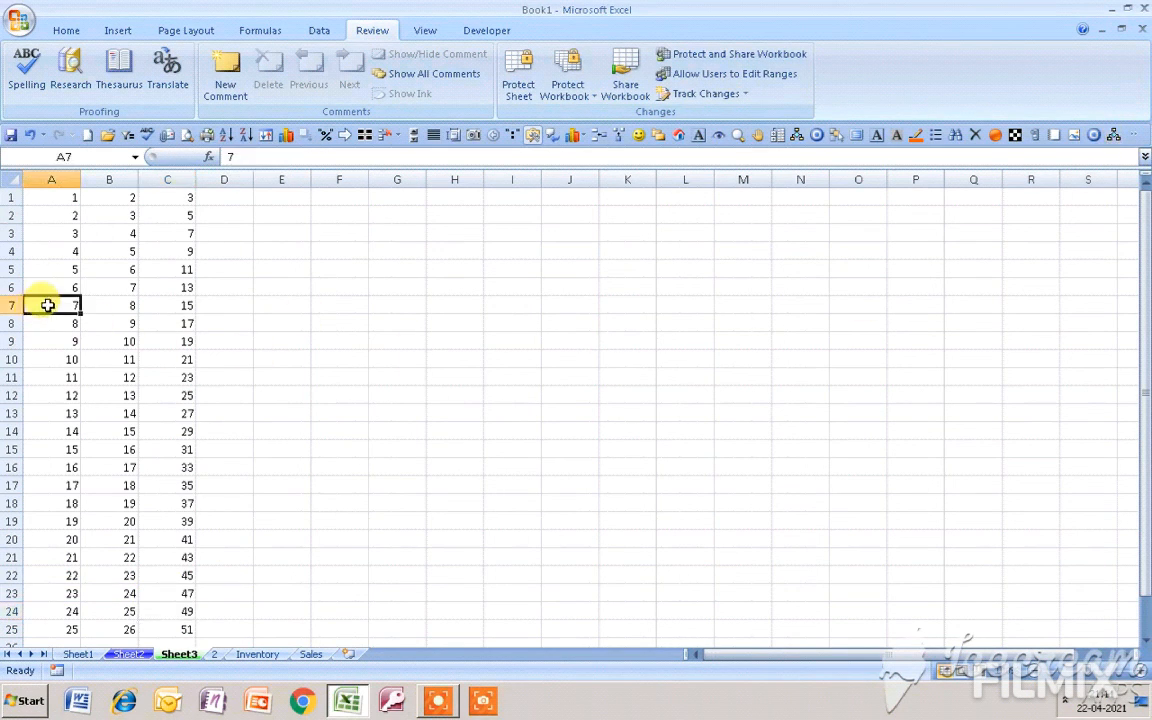
double_click(49, 304)
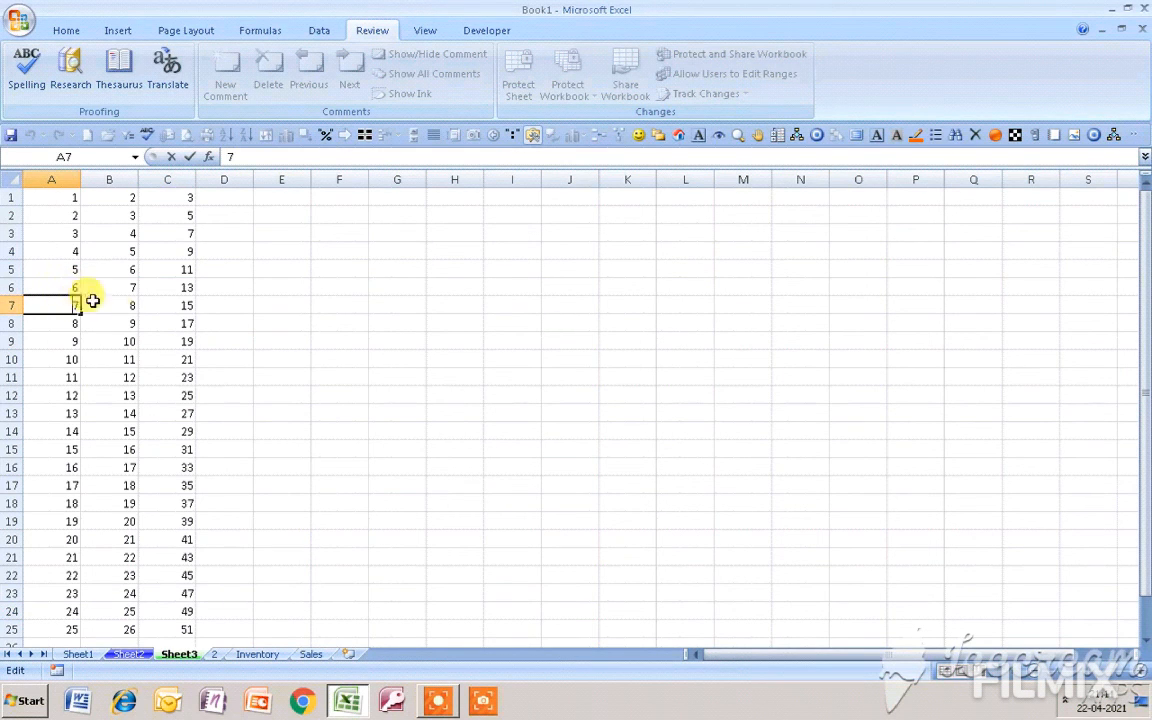
key(Return)
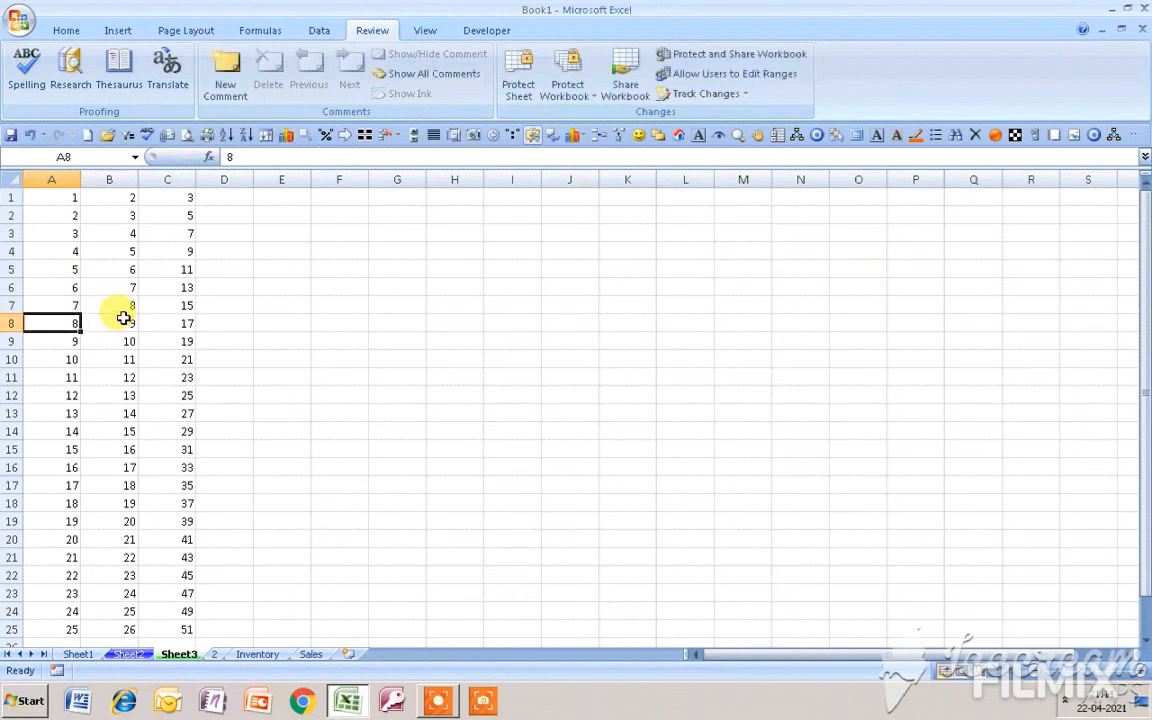
double_click(188, 346)
double_click(178, 343)
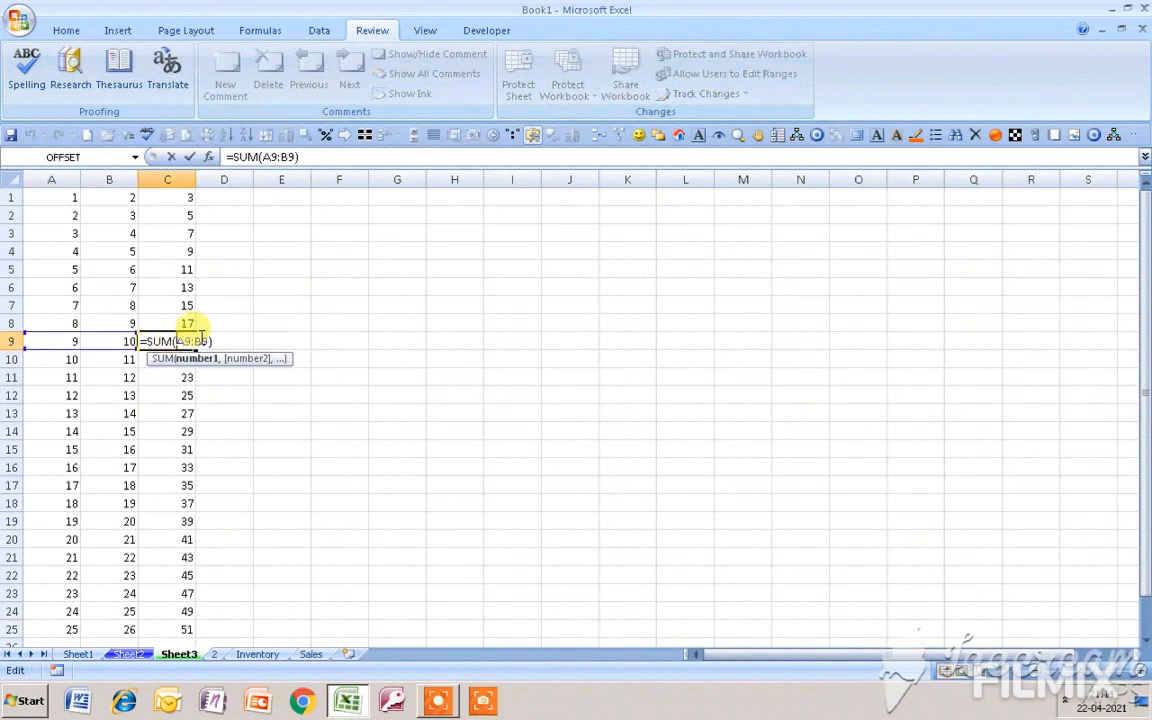
click(216, 336)
key(Return)
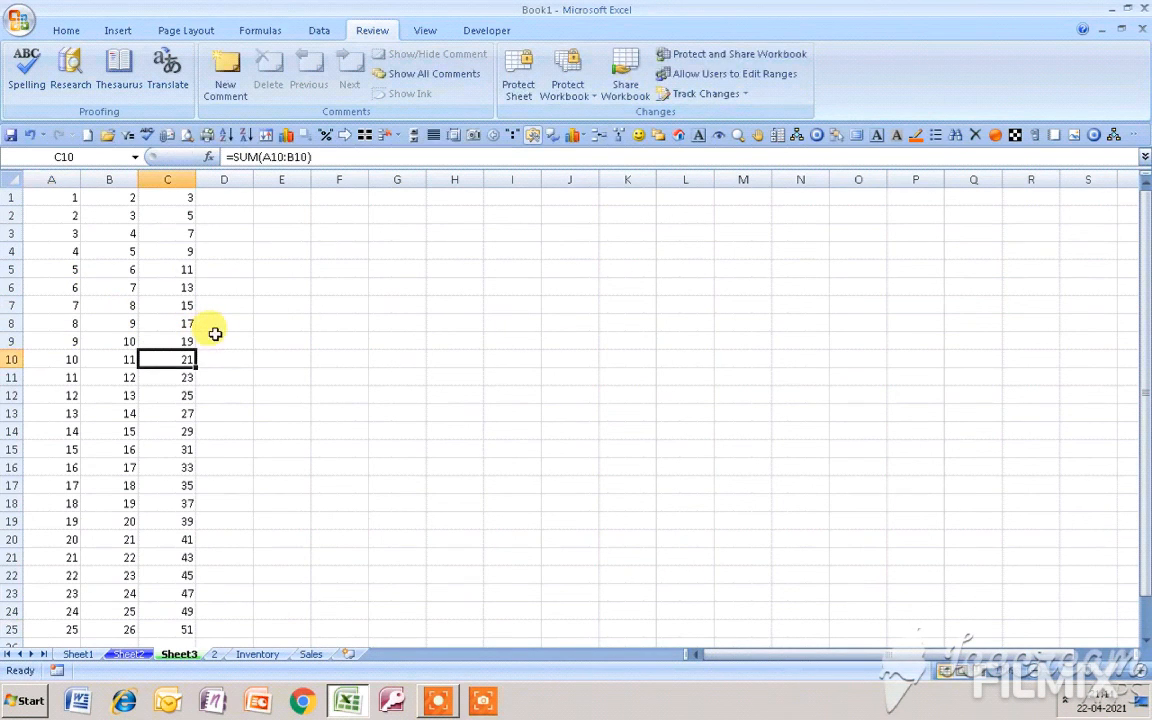
Reopen the Worksheet Controls form and run Protect All Cells Having Formulas on Sheet3
click(1136, 138)
click(1134, 134)
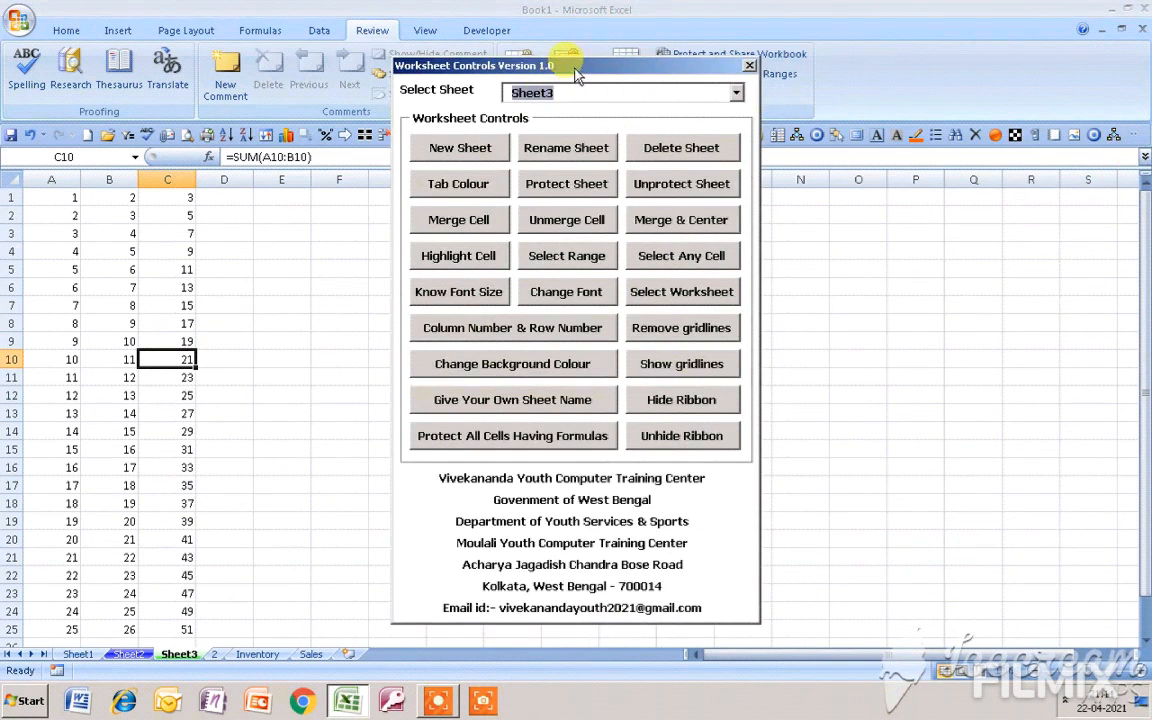
click(430, 689)
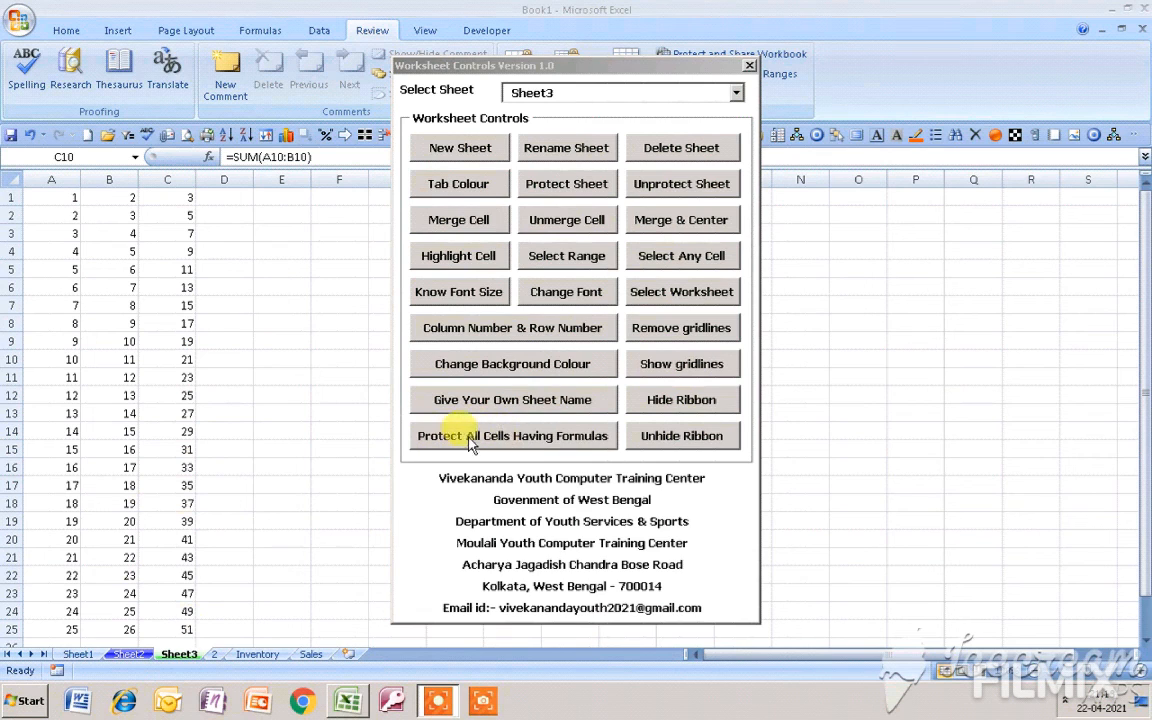
click(508, 438)
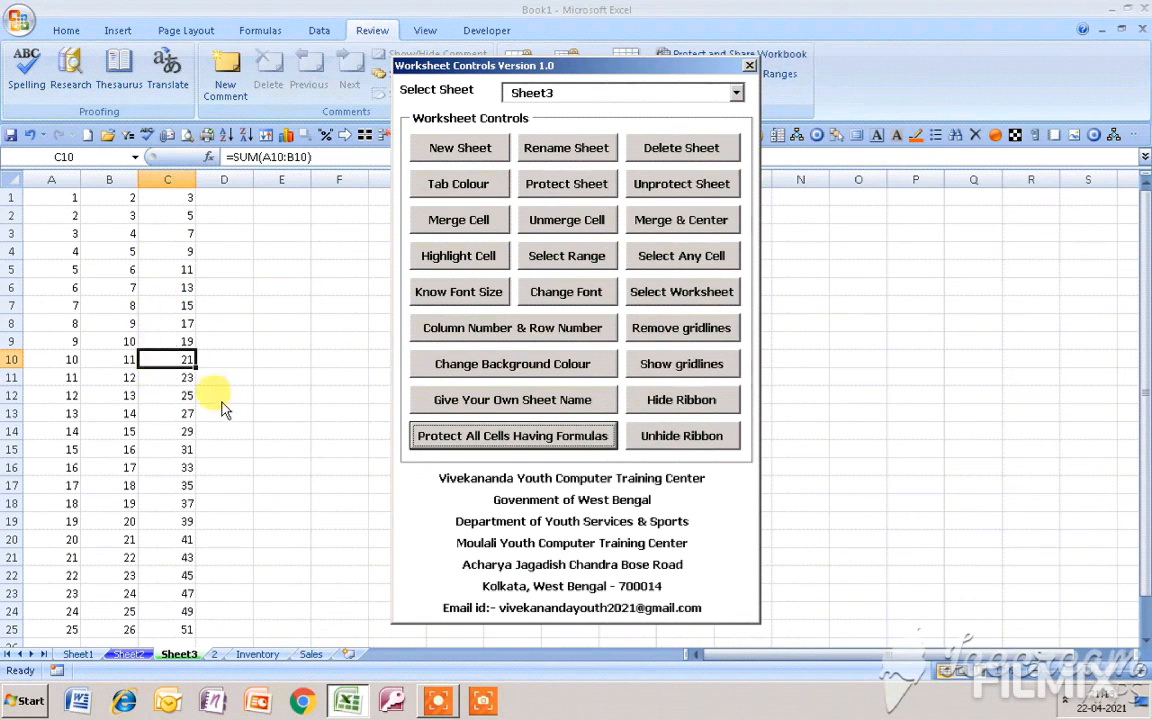
Close the Worksheet Controls form and test the protection by trying to edit the formula in C11, then select C15
click(749, 65)
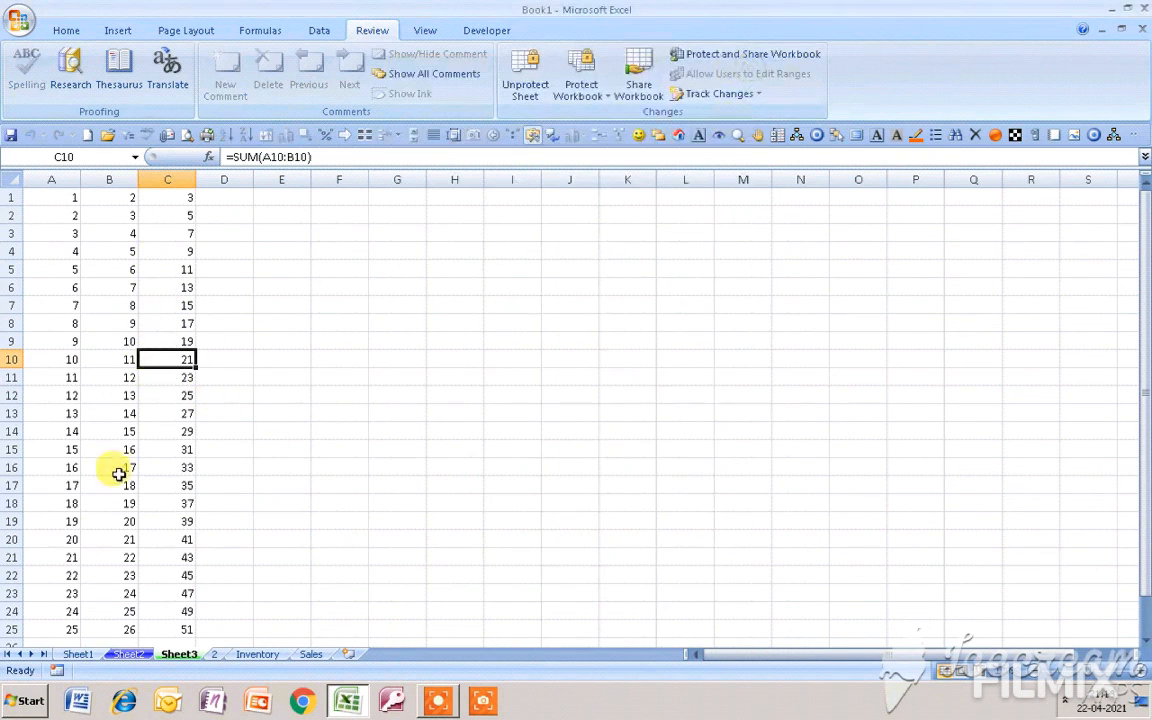
double_click(170, 379)
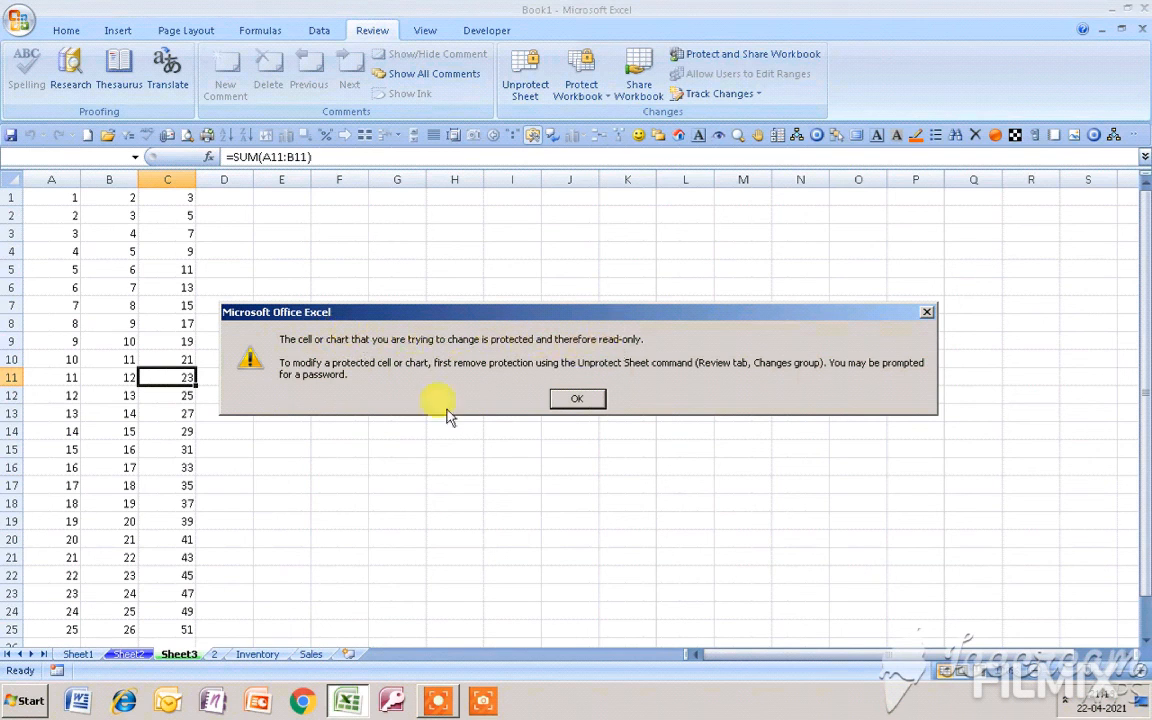
click(575, 401)
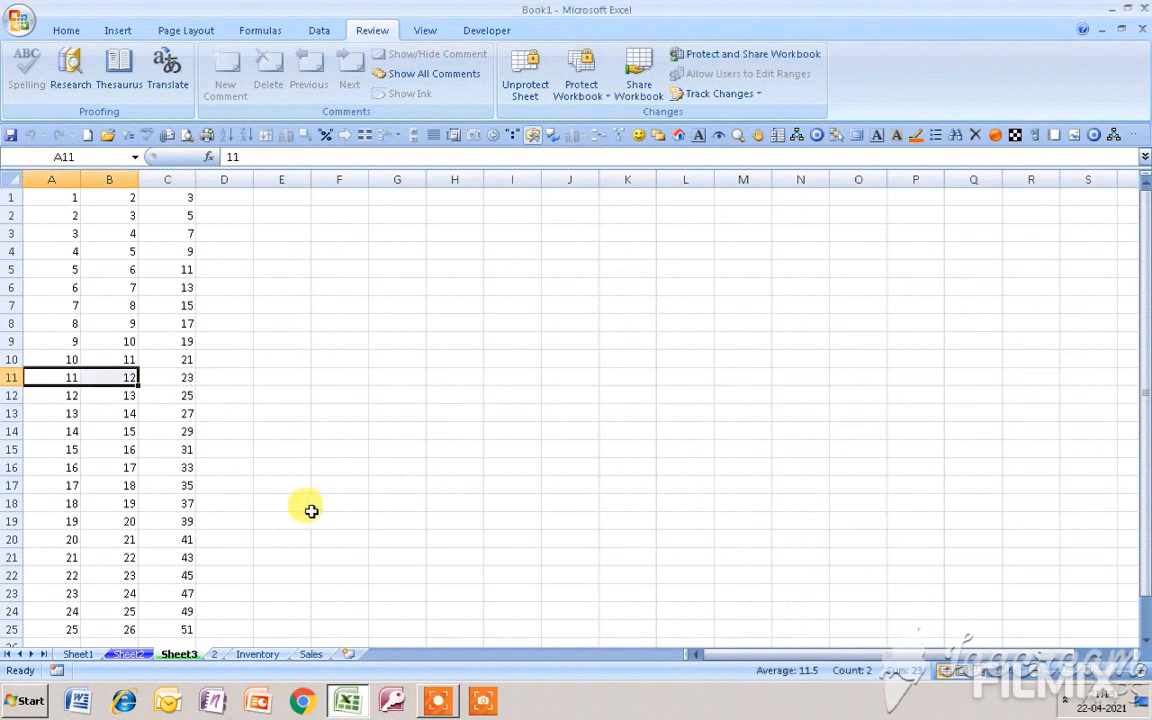
click(178, 447)
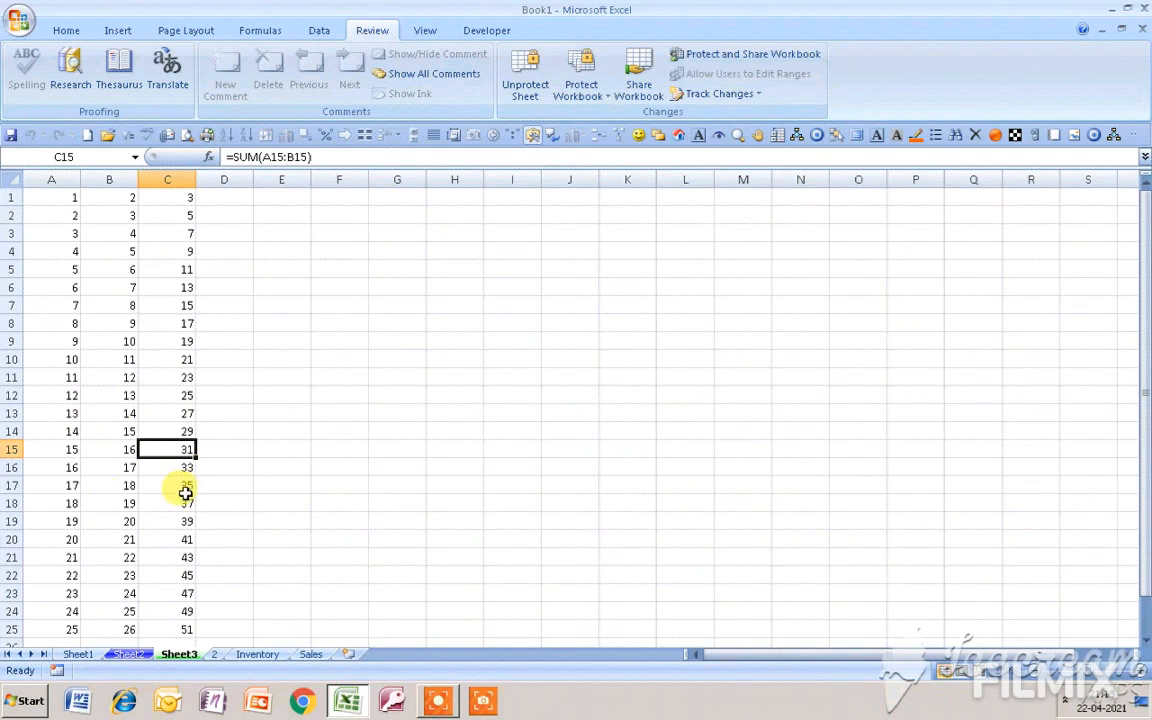
Change the number in the unprotected cell A1 to 81
click(48, 196)
double_click(48, 196)
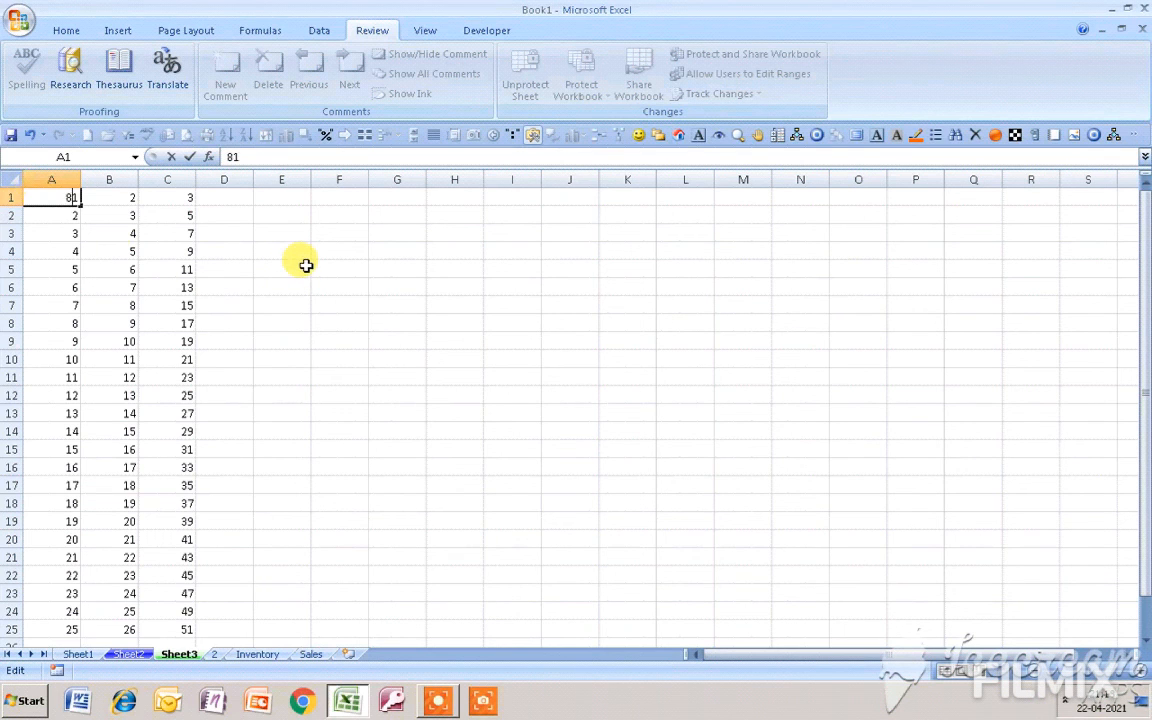
key(Return)
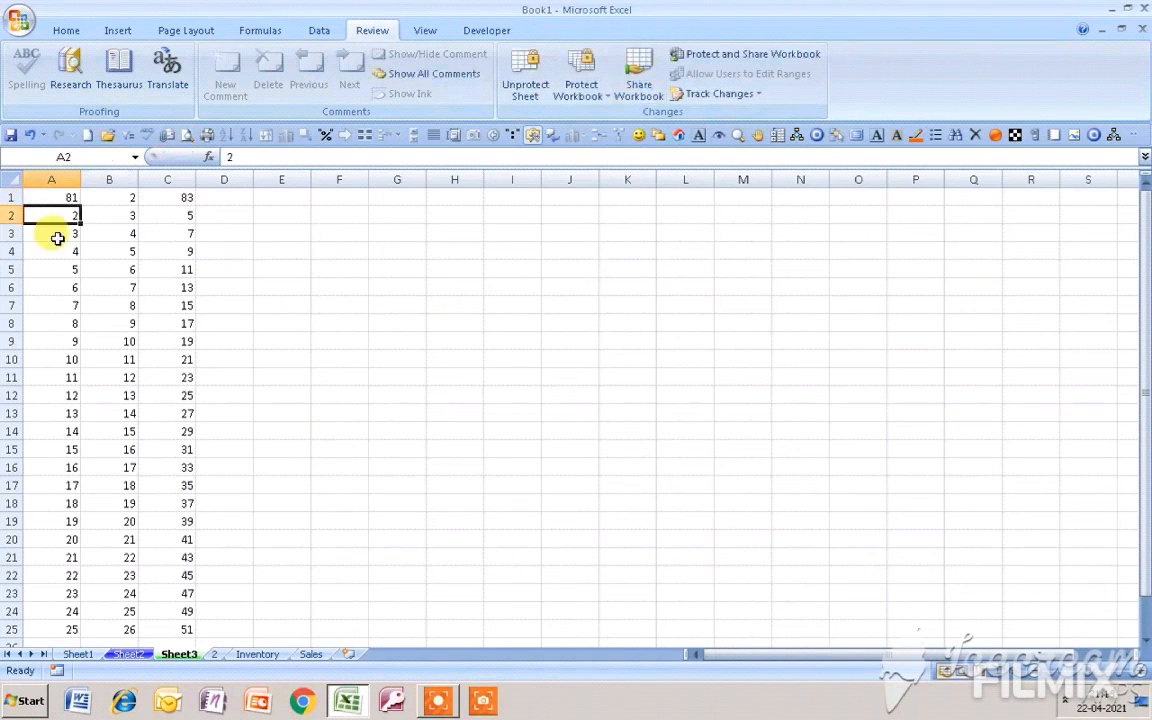
Check the formula in C1 and try to edit the protected cells C1 and C15, dismissing each alert
click(161, 198)
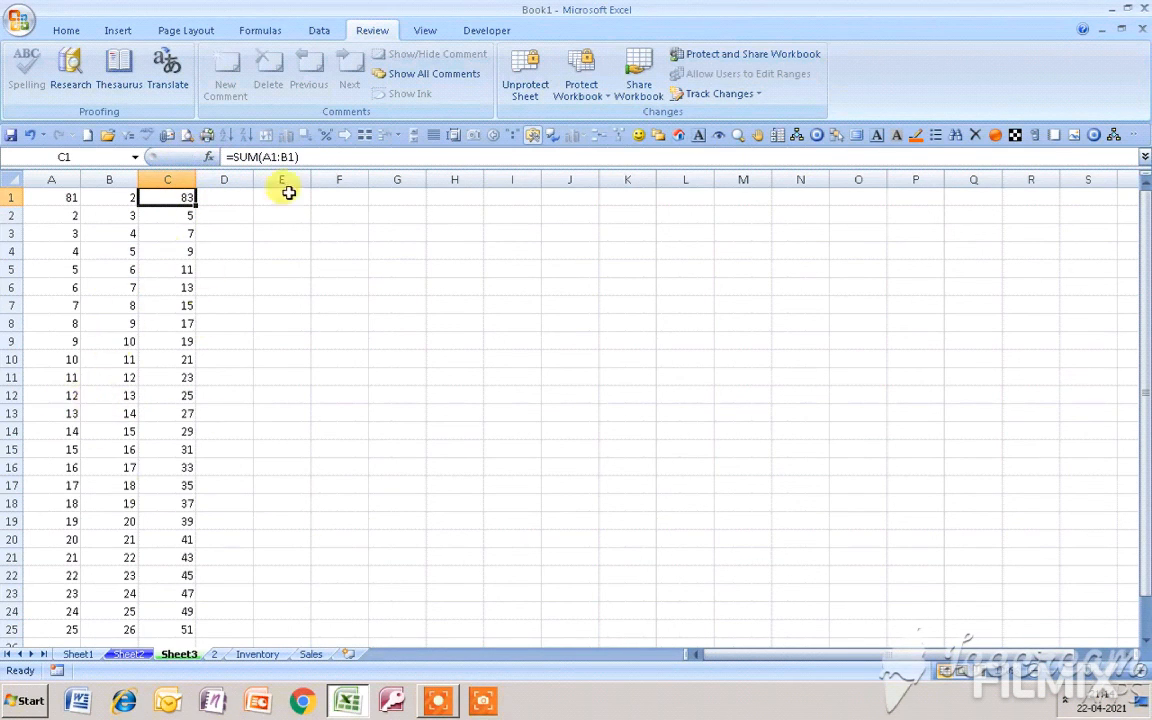
double_click(183, 202)
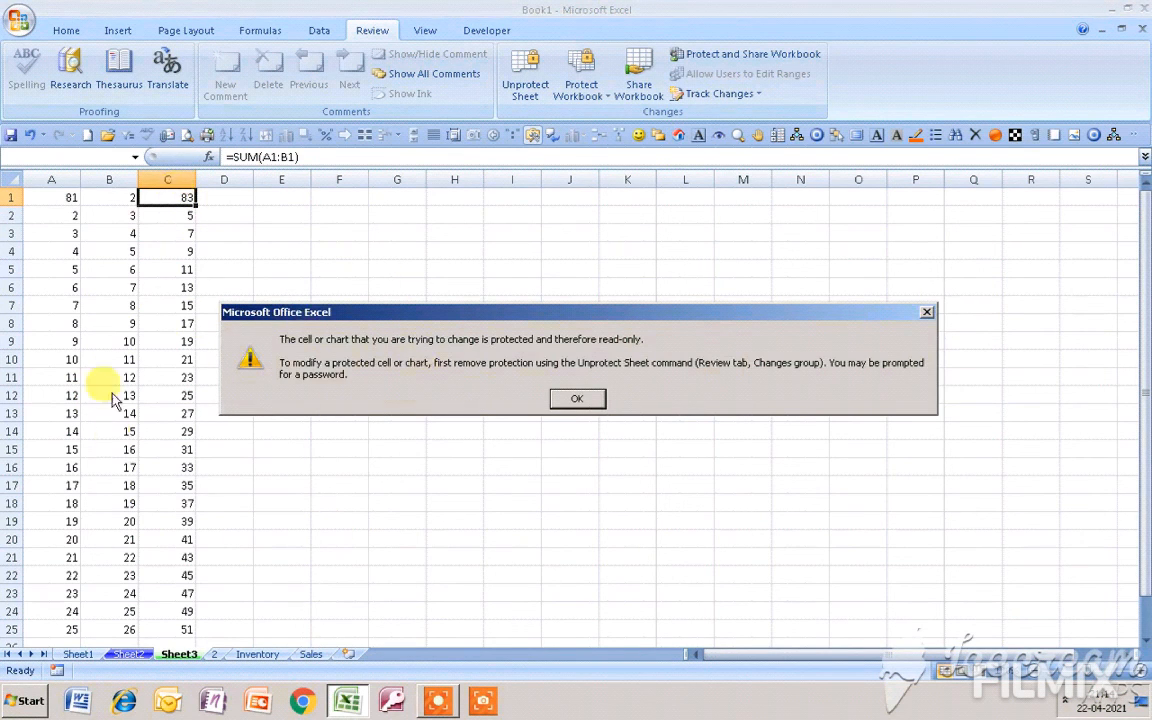
click(581, 396)
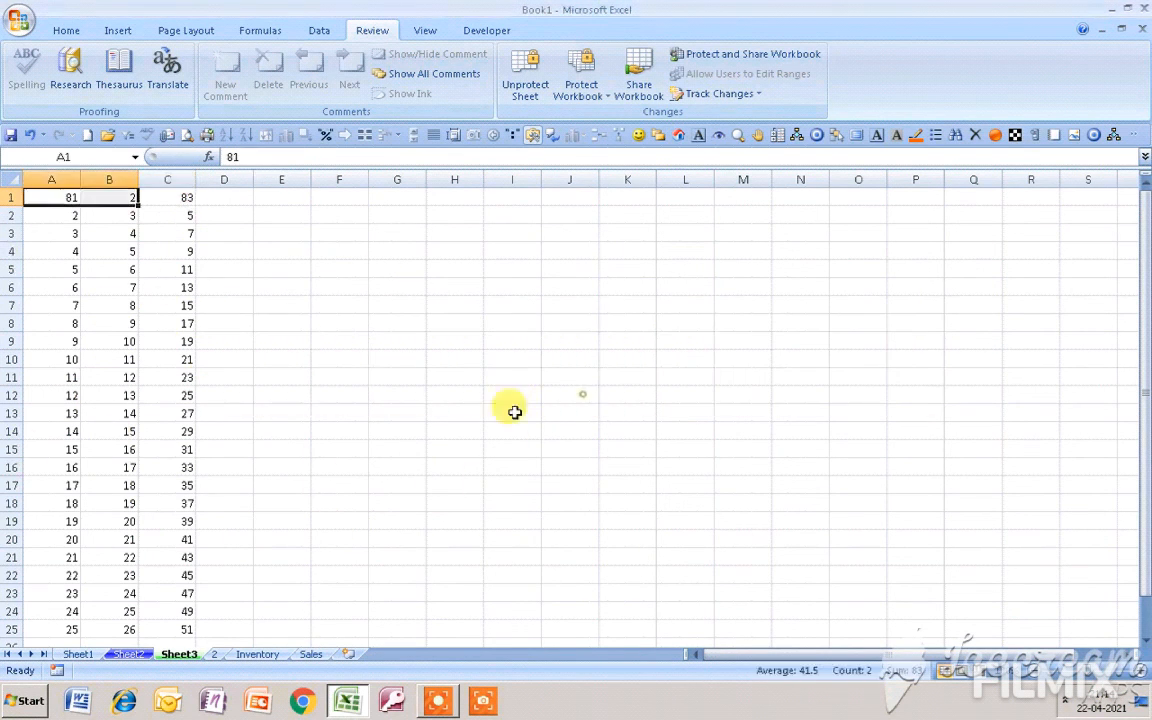
double_click(160, 449)
click(580, 398)
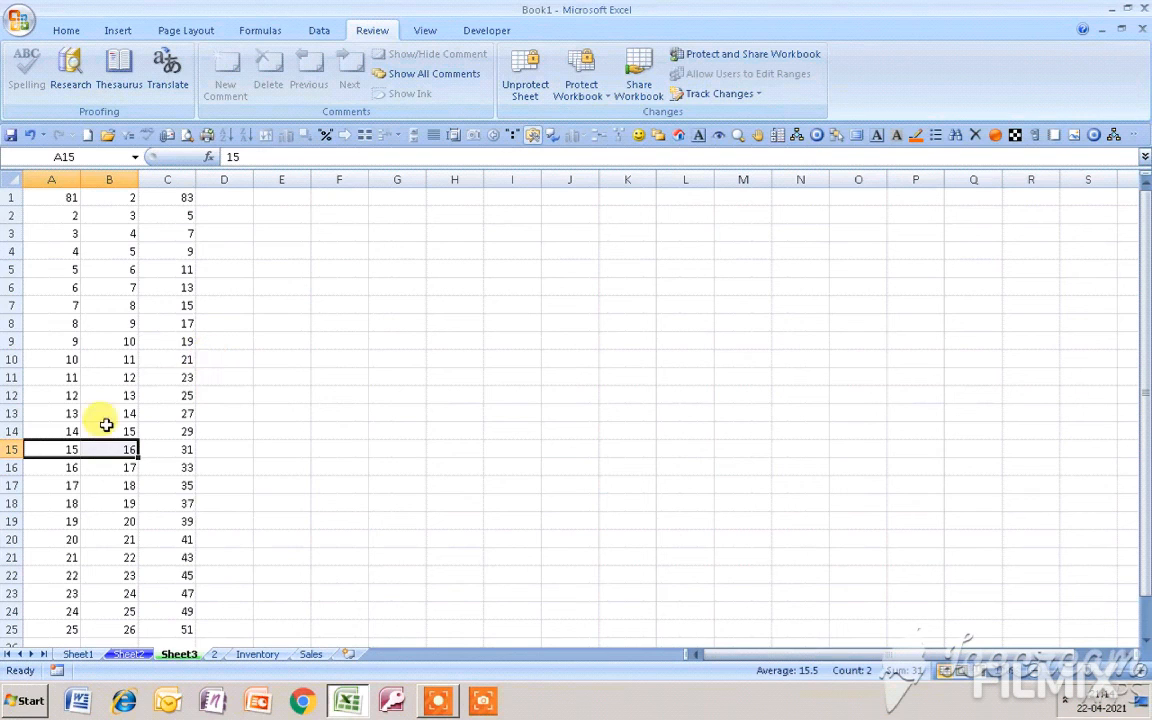
Compare the empty cell C26 with the formula cell C25 by trying to edit both
scroll(275, 597, down, 2)
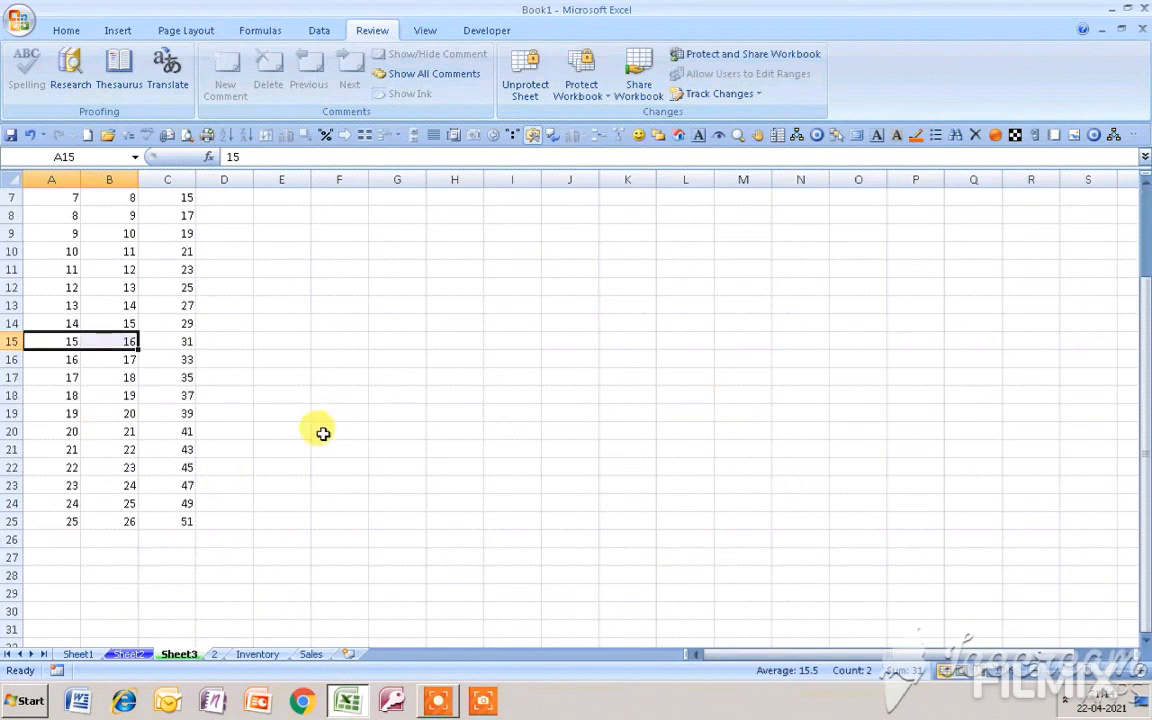
double_click(172, 539)
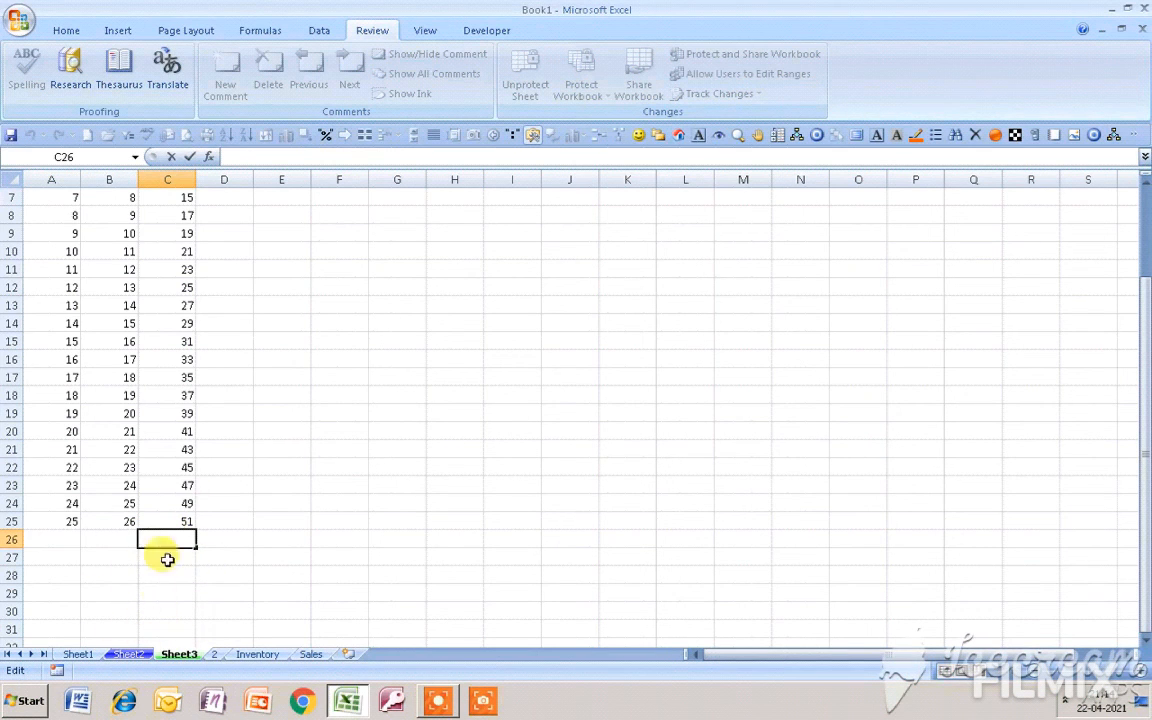
click(178, 521)
double_click(178, 521)
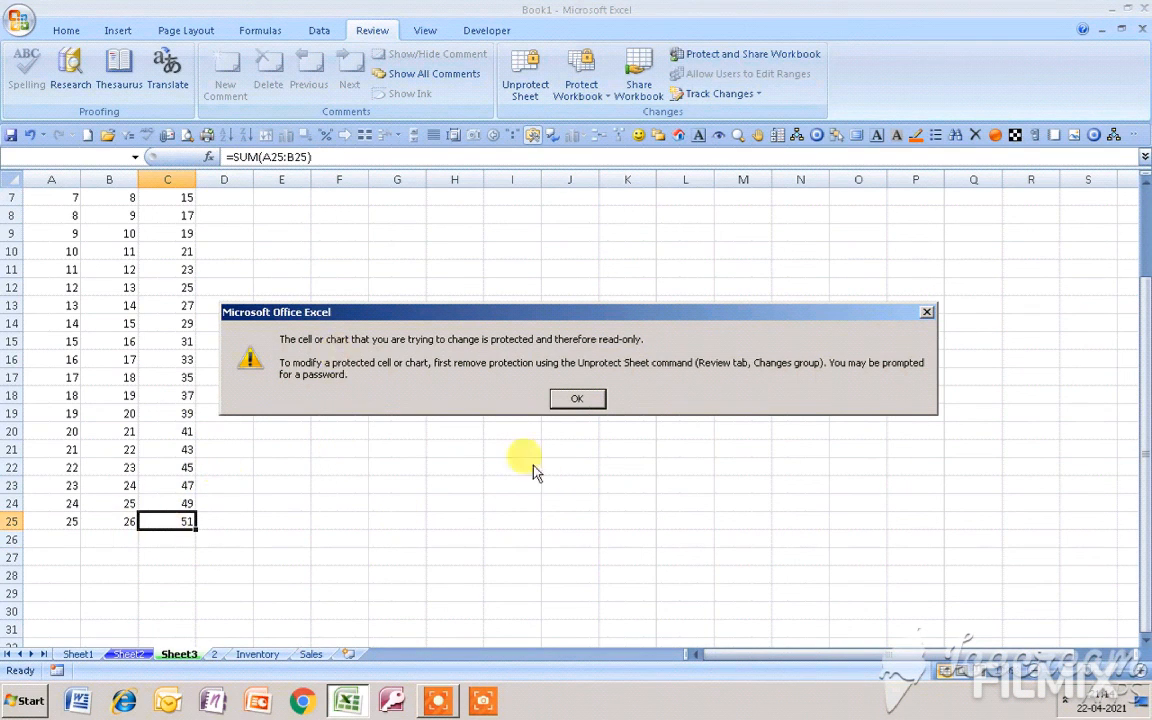
click(582, 400)
Change the number in the unprotected cell B25 to 126
double_click(133, 524)
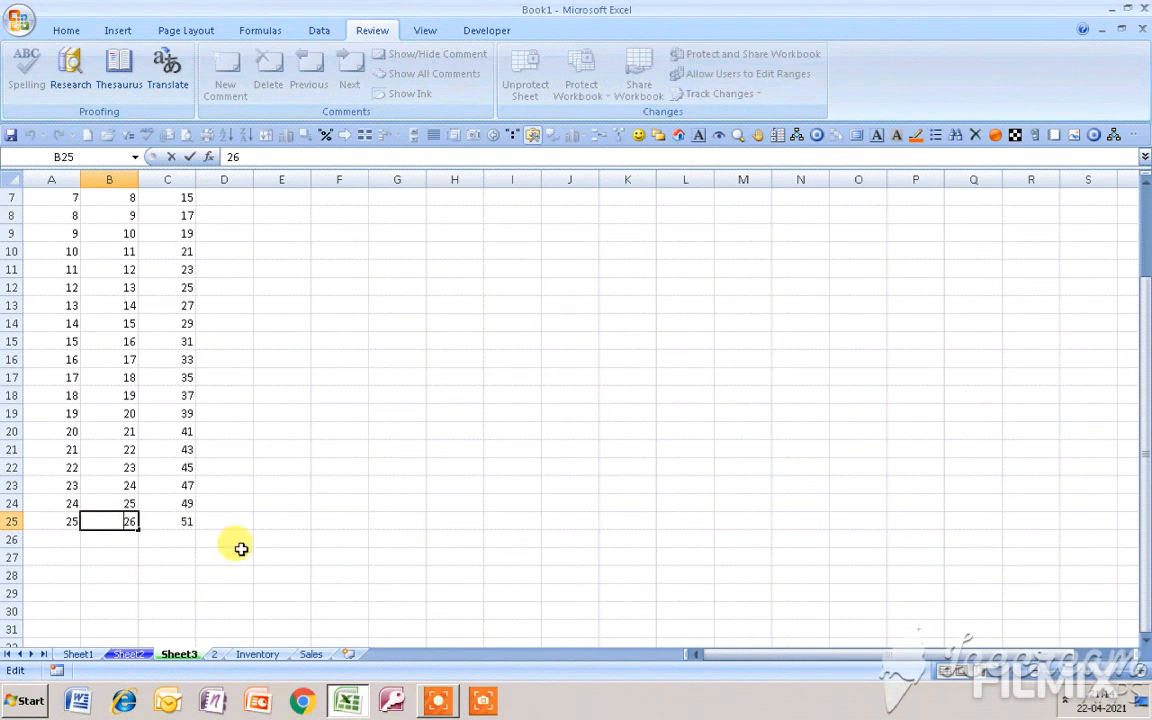
text(1)
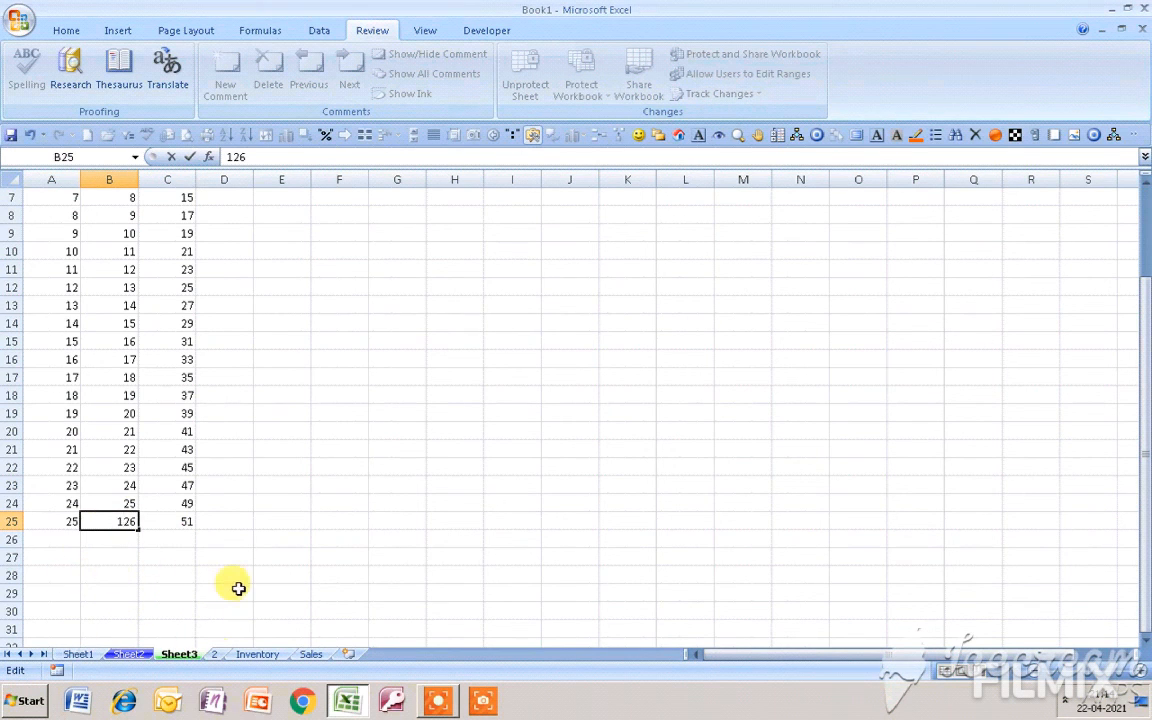
key(Return)
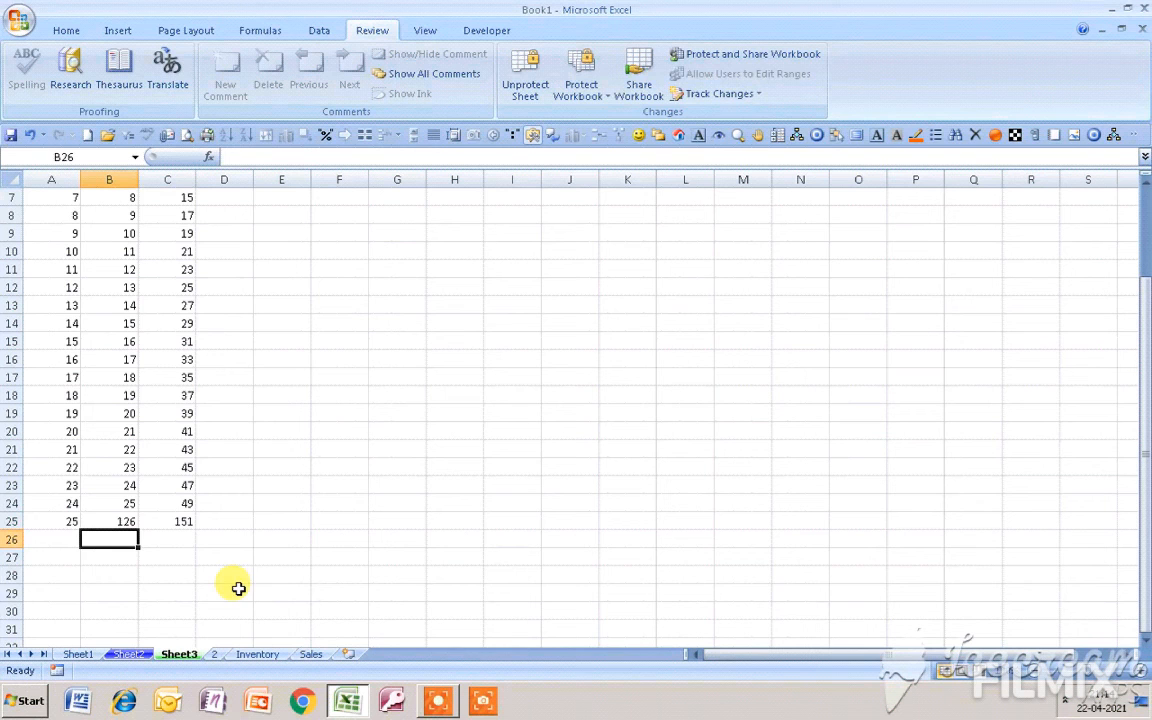
Check the formula in C25 after the input change and try once more to edit it
click(177, 521)
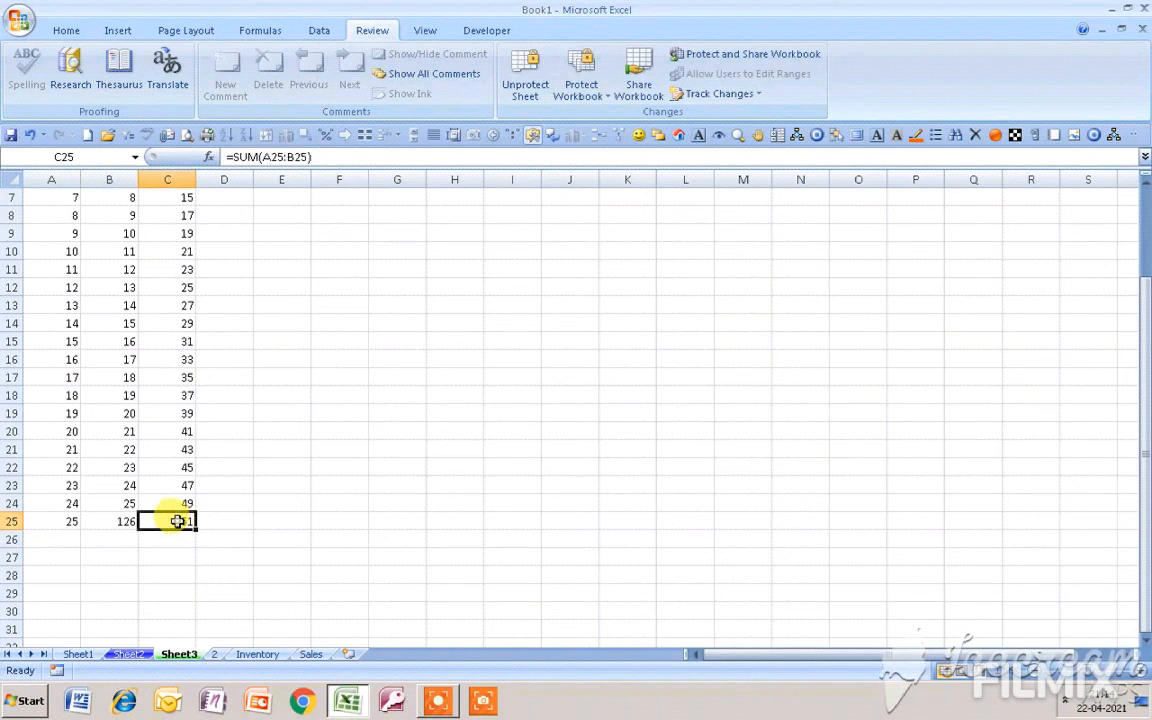
double_click(177, 521)
click(587, 433)
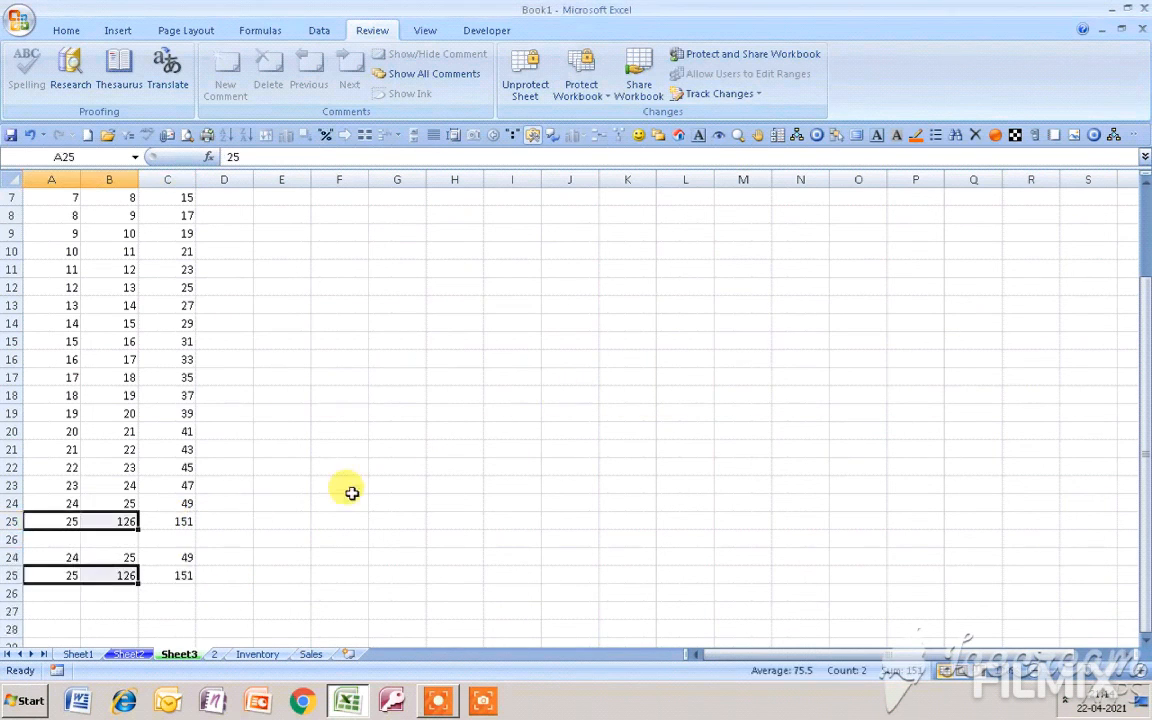
Reopen the Worksheet Controls form, move it closer to the data and view its list of sheets, keeping Sheet3 selected
scroll(352, 492, up, 2)
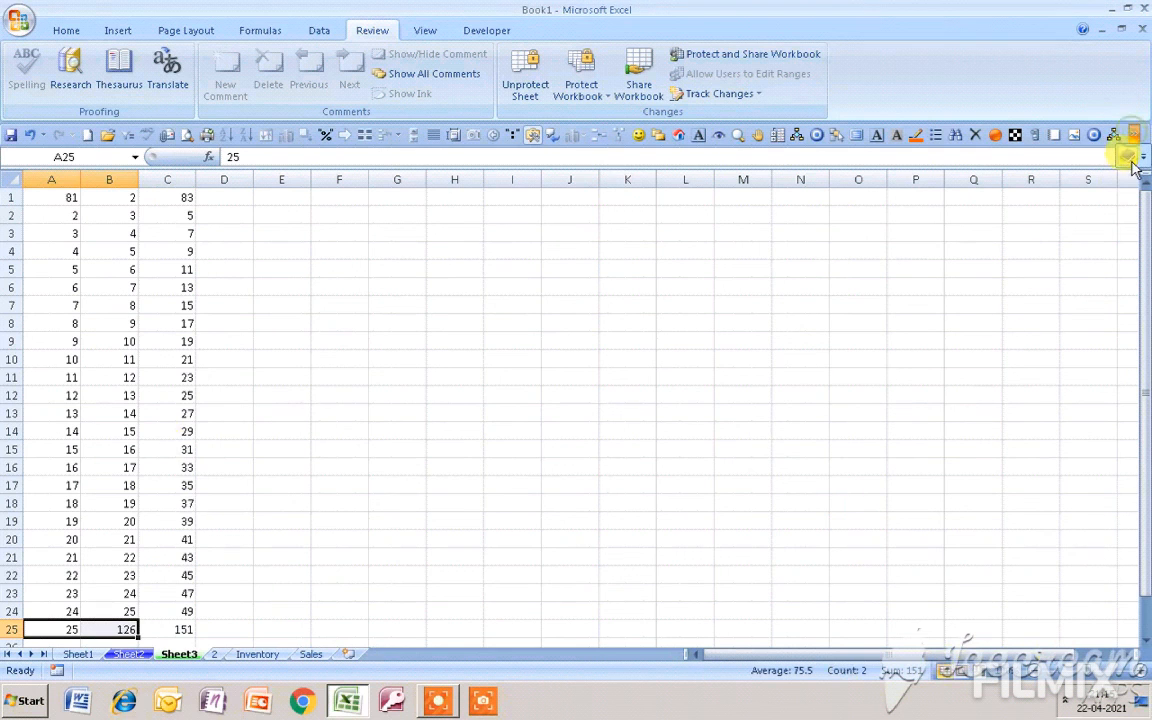
click(1134, 136)
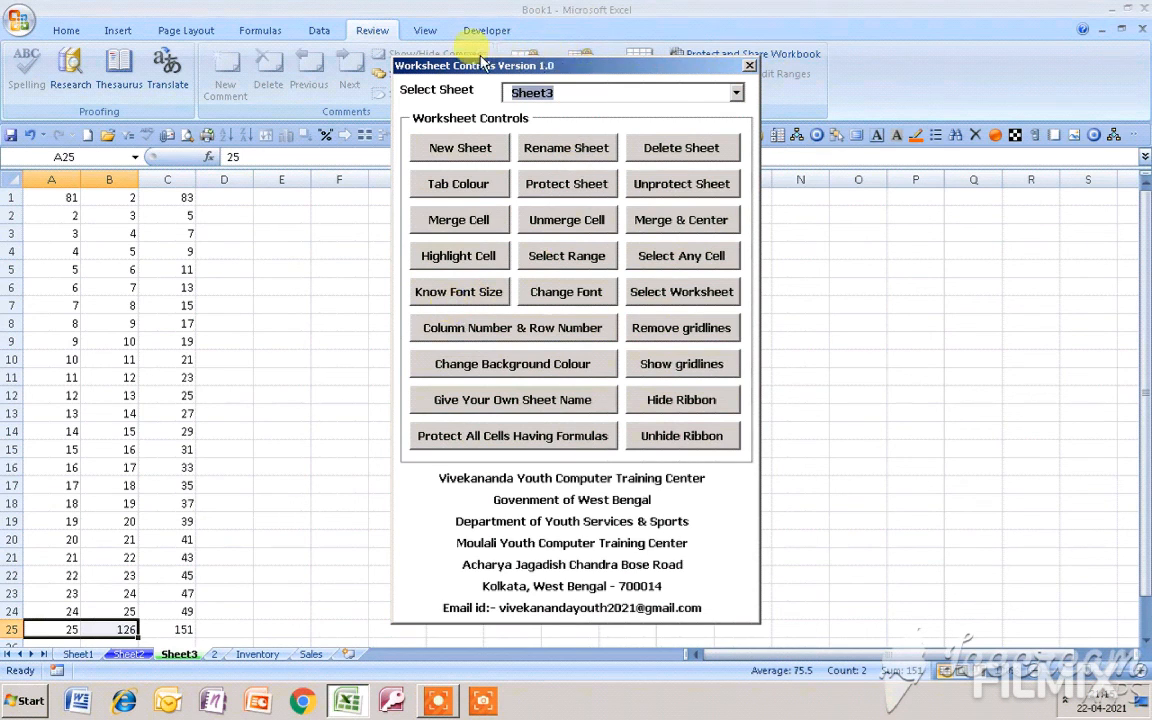
drag(497, 62, 401, 53)
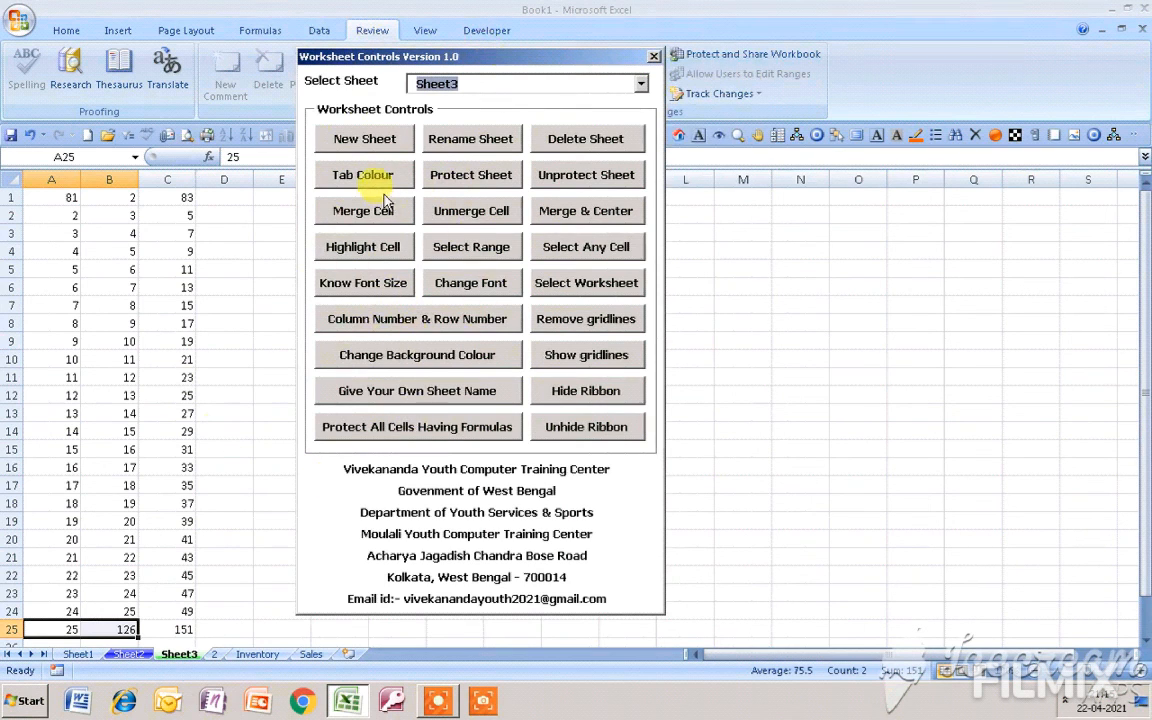
click(432, 86)
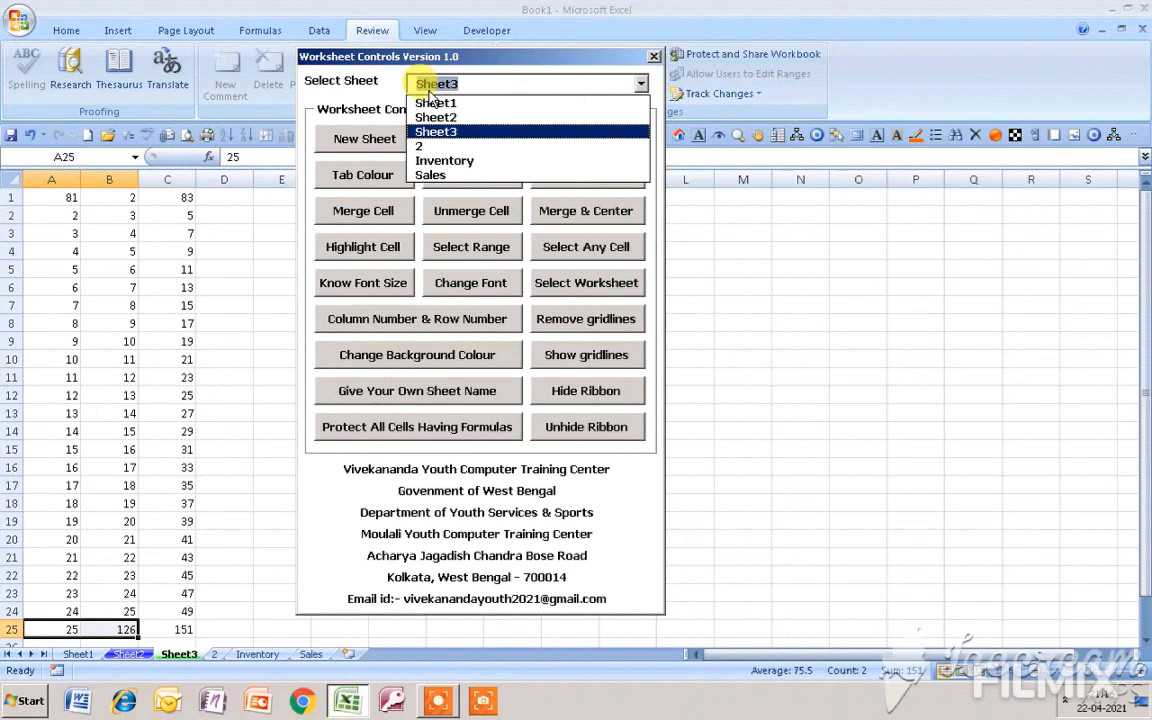
click(368, 93)
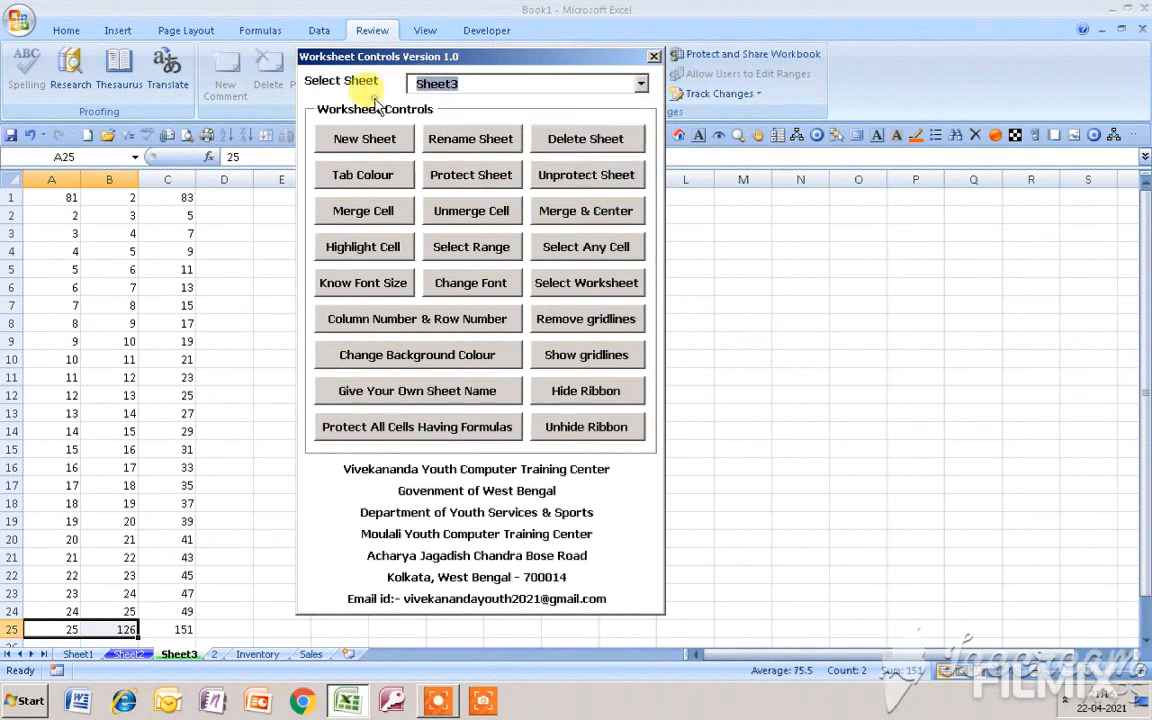